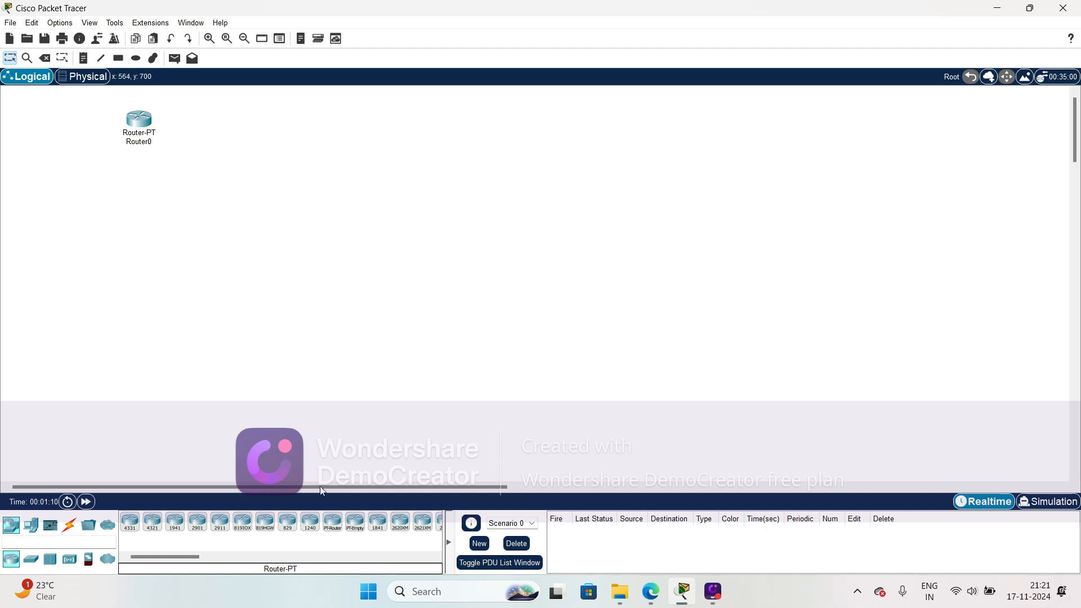
# Place two more generic Router-PT devices in a row with Router0, evenly spaced across the top of the workspace
pyautogui.click(333, 522)
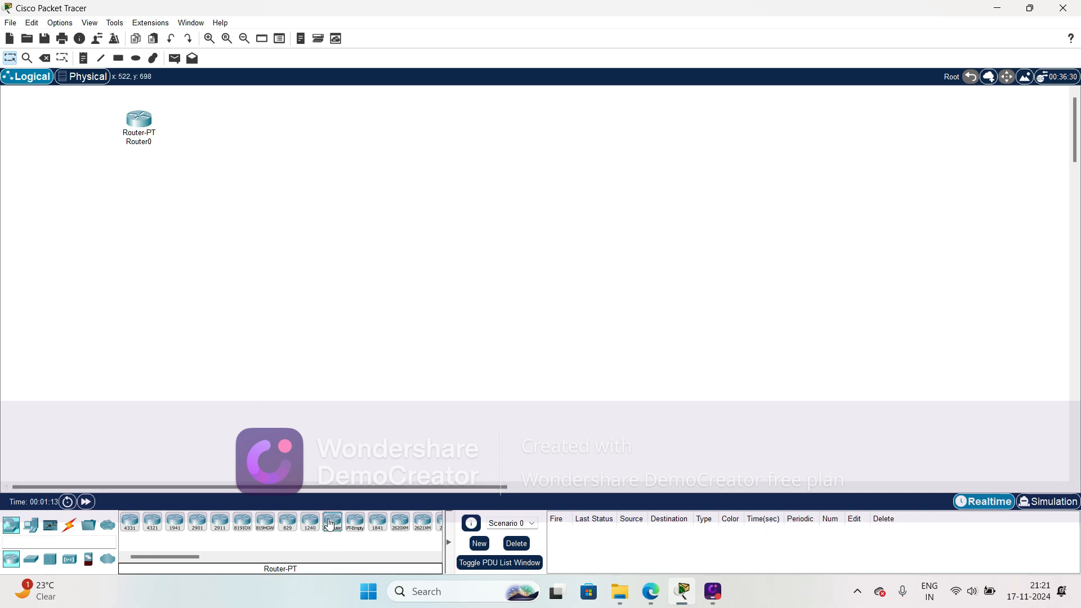
pyautogui.click(392, 123)
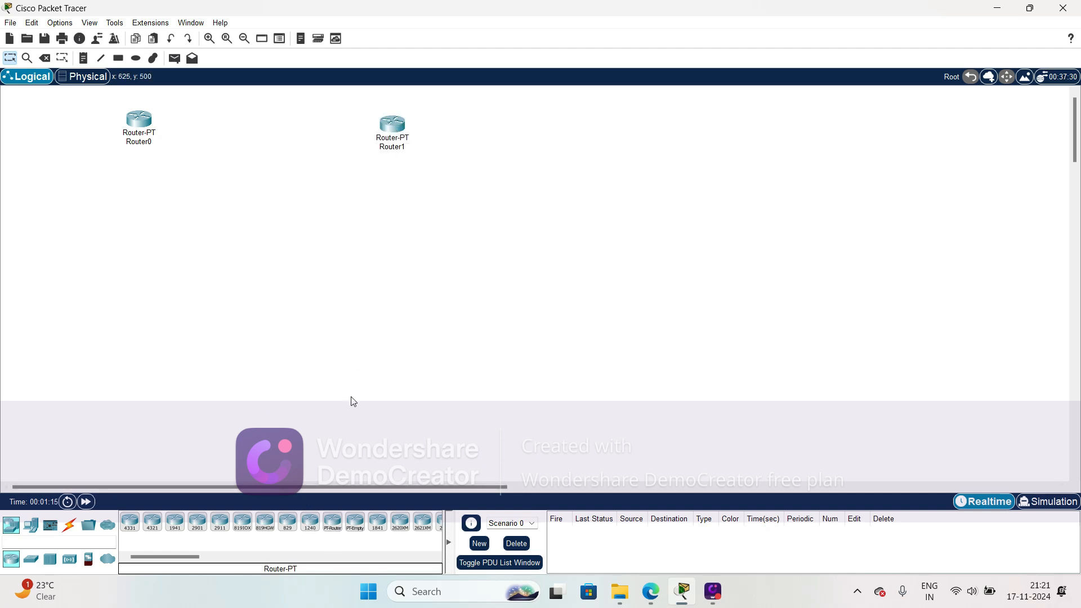
pyautogui.click(333, 522)
pyautogui.click(661, 119)
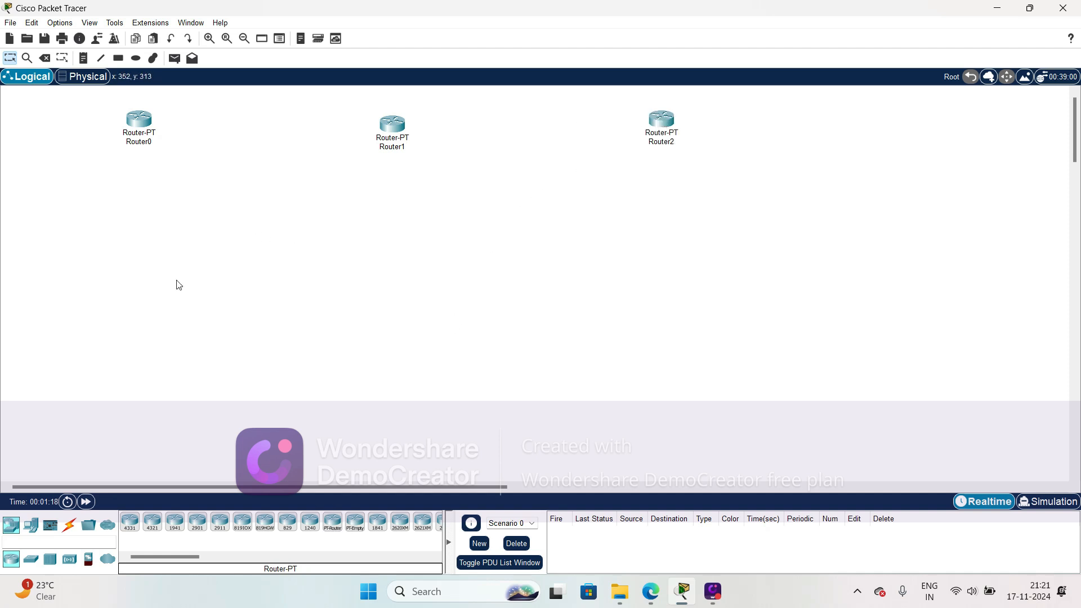
# Place two generic Switch-PT devices, one below Router0 and one below Router2
pyautogui.click(28, 560)
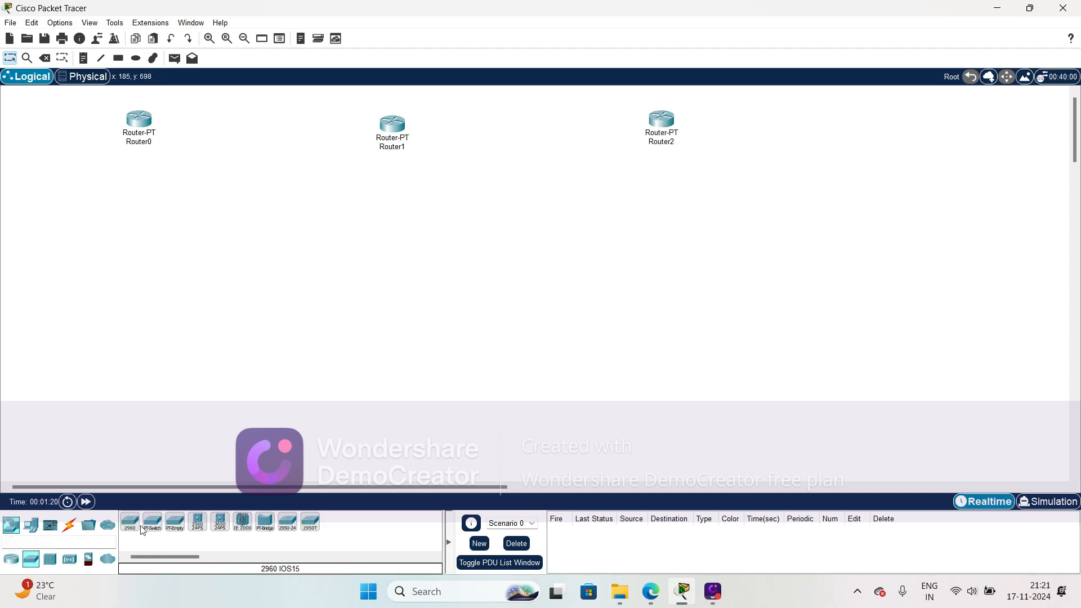
pyautogui.click(152, 521)
pyautogui.click(131, 282)
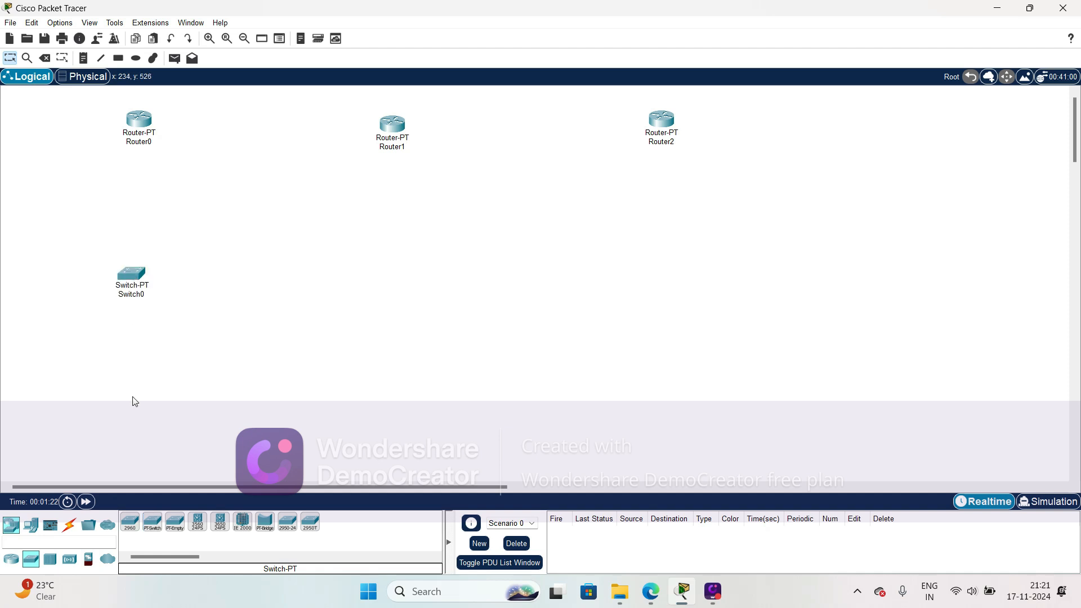
pyautogui.click(151, 523)
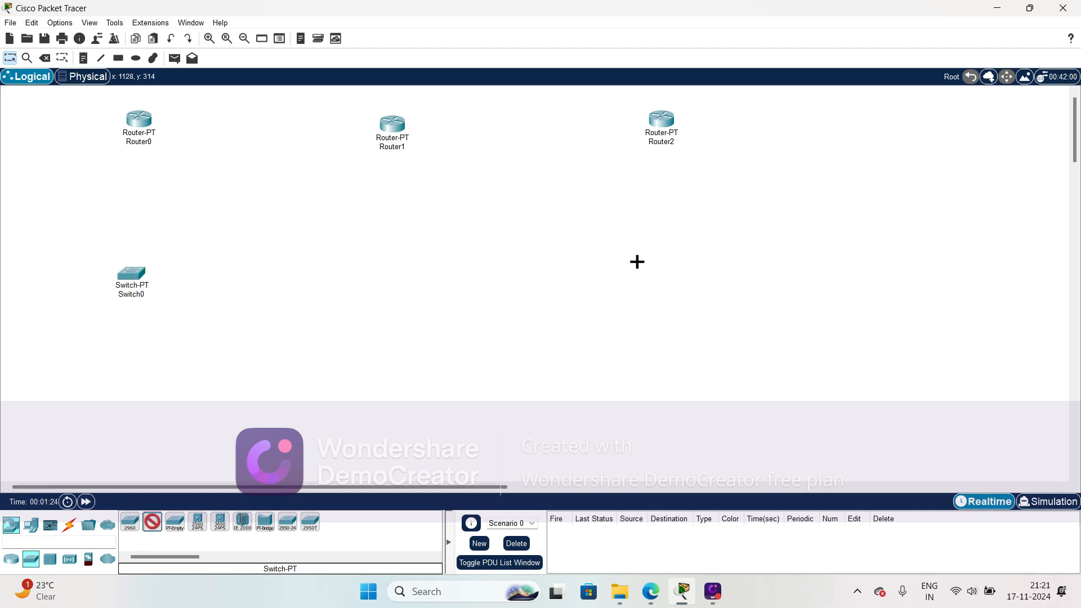
pyautogui.click(689, 242)
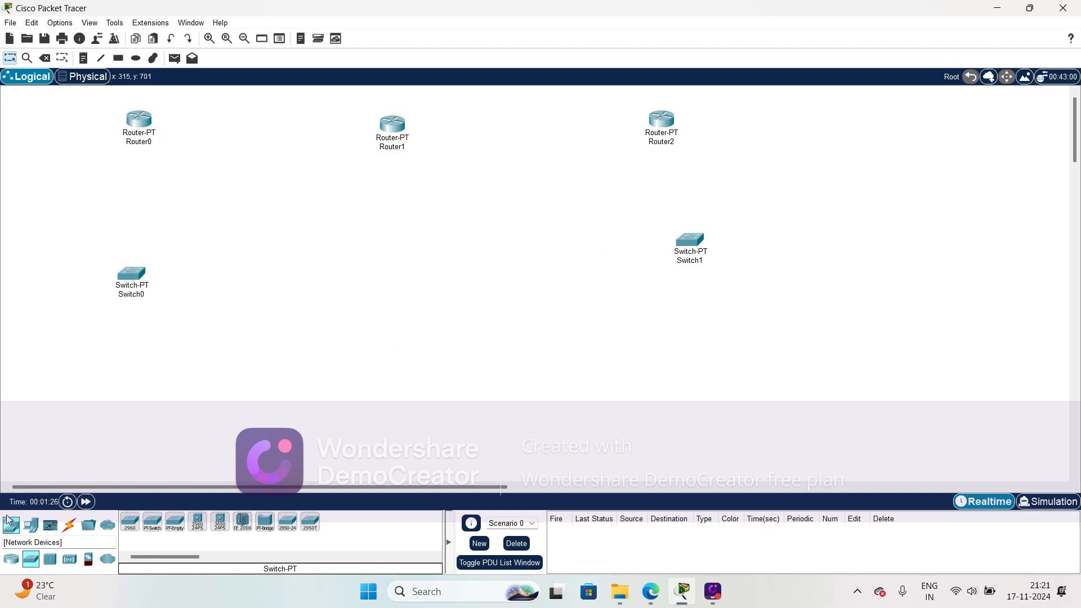
# Place a server below Switch1 and two PCs side by side below Switch0
pyautogui.click(32, 527)
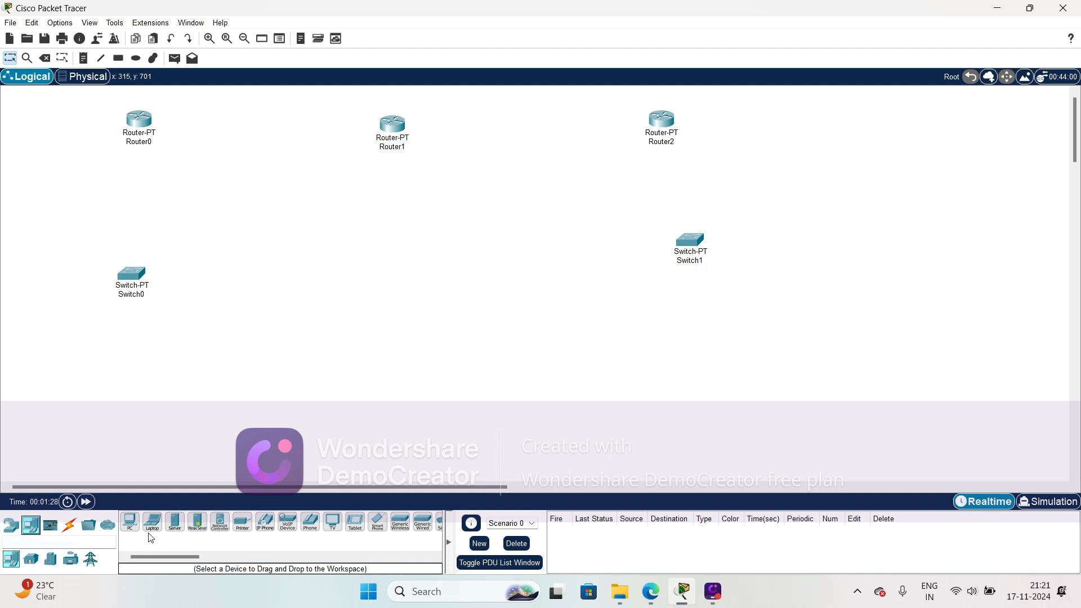
pyautogui.click(175, 522)
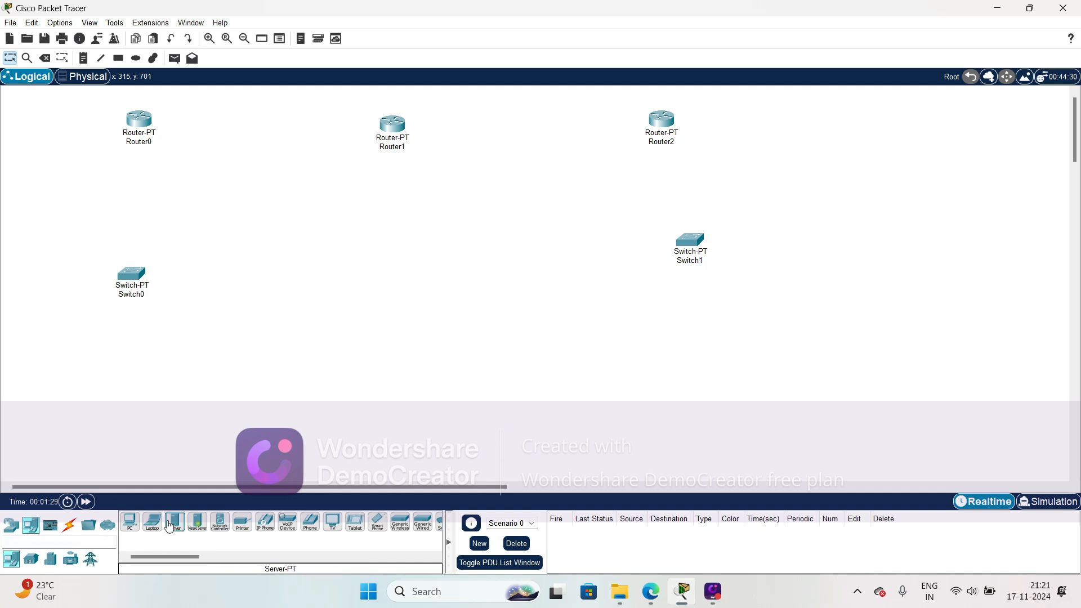
pyautogui.click(695, 402)
pyautogui.click(129, 523)
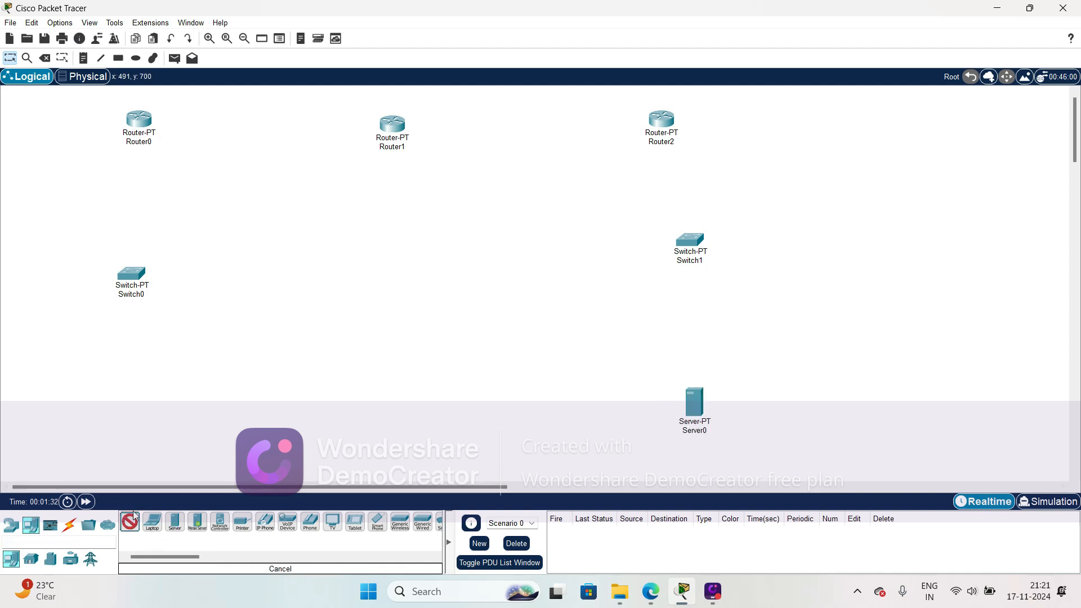
pyautogui.click(62, 424)
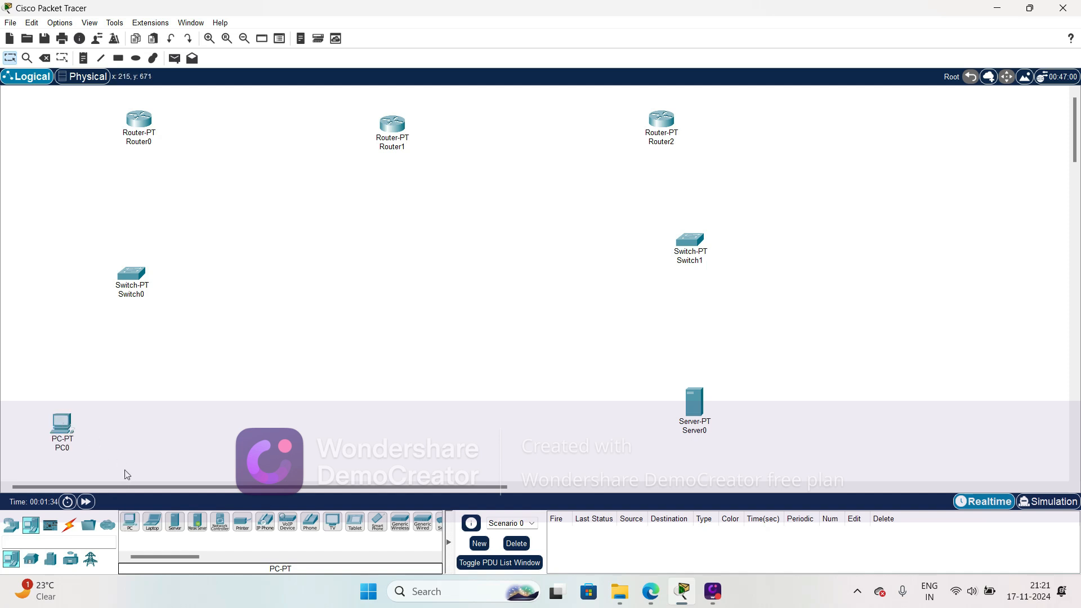
pyautogui.click(209, 418)
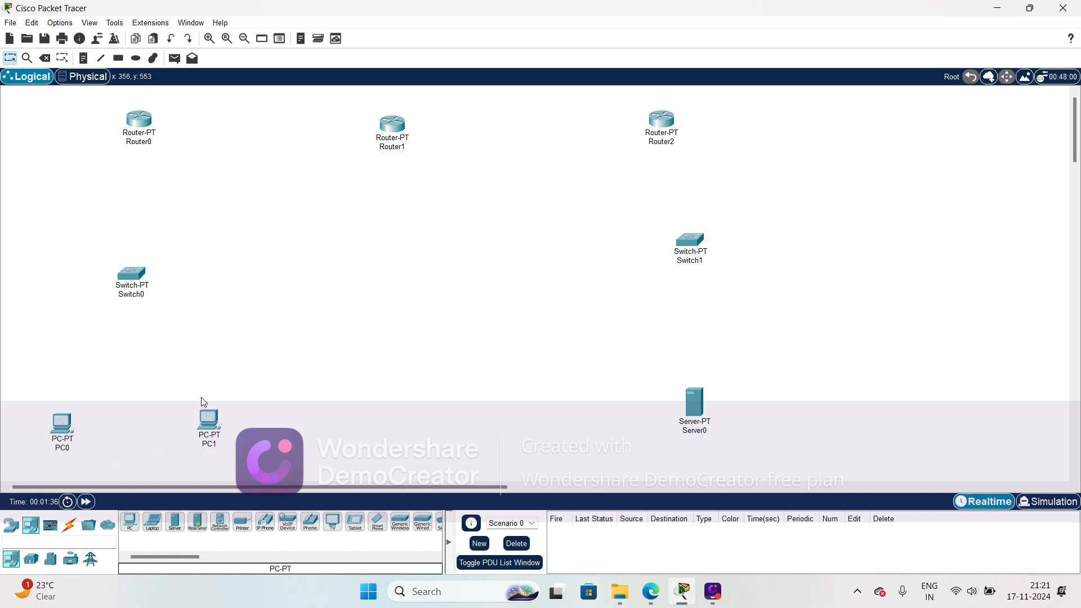
# Connect Router0 to Router1 and Router1 to Router2 using the automatically chosen connection type
pyautogui.click(69, 525)
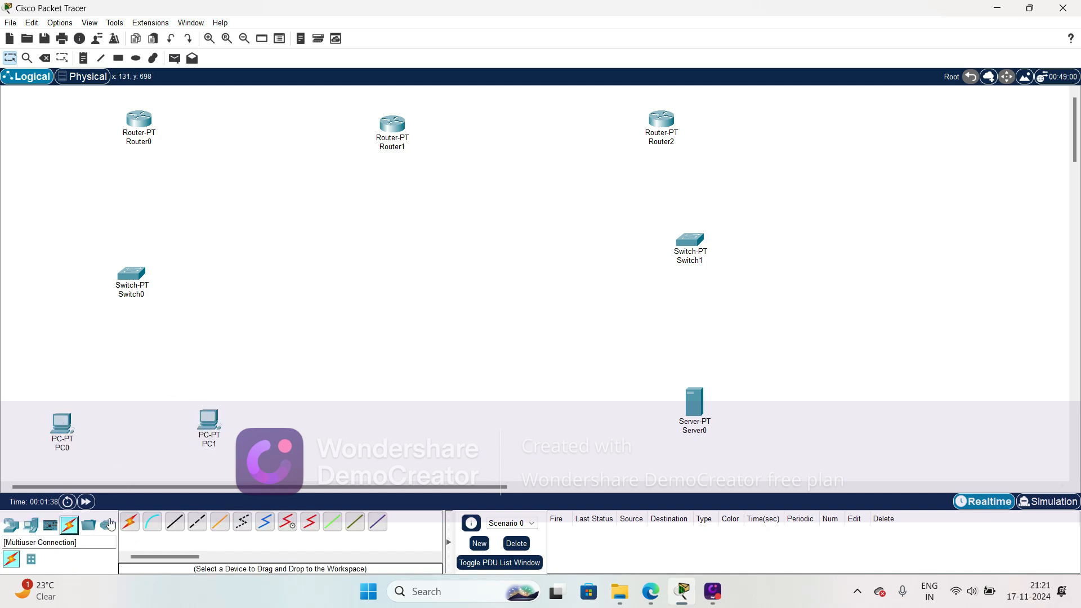
pyautogui.click(129, 521)
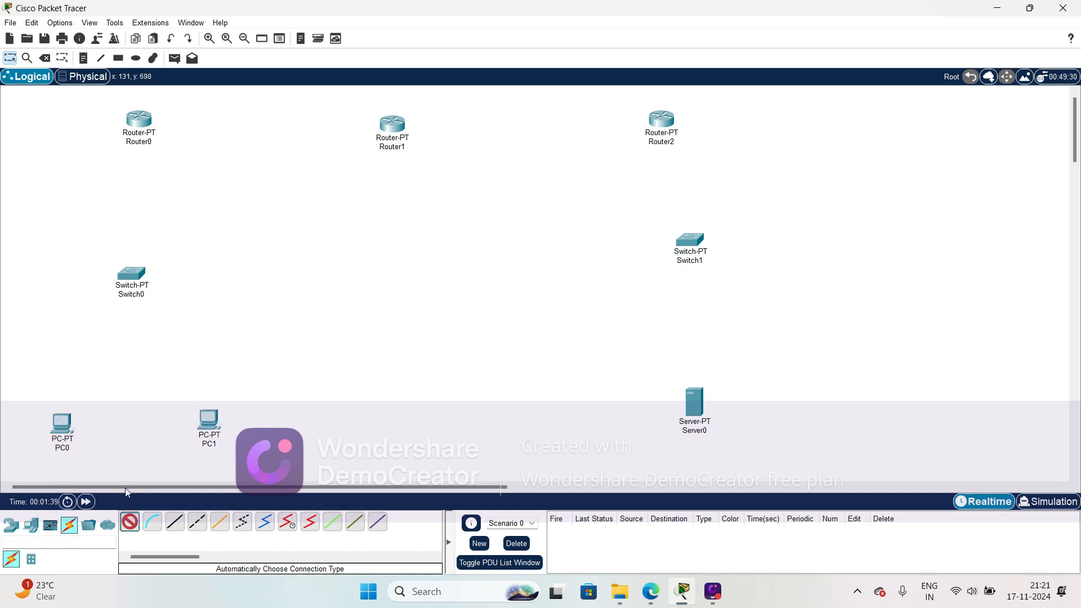
pyautogui.click(138, 119)
pyautogui.click(392, 122)
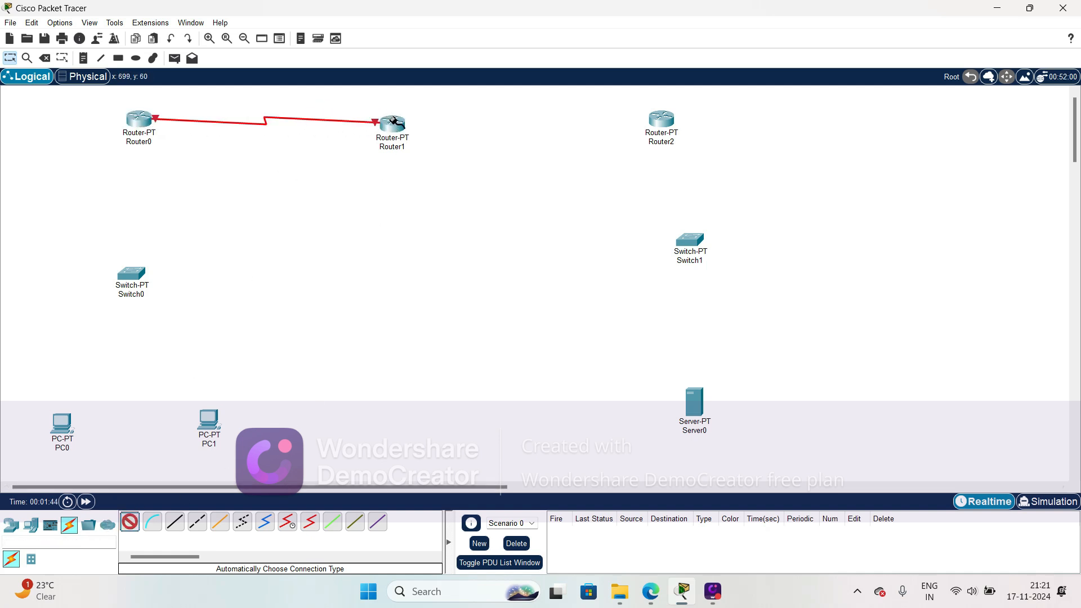
pyautogui.click(393, 122)
pyautogui.click(670, 121)
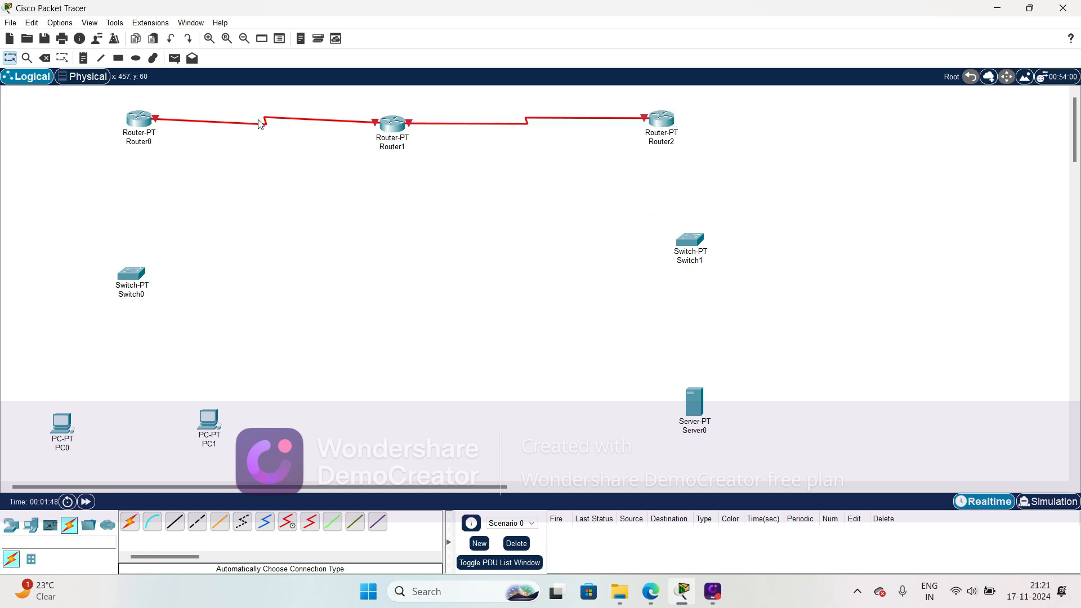
# Connect Router0 to Switch0, and Switch0 to PC0 and PC1, using the automatic connection type
pyautogui.click(129, 522)
pyautogui.click(139, 125)
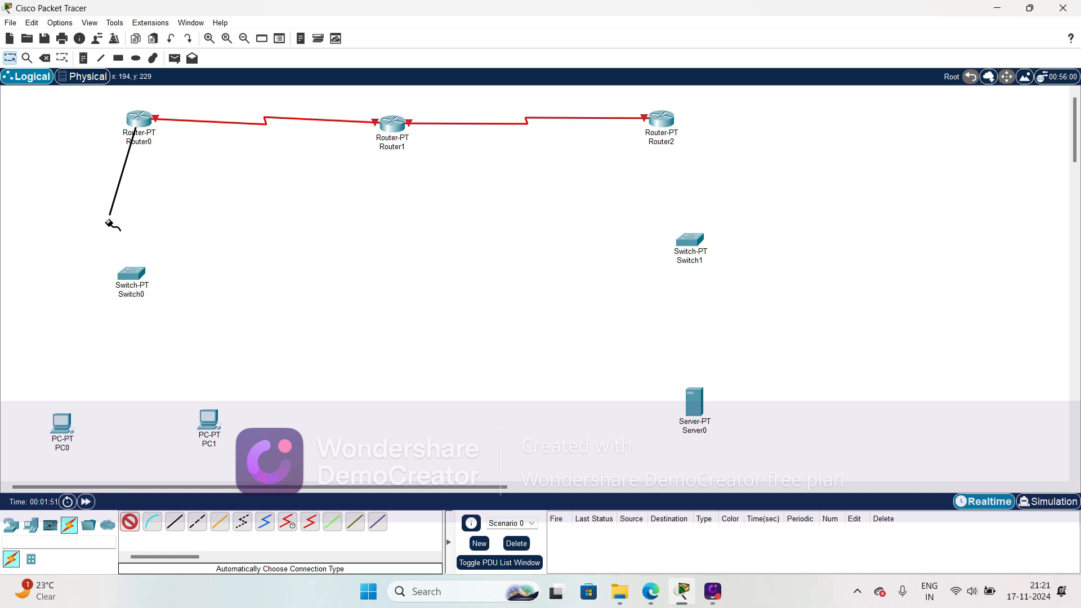
pyautogui.click(131, 274)
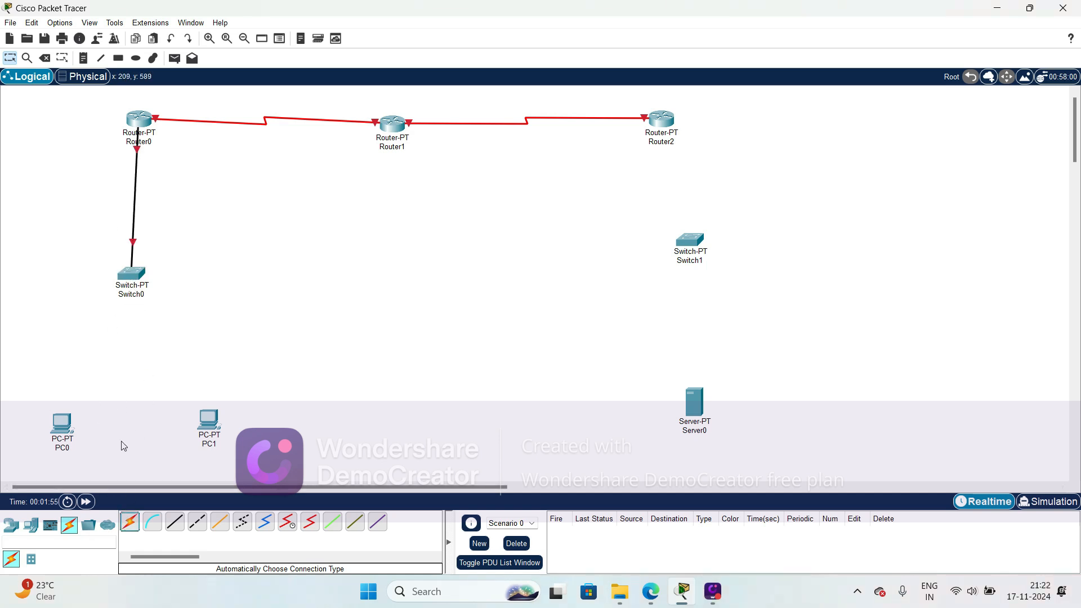
pyautogui.click(126, 527)
pyautogui.click(133, 276)
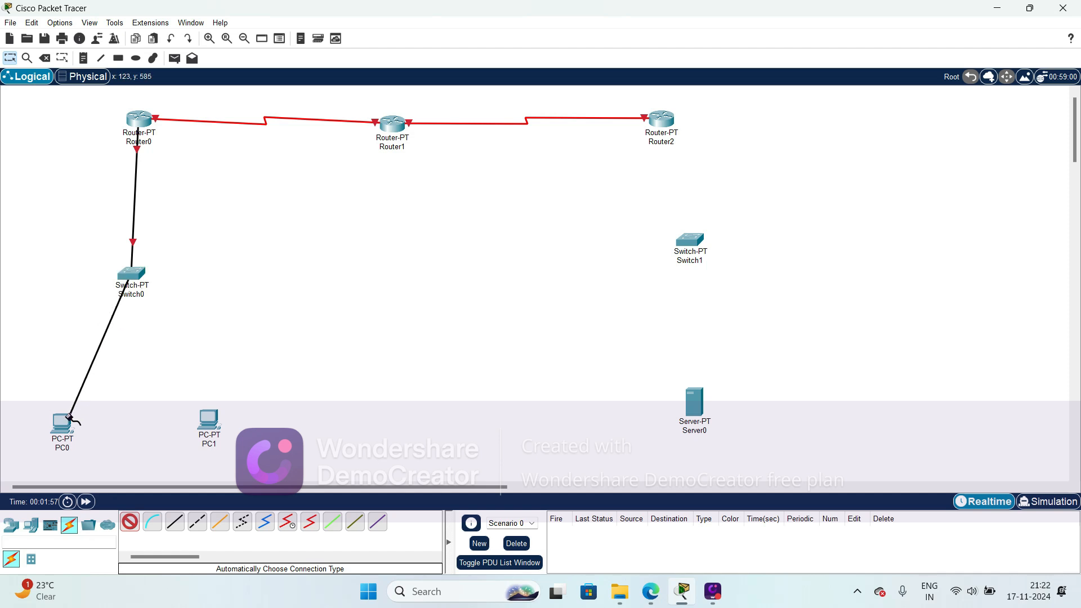
pyautogui.click(62, 422)
pyautogui.click(126, 528)
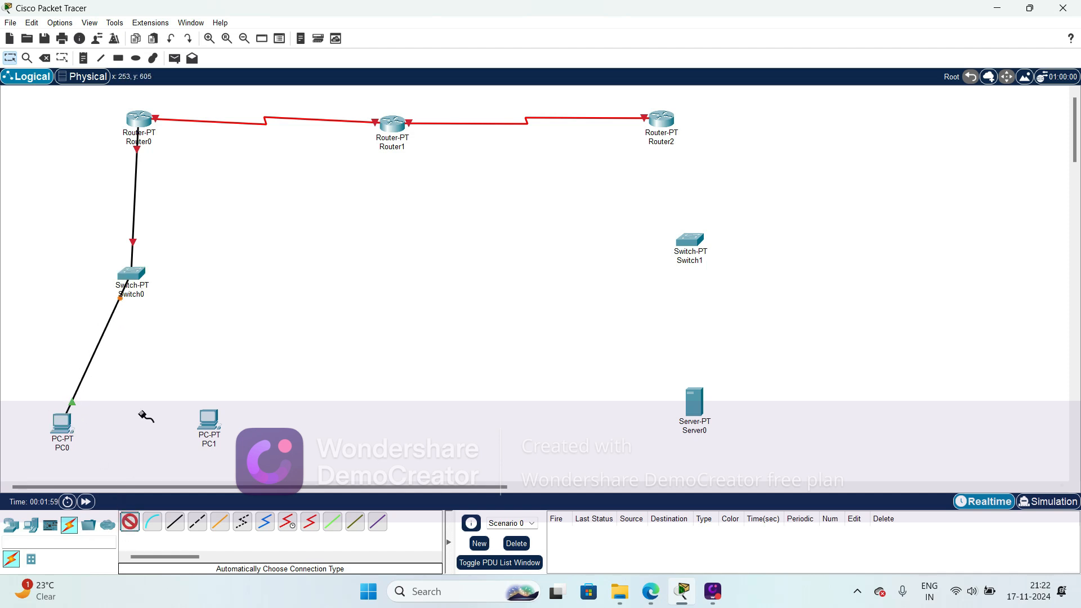
pyautogui.click(132, 275)
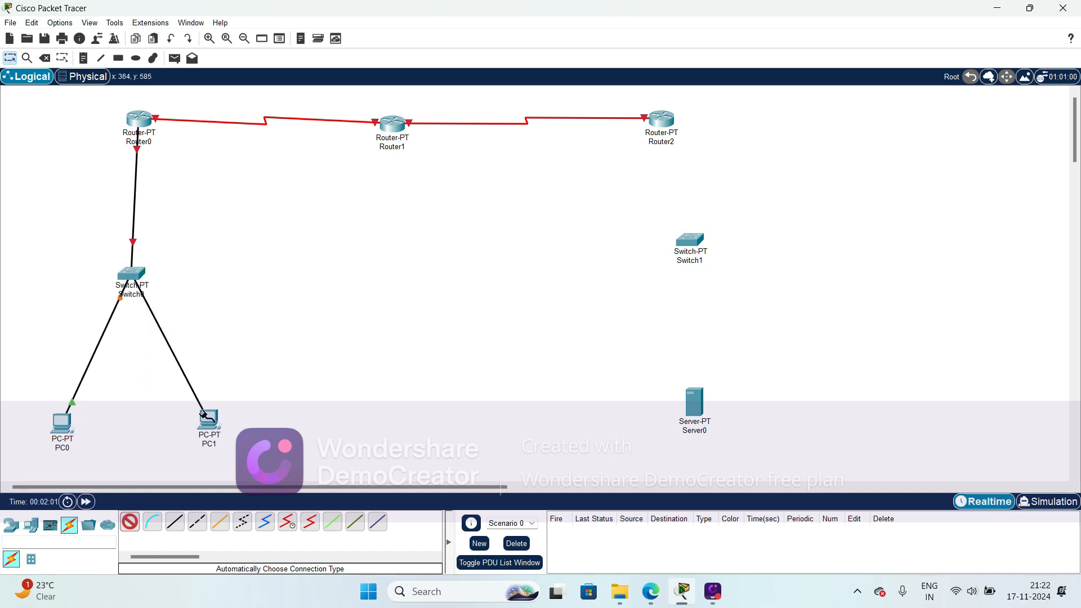
pyautogui.click(207, 418)
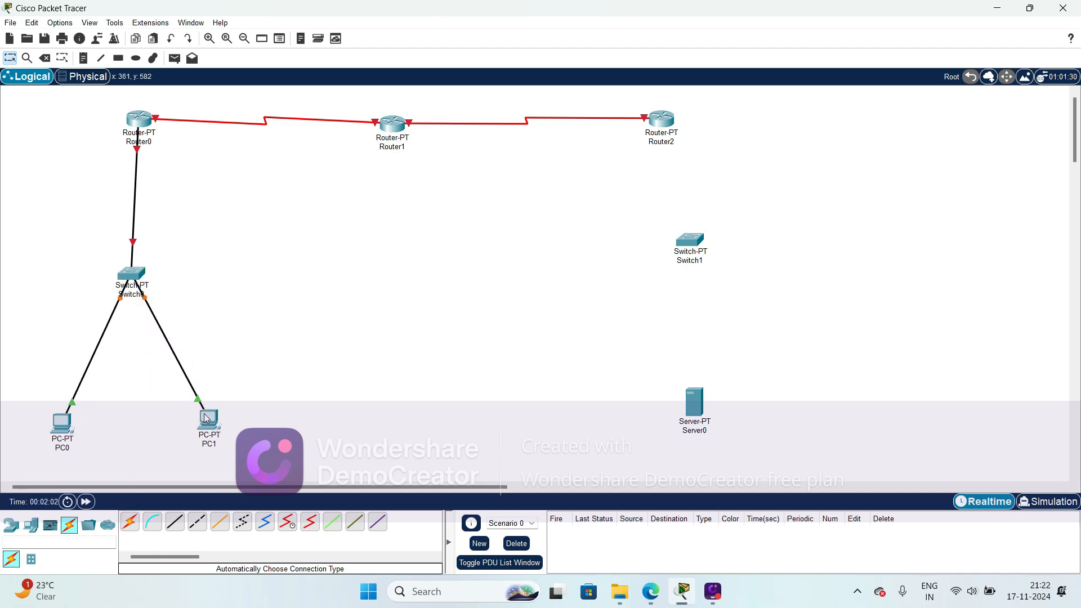
# Connect Router2 to Switch1 and Switch1 to Server0 with automatic connections, and align the switch and server more directly beneath Router2
pyautogui.click(129, 522)
pyautogui.click(660, 132)
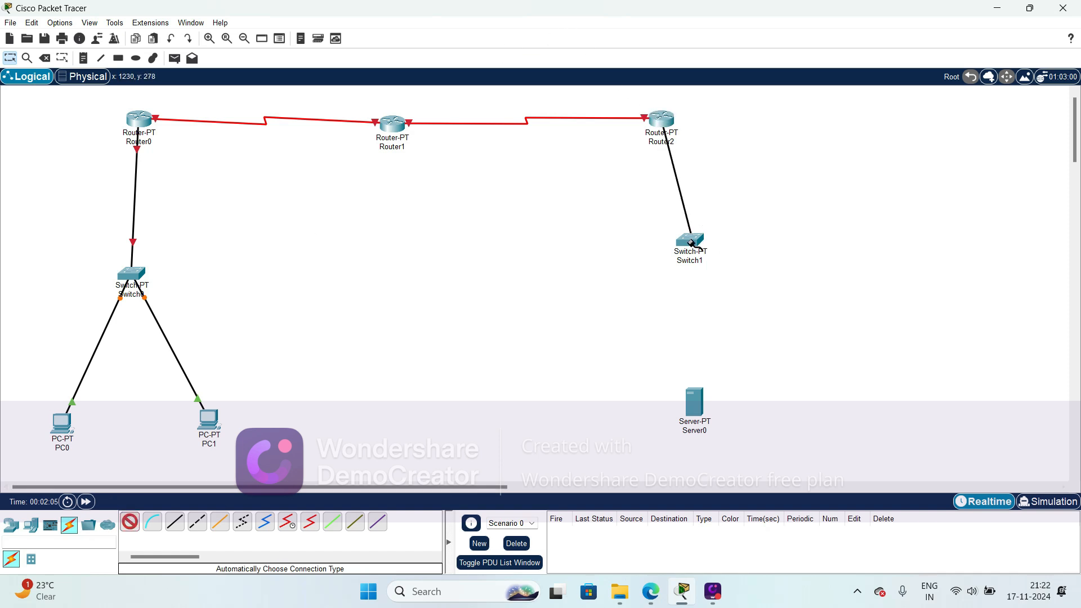
pyautogui.click(691, 242)
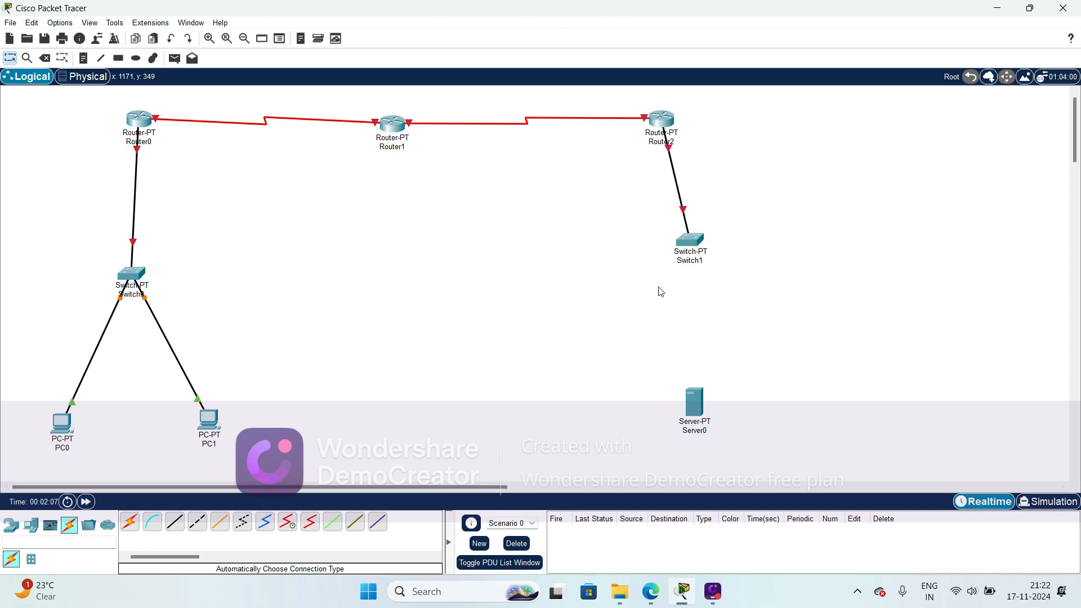
pyautogui.click(130, 522)
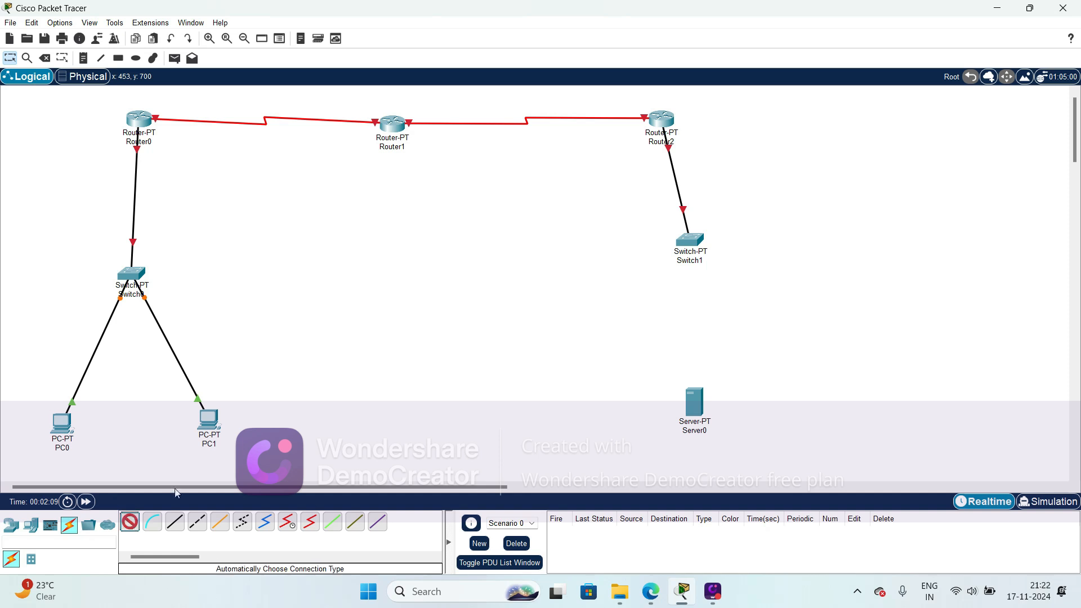
pyautogui.click(691, 241)
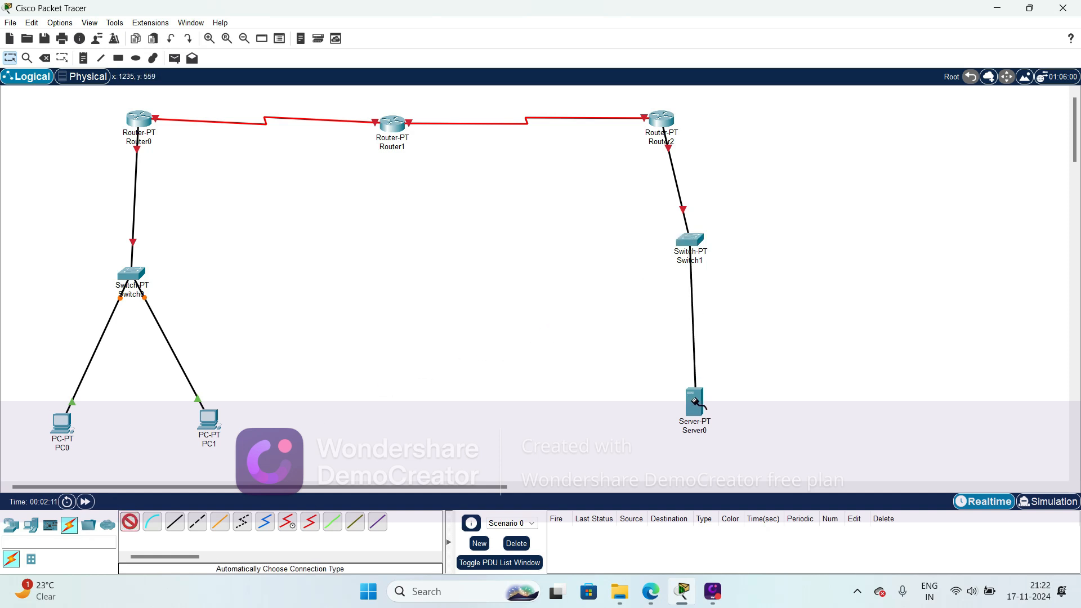
pyautogui.click(696, 401)
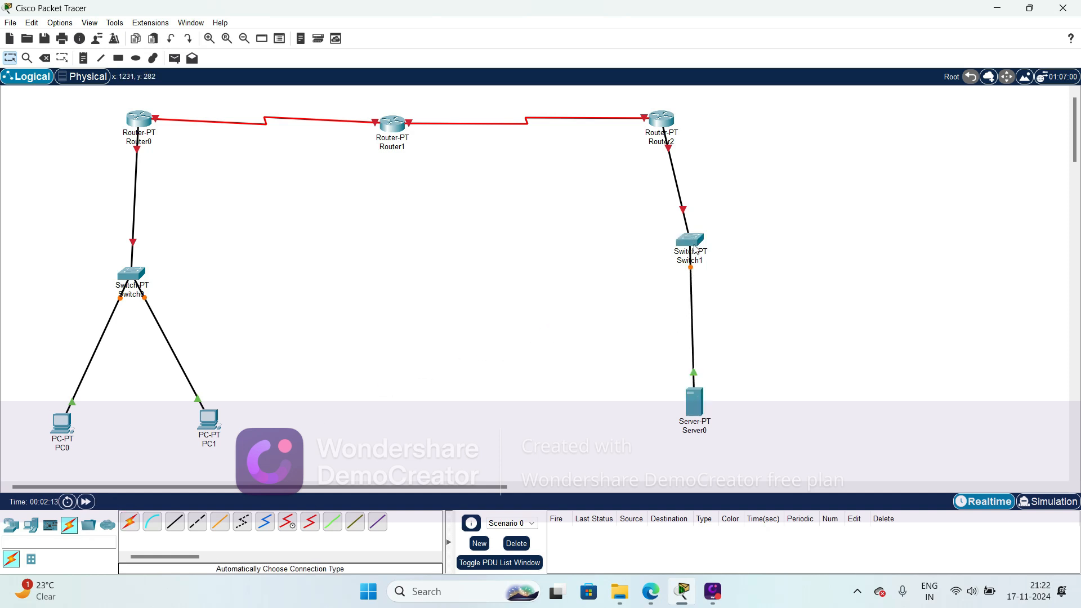
pyautogui.moveTo(694, 248); pyautogui.dragTo(678, 250)
pyautogui.moveTo(697, 394); pyautogui.dragTo(674, 388)
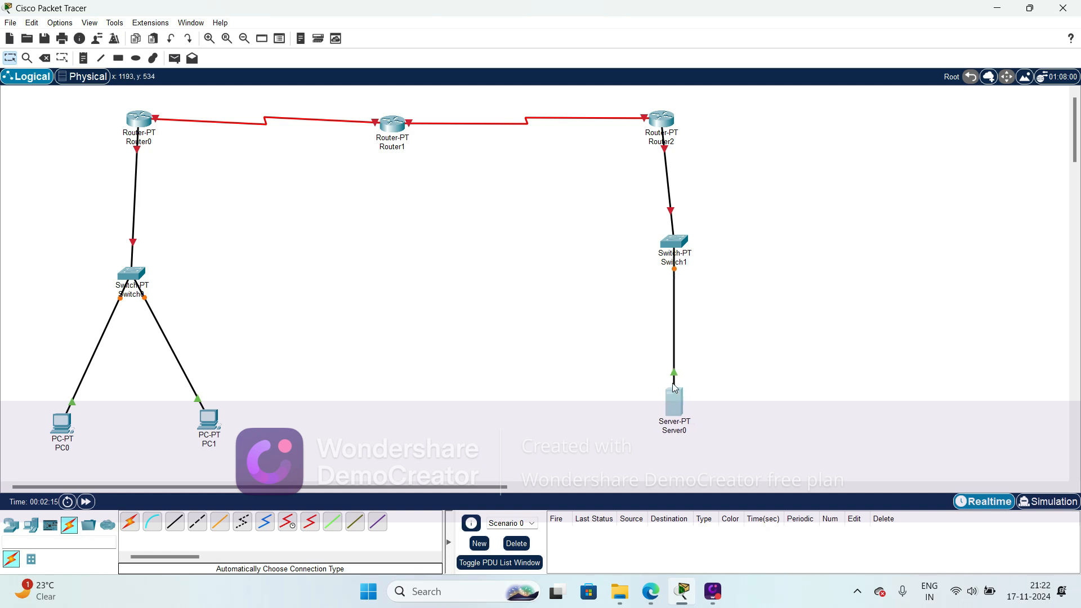
# Add address notes to the Router0 LAN: 10.1 below Router0, 10.2 above PC0 and 10.3 beside PC1's link
pyautogui.click(82, 61)
pyautogui.click(172, 98)
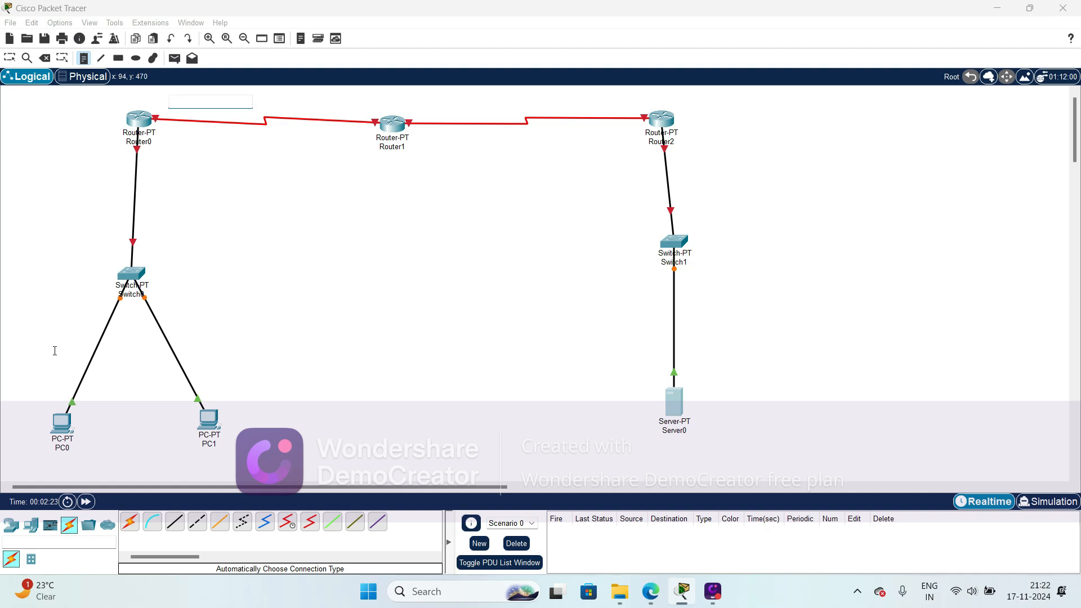
pyautogui.click(86, 163)
pyautogui.write('10.1')
pyautogui.click(49, 359)
pyautogui.write('10')
pyautogui.click(147, 375)
pyautogui.write('10.3')
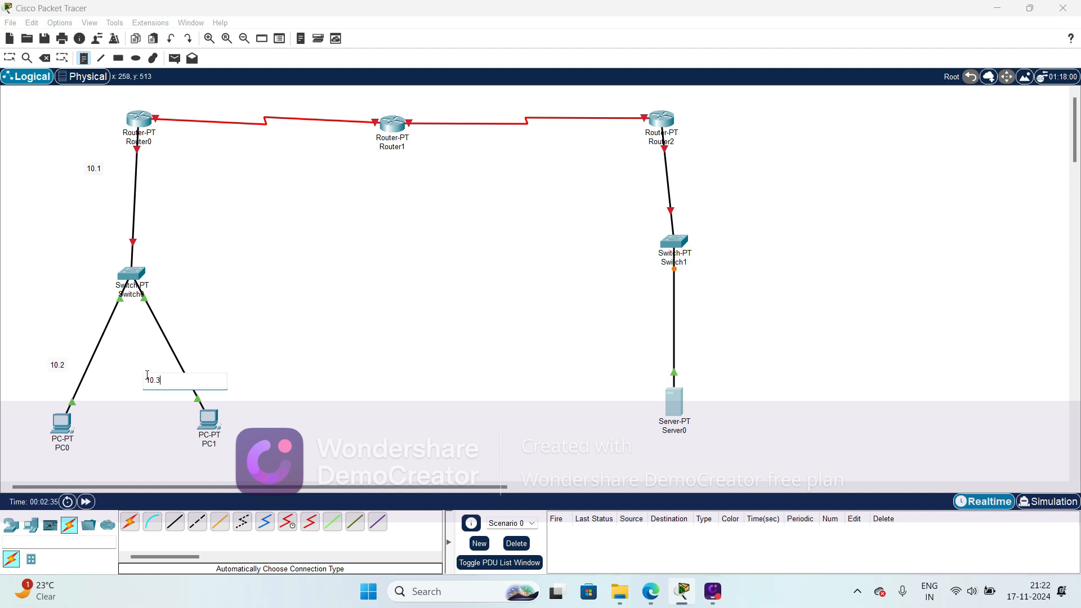
# Label the Router0–Router1 link with notes 121.1.1.10 at Router0 and 121.1.1.20 at Router1
pyautogui.click(162, 98)
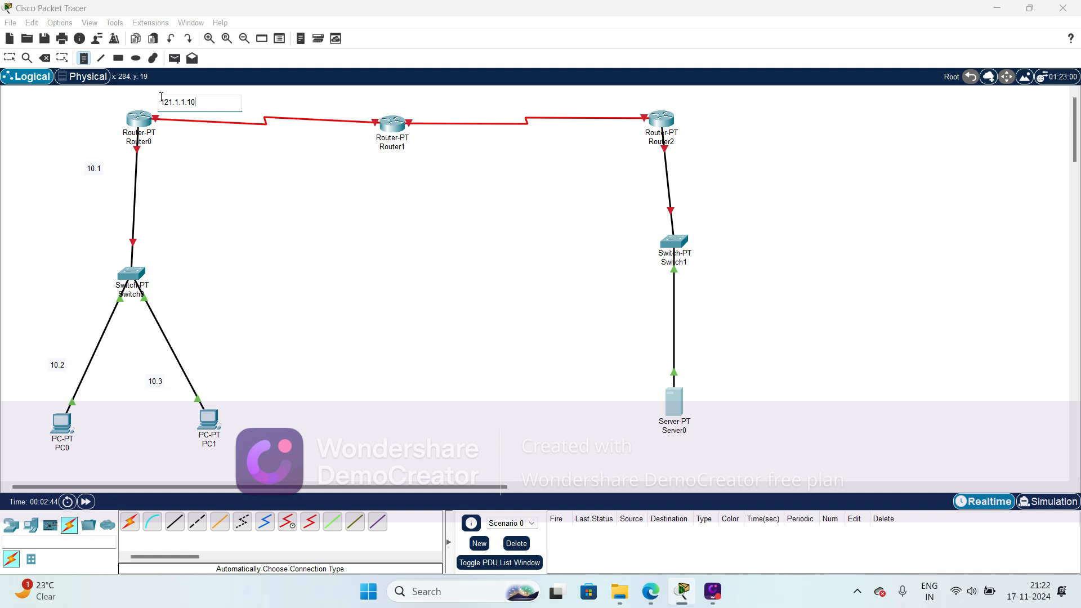
pyautogui.click(333, 97)
pyautogui.click(334, 98)
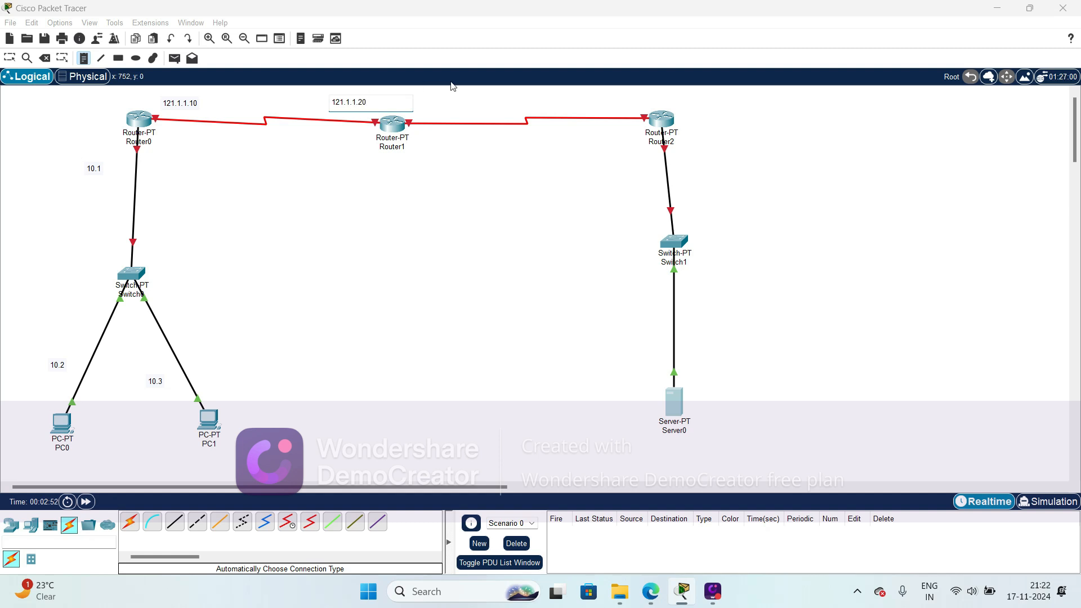
# Label the Router1–Router2 link with notes 122.1.1.10 at Router1 and 122.1.1.20 at Router2
pyautogui.click(421, 101)
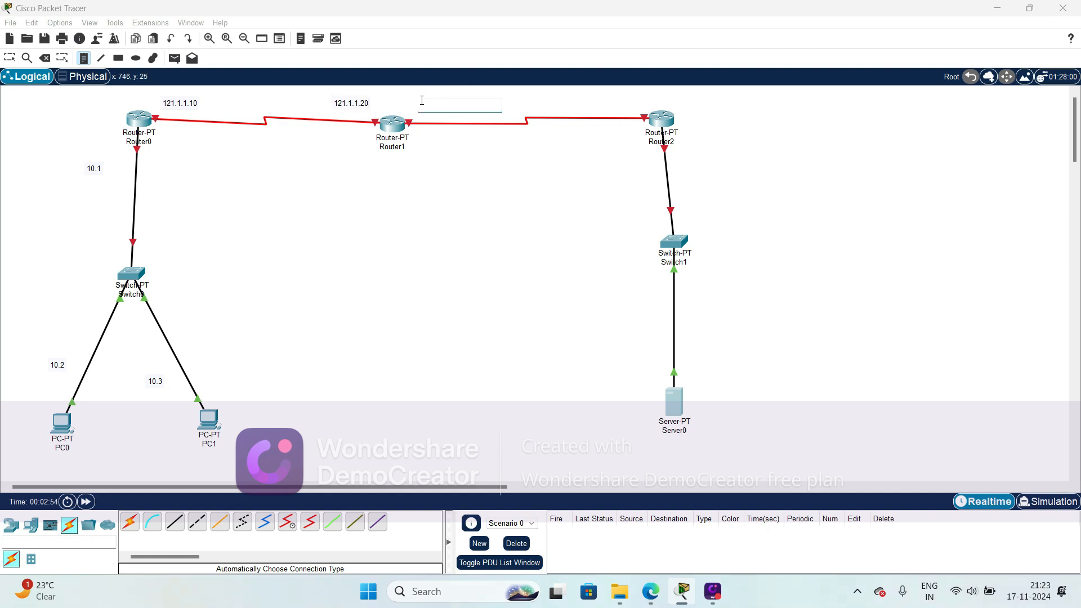
pyautogui.click(409, 100)
pyautogui.write('122.1.1.10')
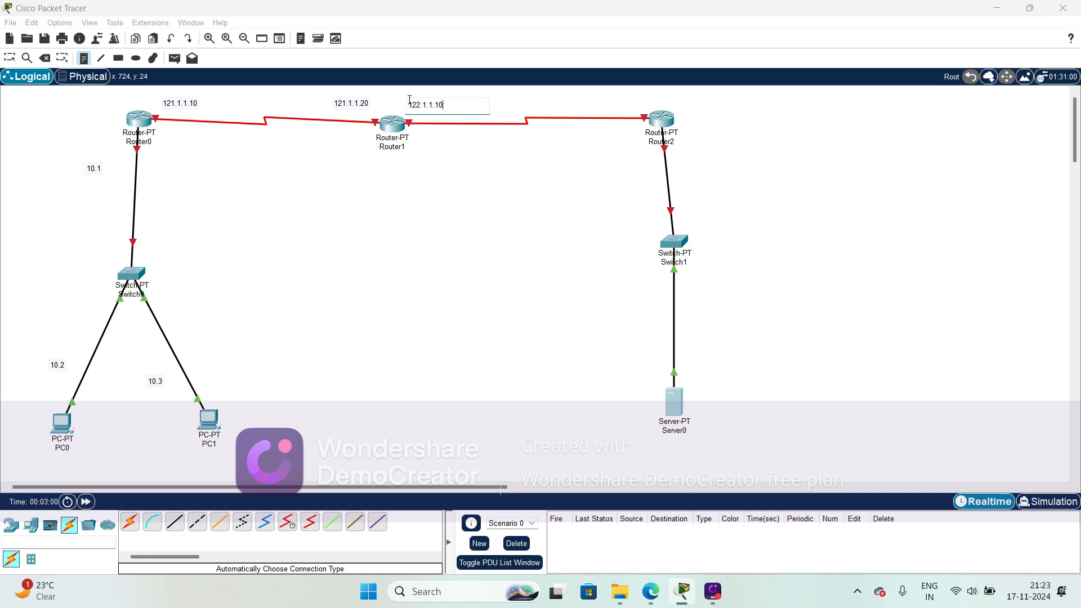
pyautogui.click(596, 95)
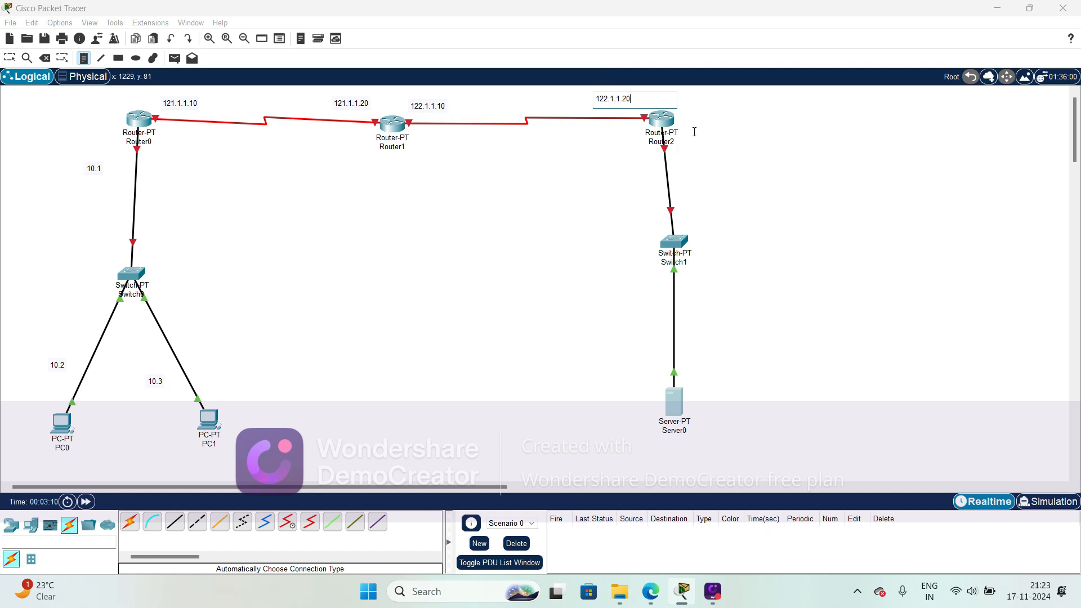
# Label the Router2 LAN with a 204.10.20.30 note below Router2 and another beside the Switch1–Server0 link
pyautogui.click(707, 152)
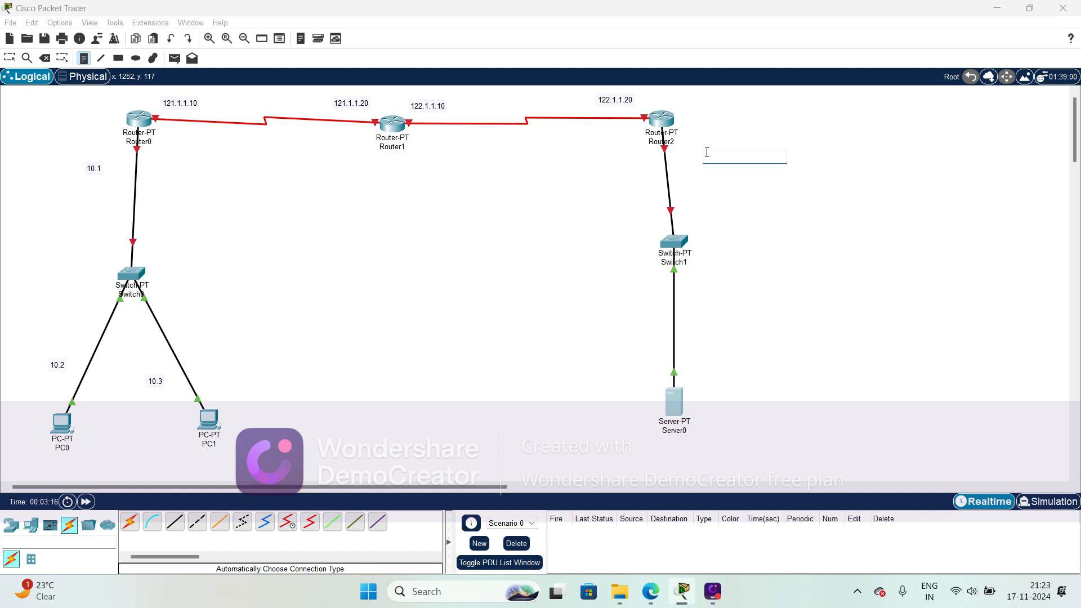
pyautogui.write('204.10.20.30')
pyautogui.click(708, 321)
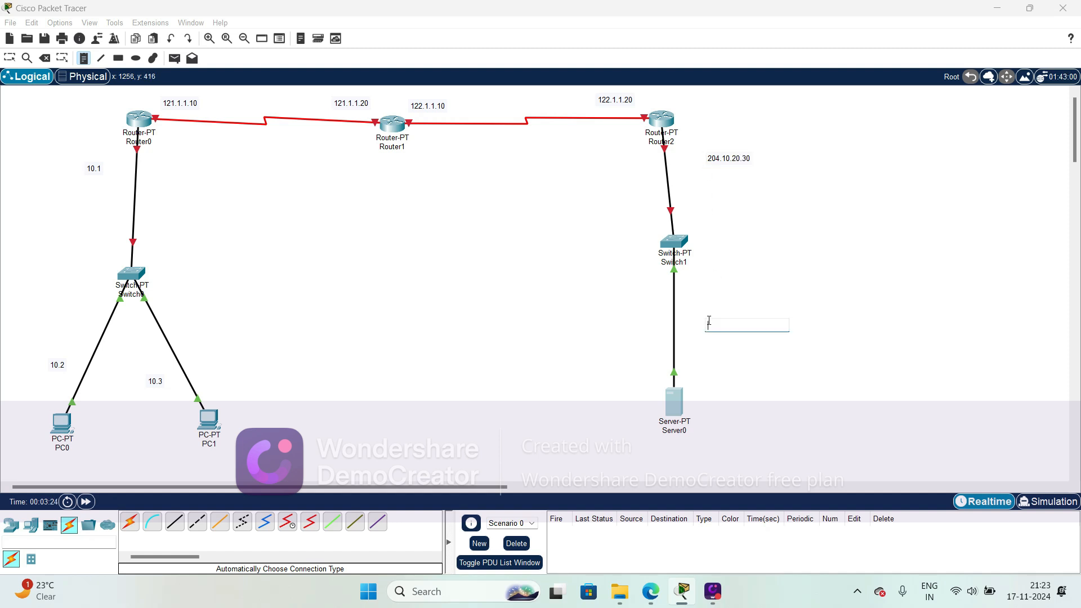
pyautogui.write('204.10.20.30')
pyautogui.click(568, 242)
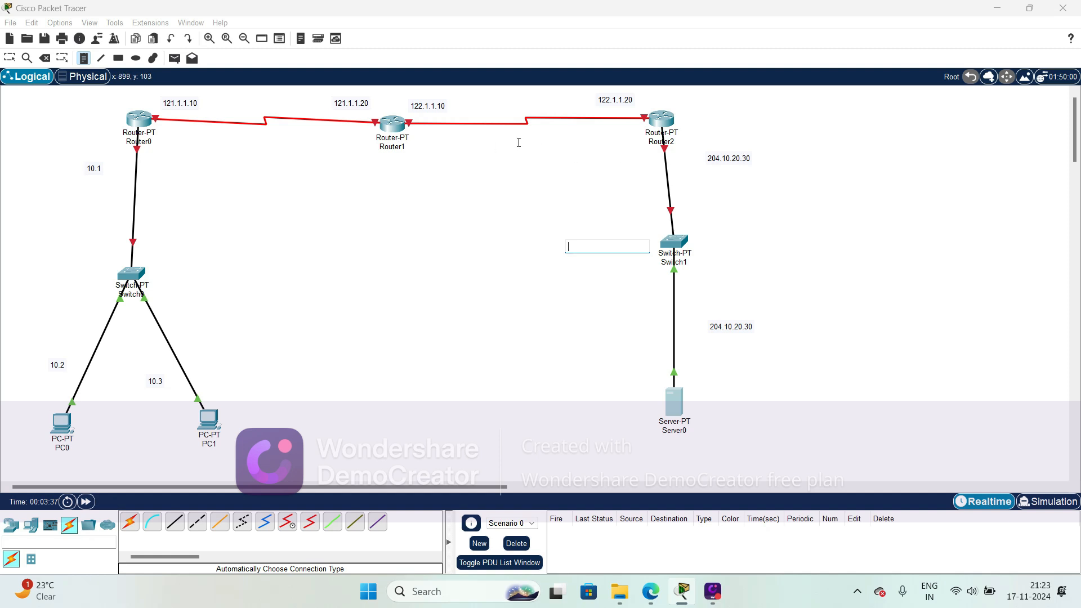
# Move the address note below Router2 closer to its link and change its text to 204.10.20.20
pyautogui.click(729, 158)
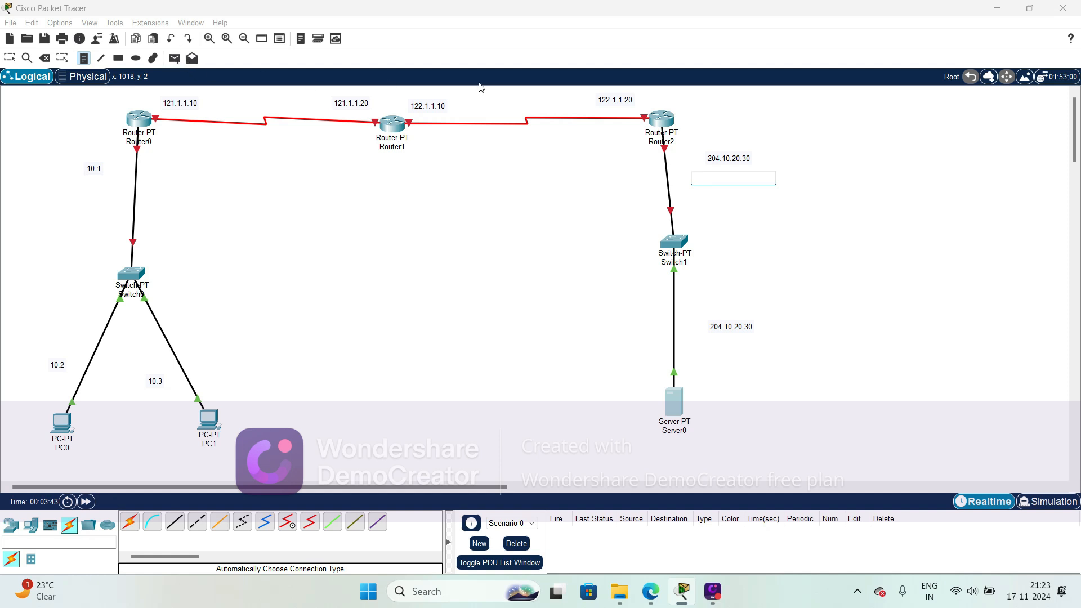
pyautogui.click(11, 58)
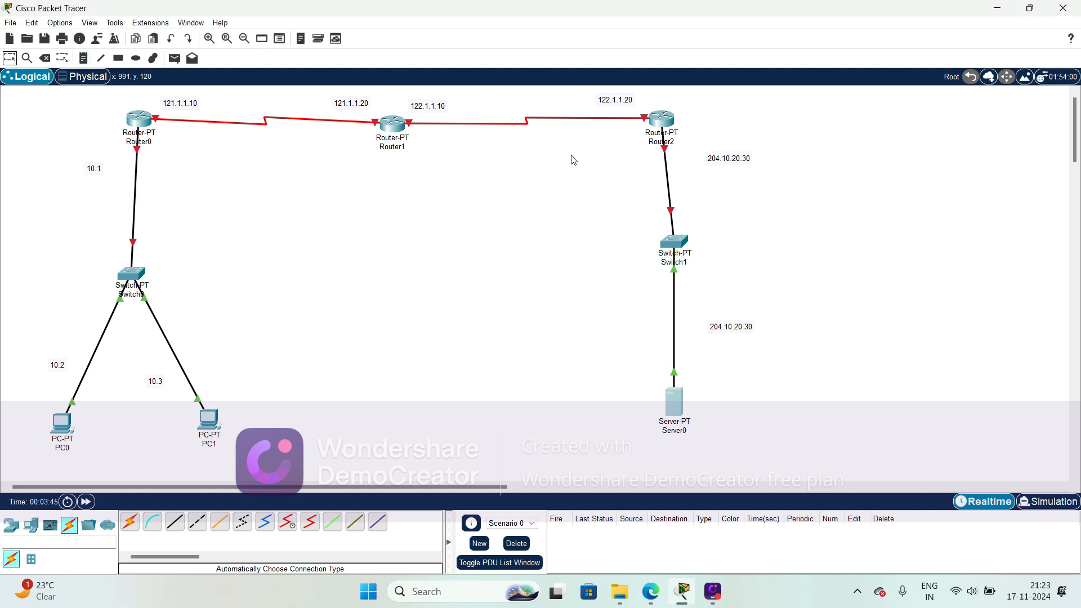
pyautogui.moveTo(734, 167); pyautogui.dragTo(713, 174)
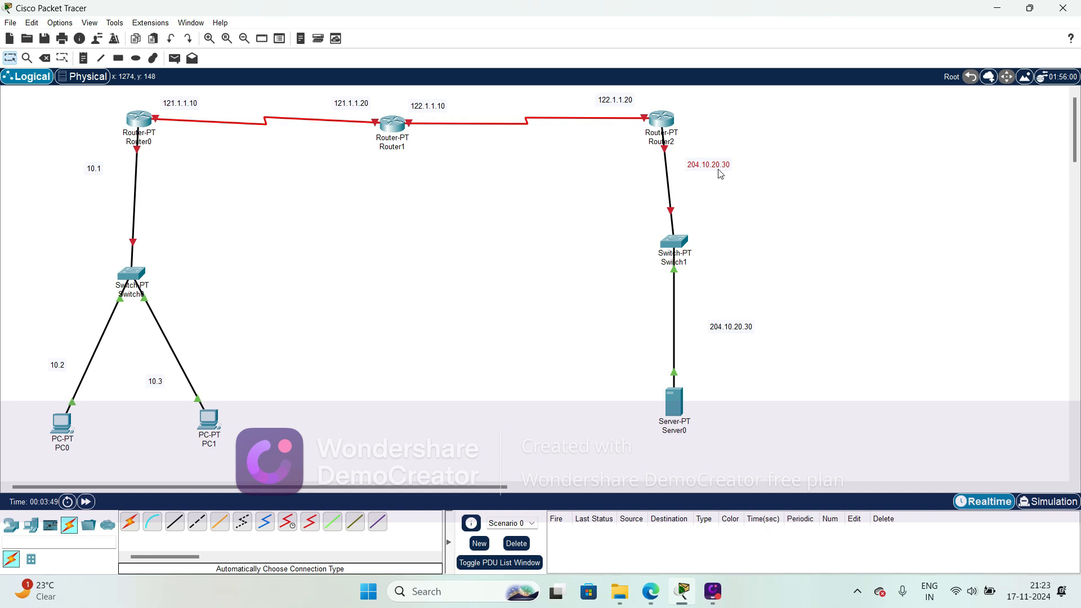
pyautogui.doubleClick(723, 166)
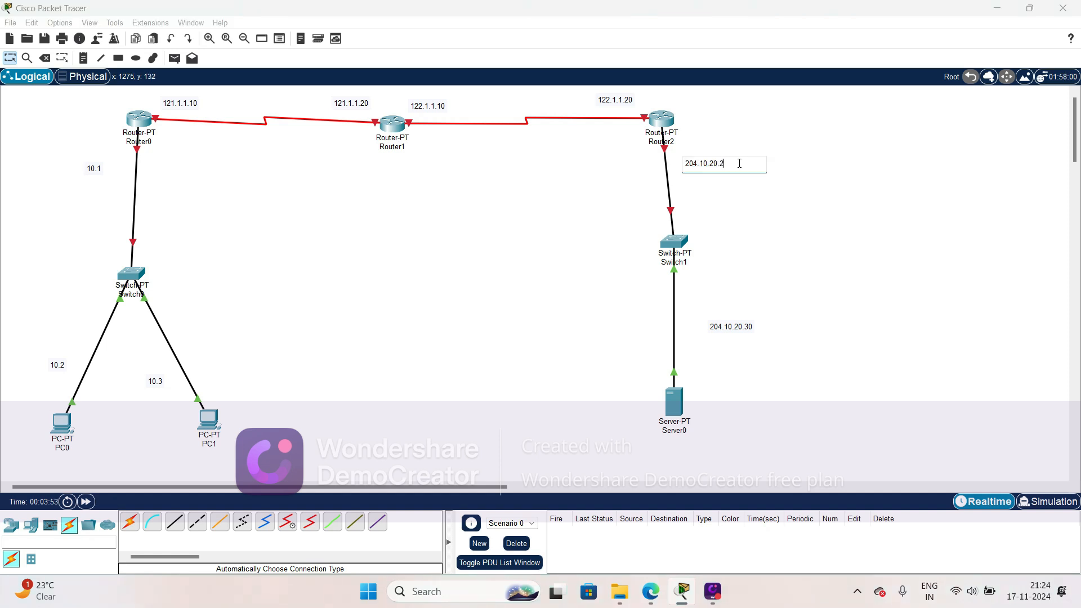
pyautogui.click(755, 179)
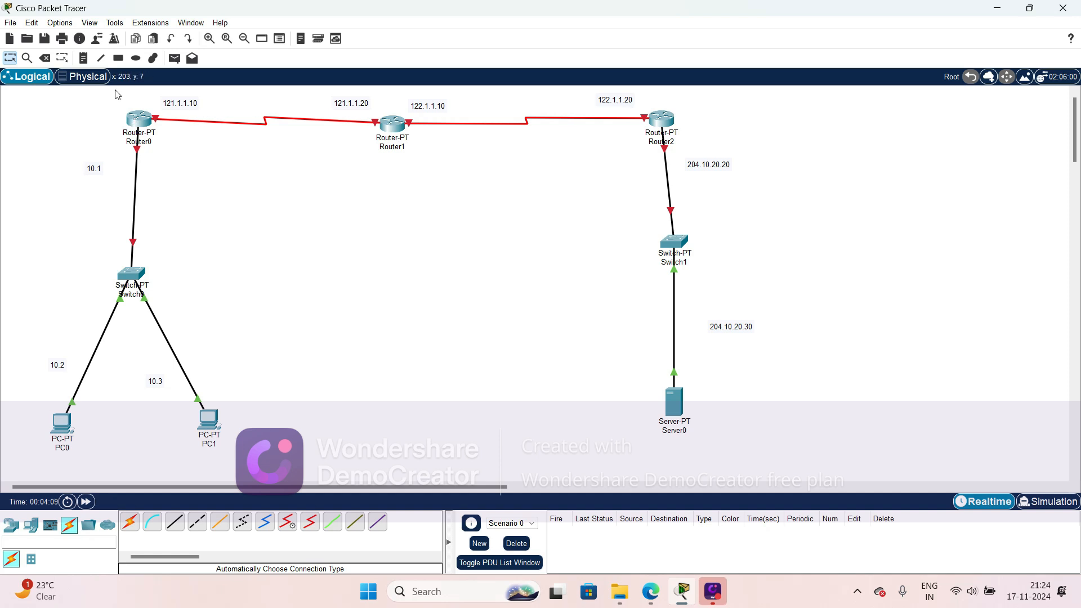
pyautogui.moveTo(140, 125)
pyautogui.click(137, 119)
pyautogui.click(184, 192)
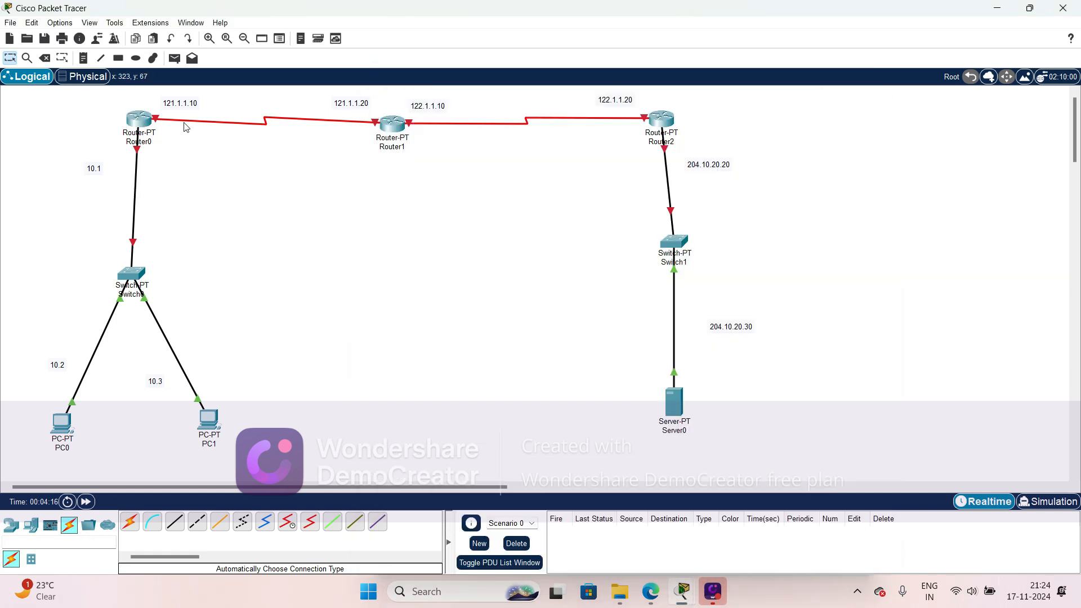
# Configure Router0's FastEthernet0/0 with IPv4 address 10.0.0.1 and subnet mask 255.0.0.0, and turn the port on
pyautogui.click(143, 117)
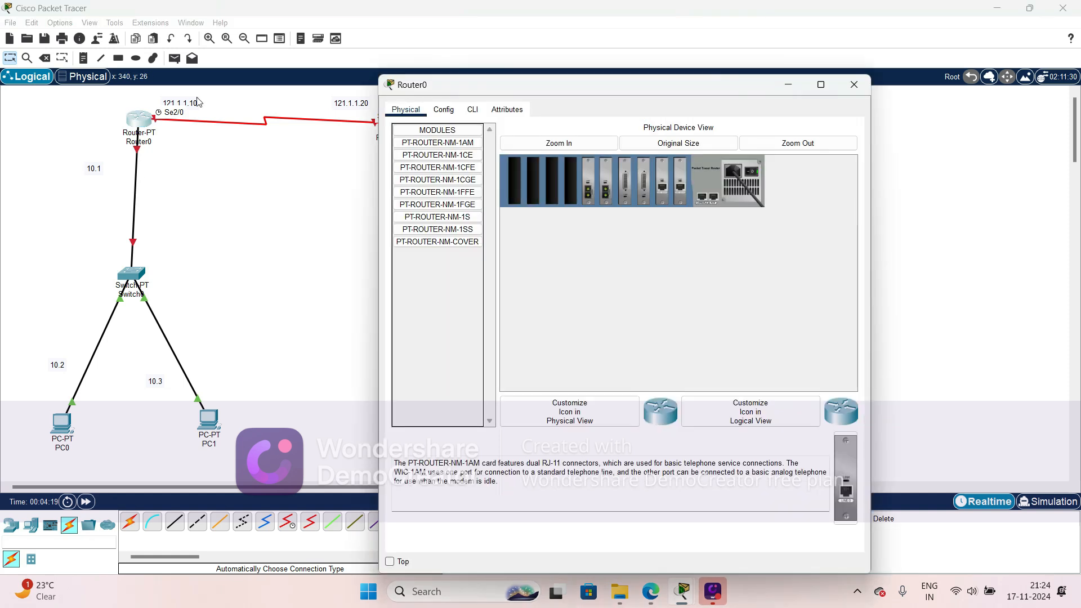
pyautogui.click(443, 109)
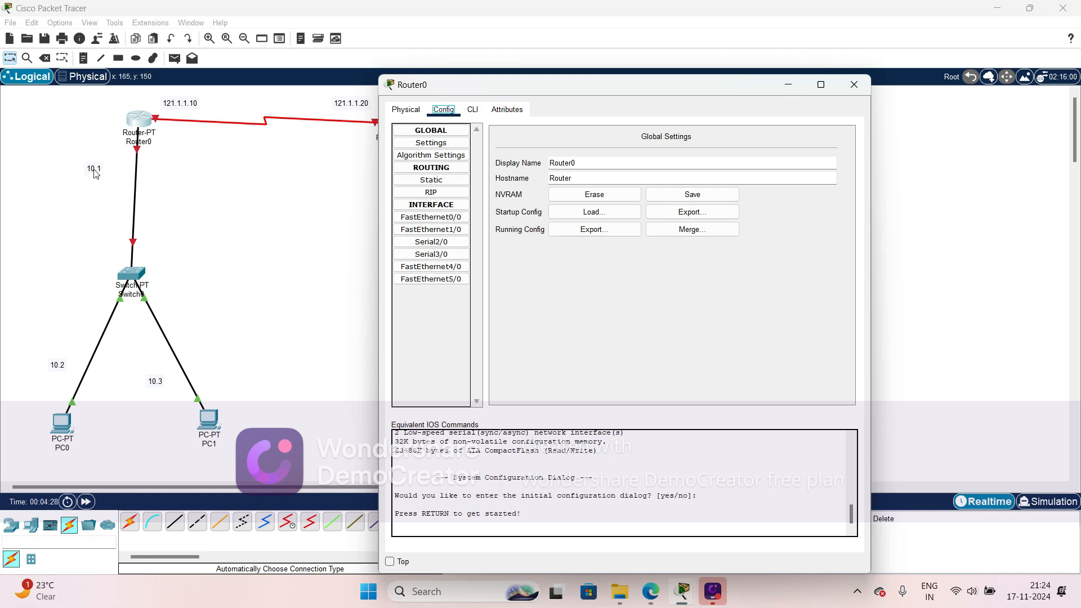
pyautogui.click(453, 219)
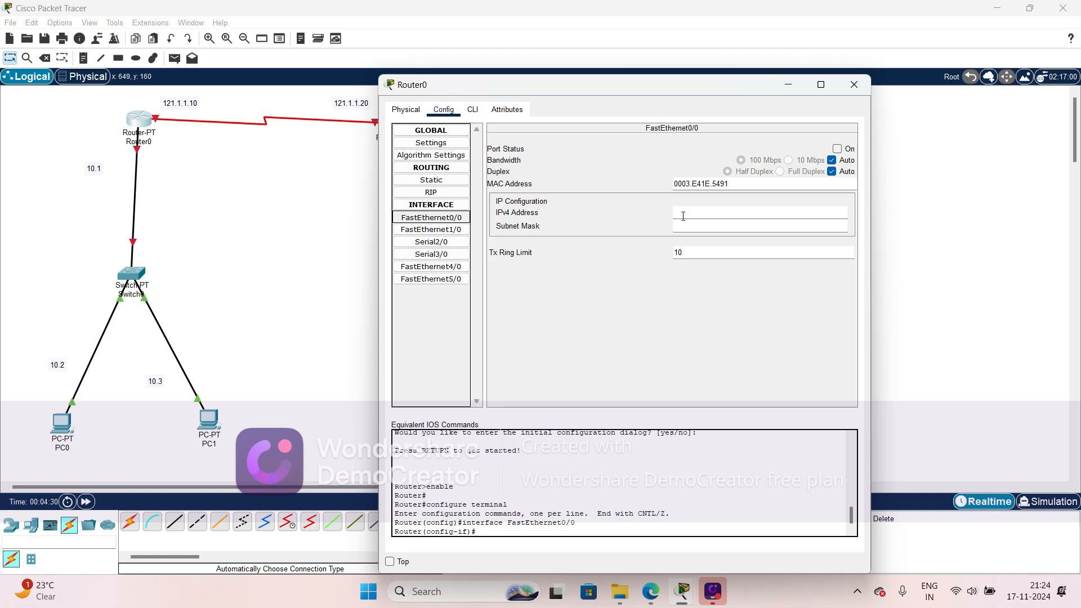
pyautogui.click(685, 214)
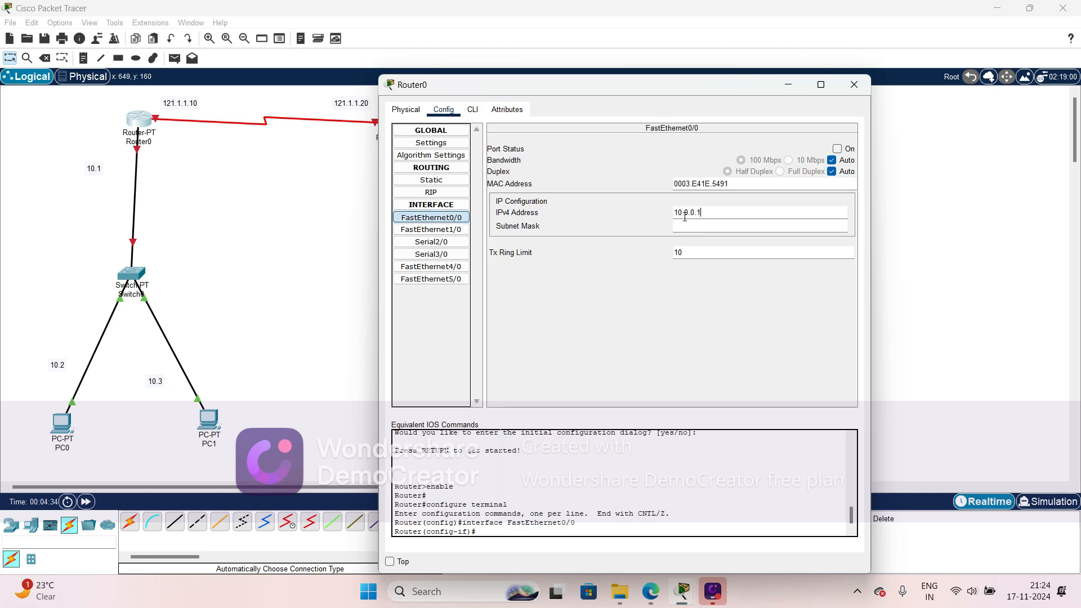
pyautogui.write('10.0.0.1')
pyautogui.click(686, 225)
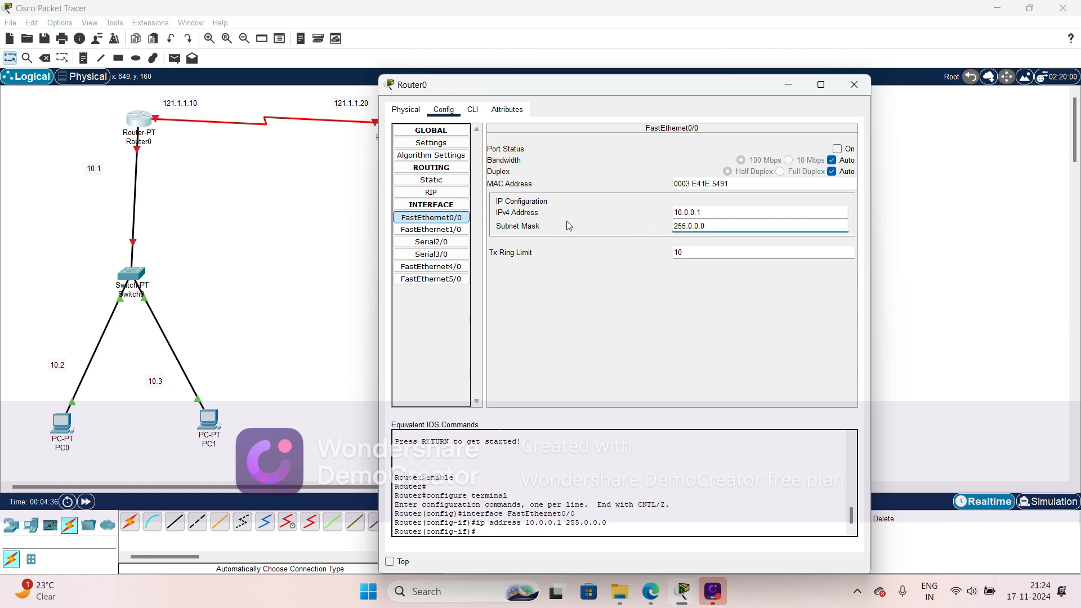
pyautogui.click(837, 149)
pyautogui.click(837, 149)
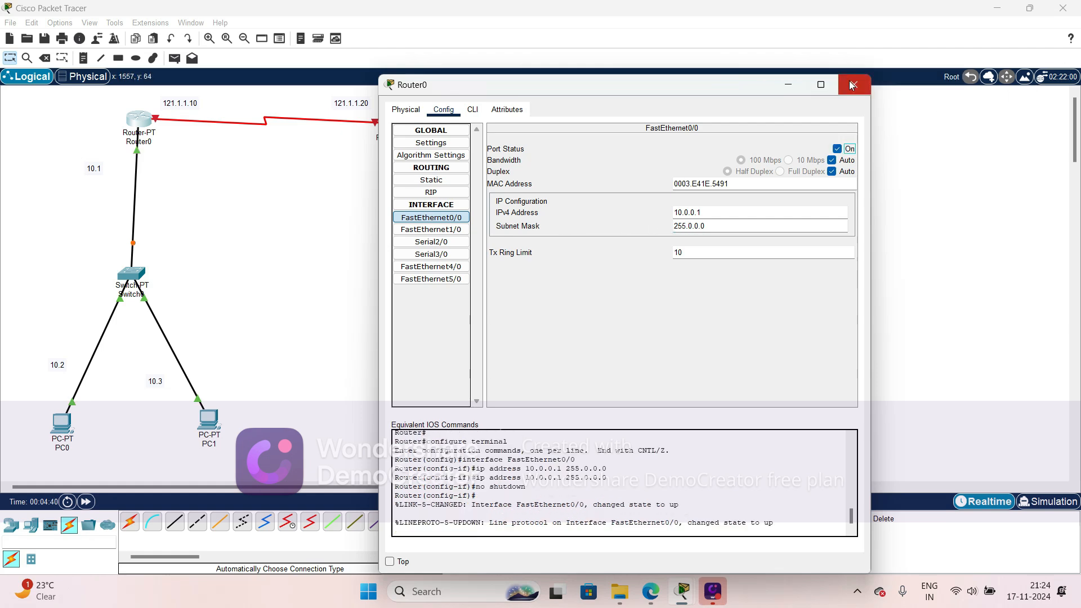
pyautogui.click(853, 85)
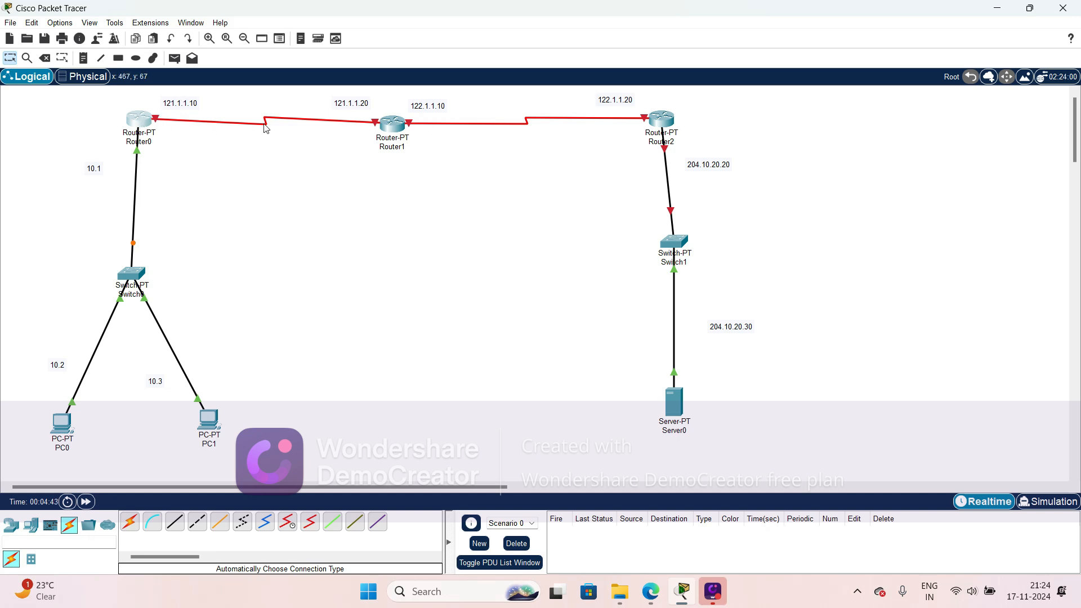
# Configure Router0's Serial2/0 with IPv4 address 121.1.1.10 and subnet mask 255.0.0.0, and turn the port on
pyautogui.click(139, 118)
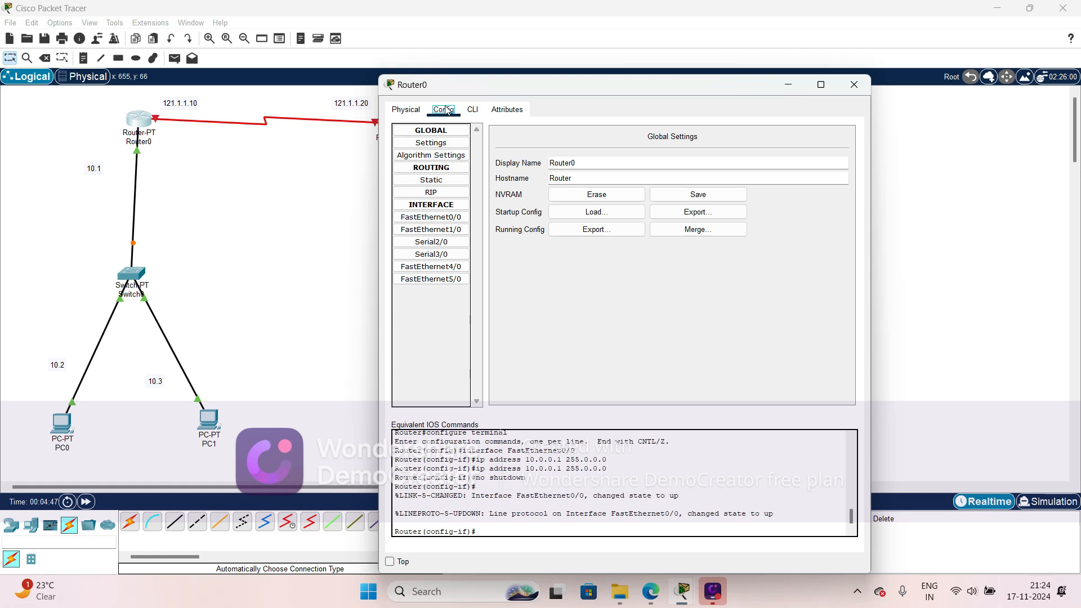
pyautogui.click(431, 241)
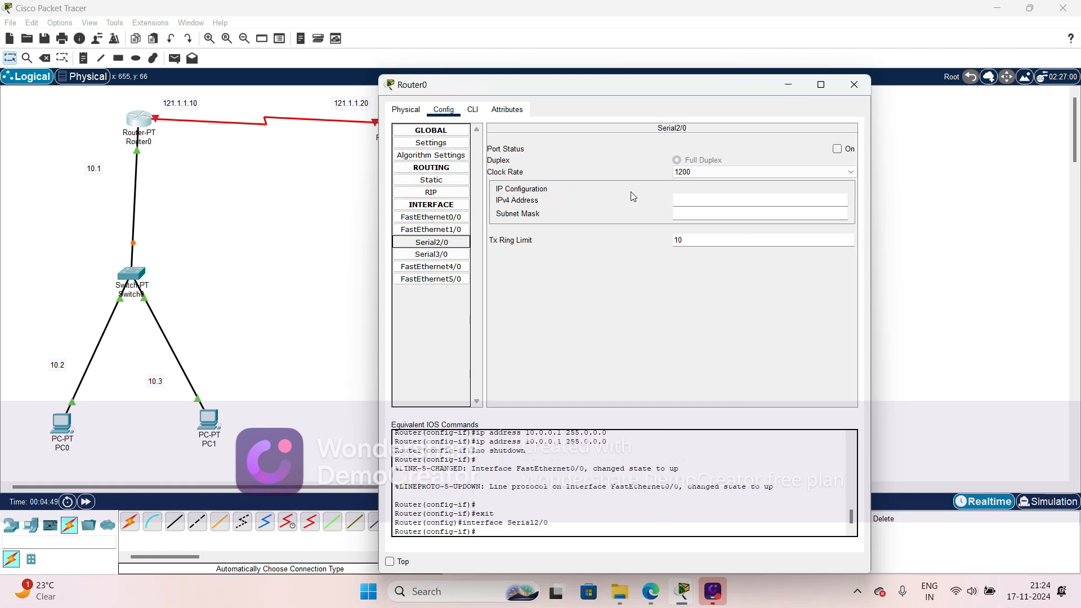
pyautogui.click(694, 199)
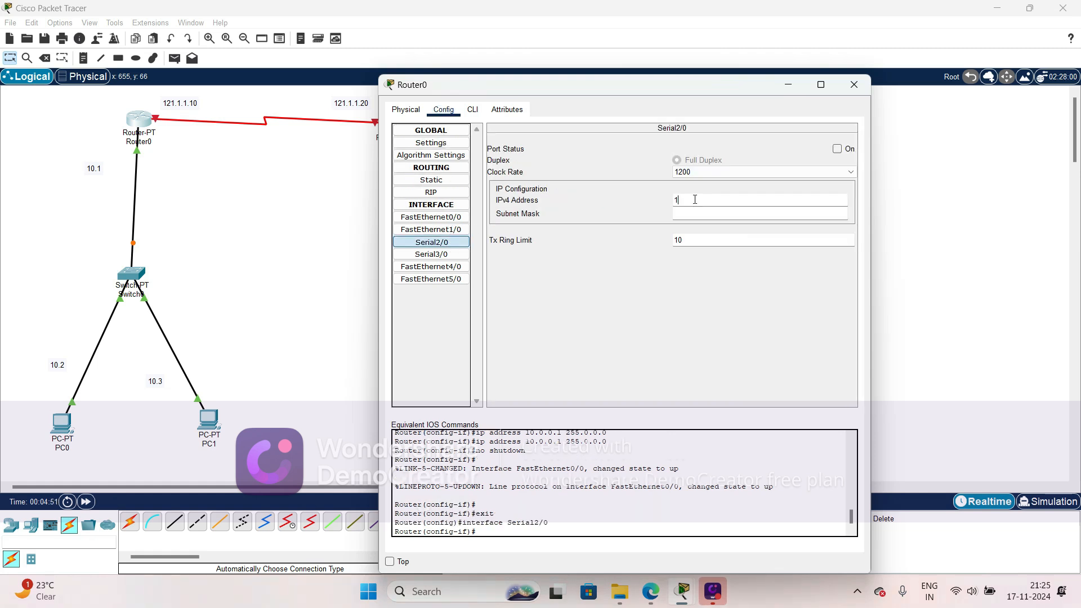
pyautogui.write('121.1.1.10')
pyautogui.click(698, 213)
pyautogui.click(838, 150)
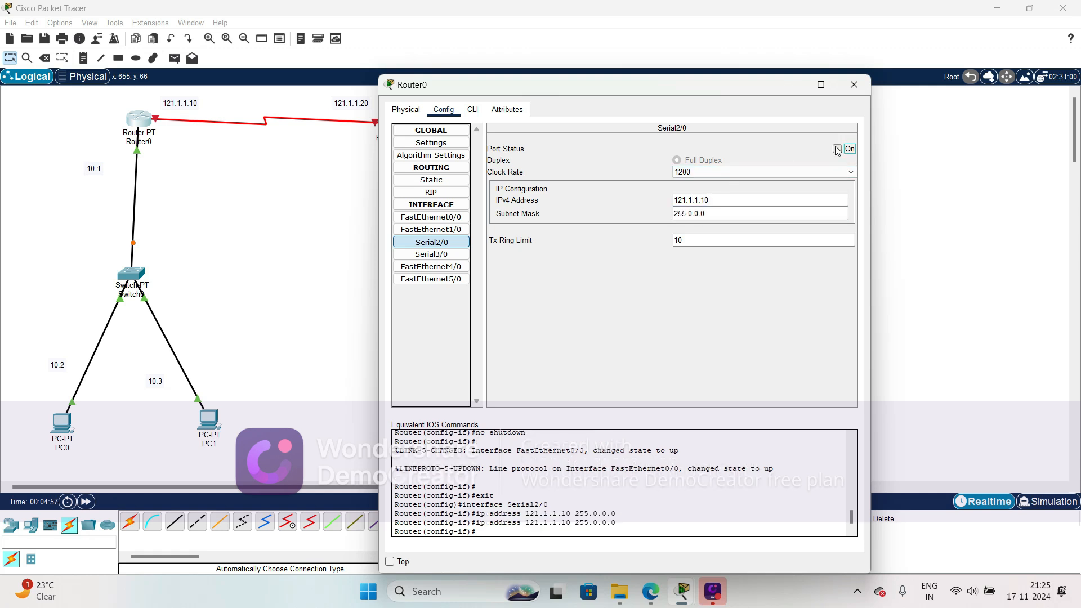
pyautogui.click(853, 85)
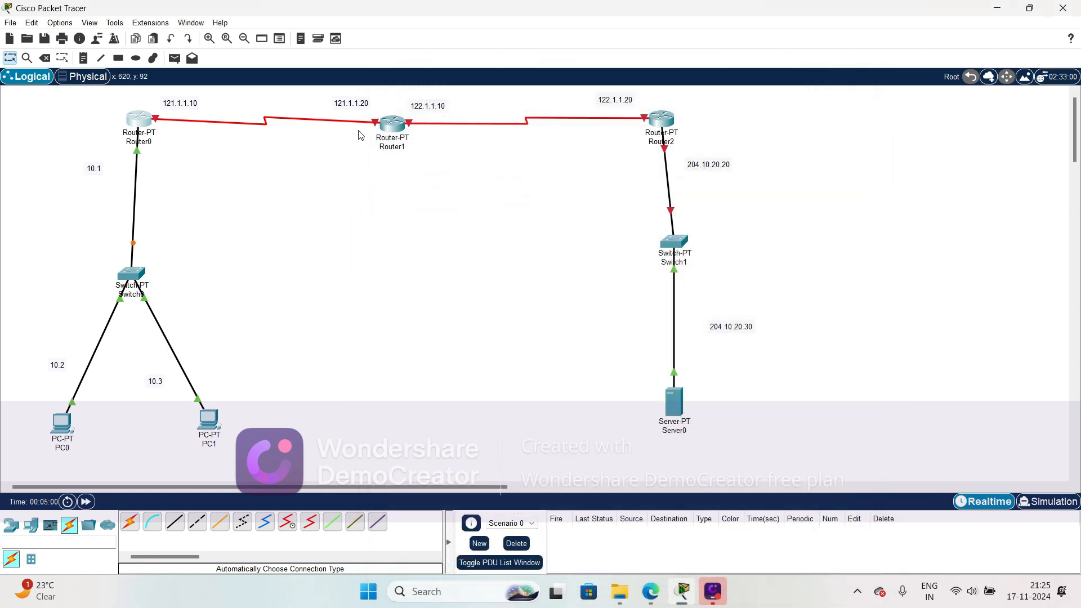
# Configure Router1's Serial2/0 with IPv4 address 121.1.1.20 and subnet mask 255.0.0.0, and turn the port on
pyautogui.click(392, 125)
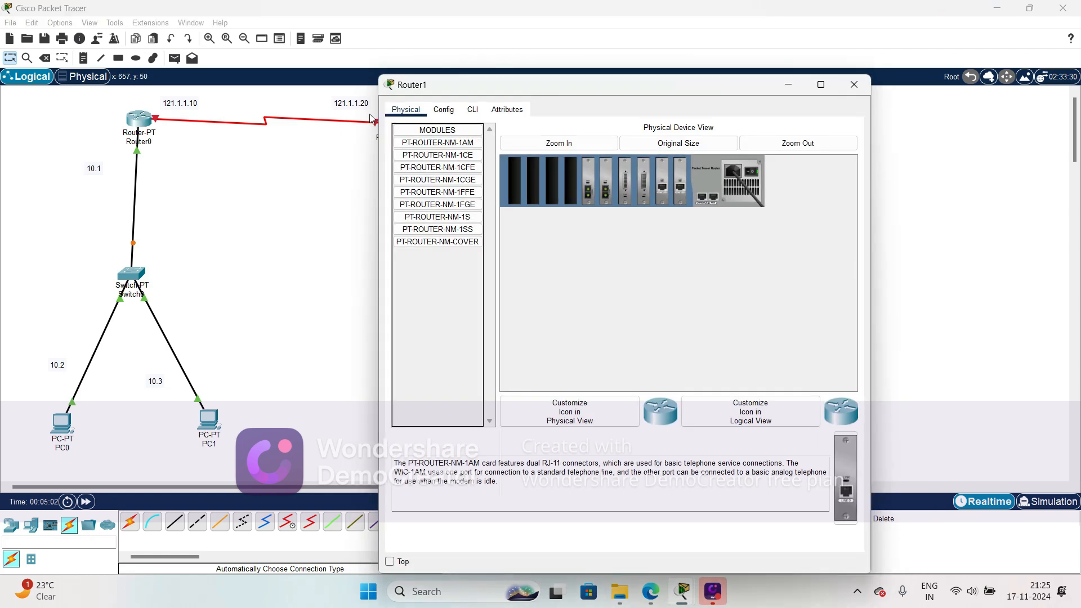
pyautogui.click(473, 110)
pyautogui.click(444, 110)
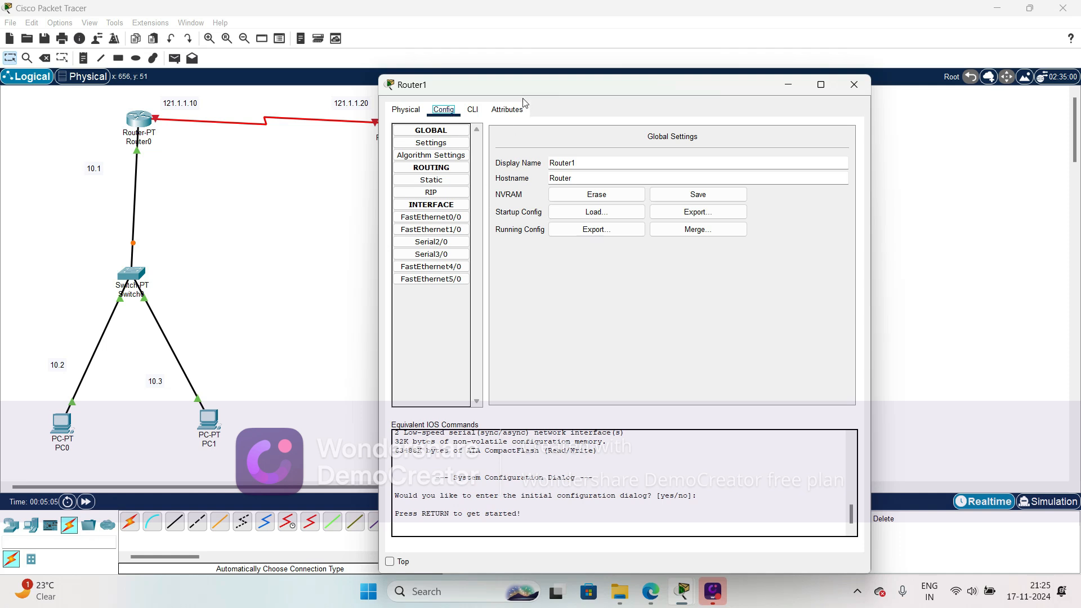
pyautogui.moveTo(530, 90); pyautogui.dragTo(725, 55)
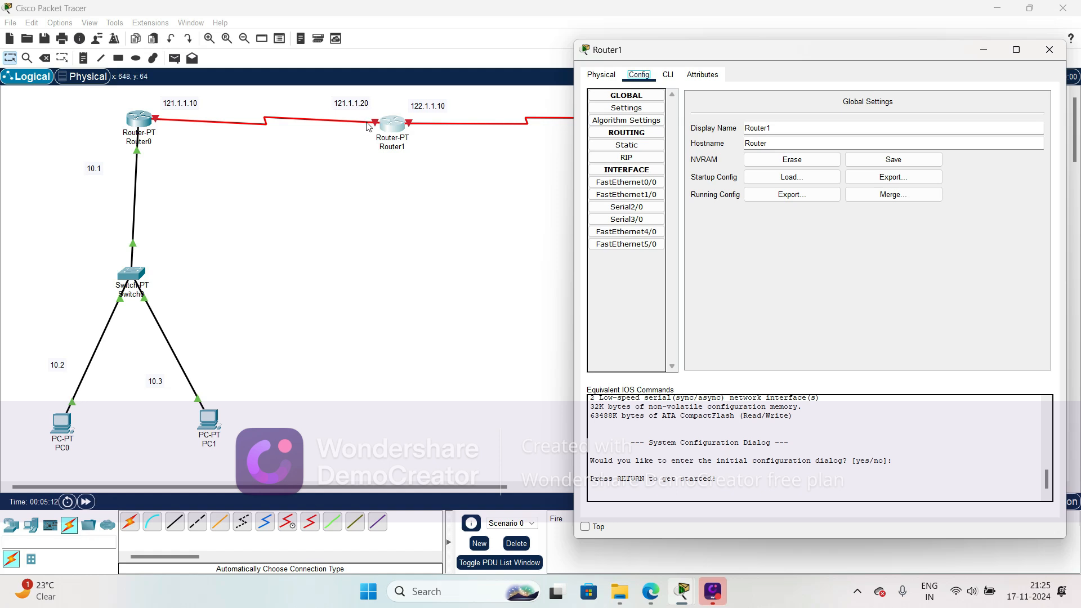
pyautogui.click(614, 209)
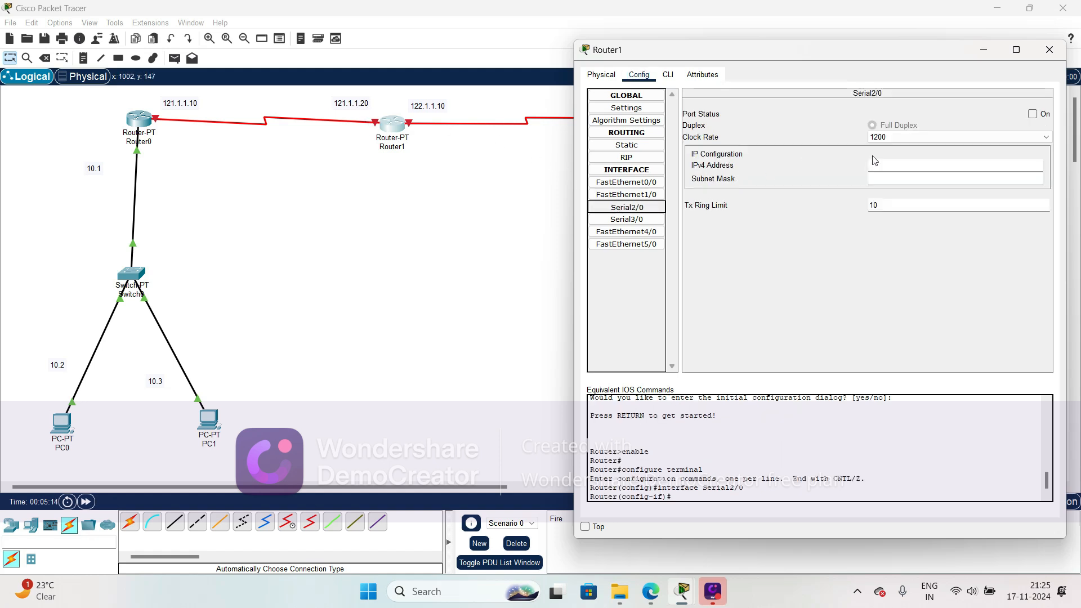
pyautogui.click(878, 167)
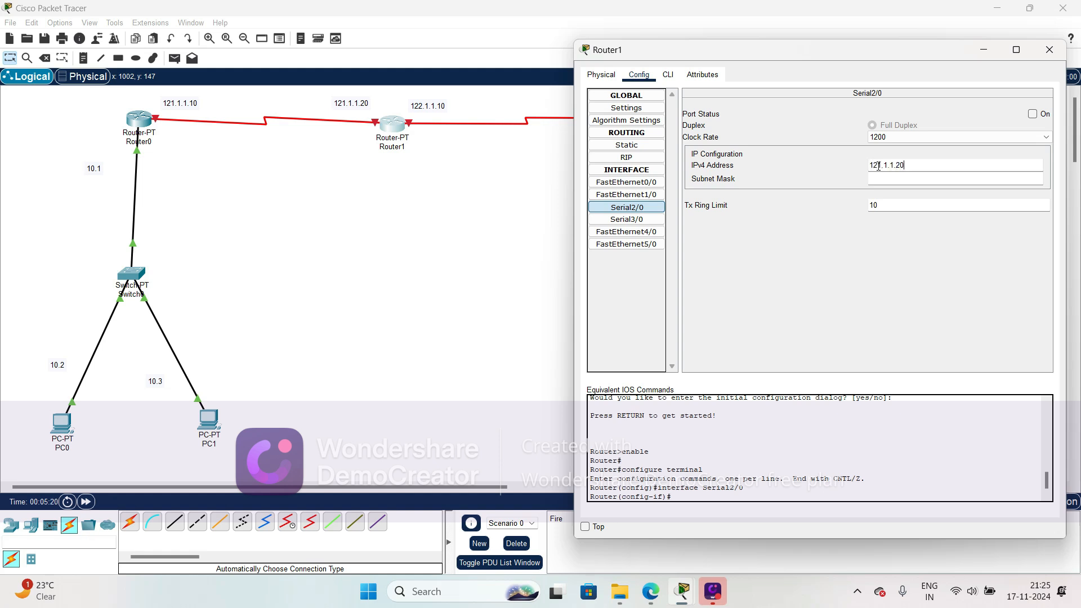
pyautogui.click(878, 177)
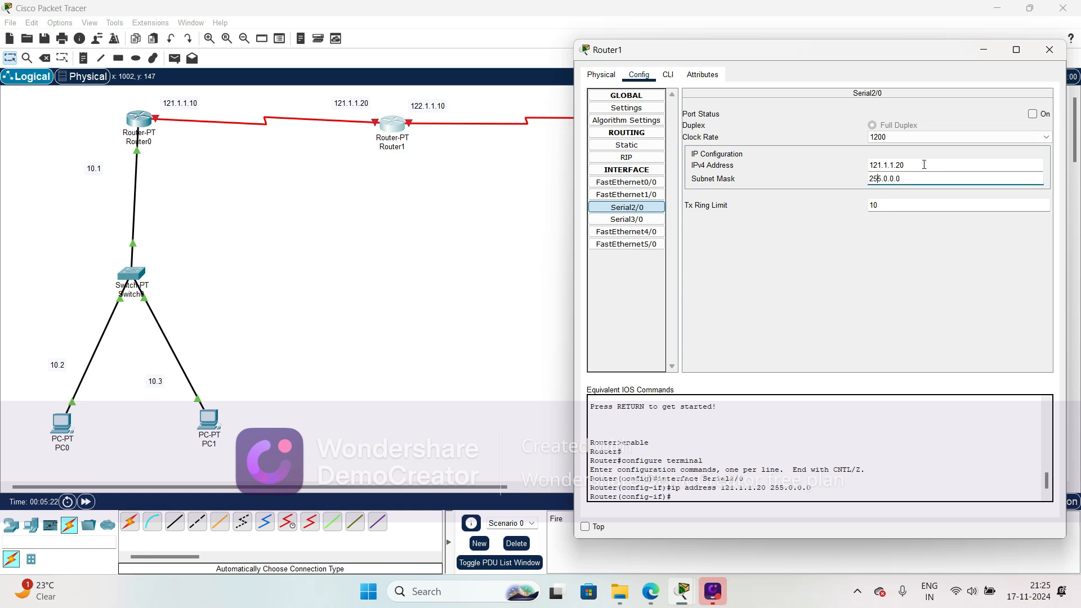
pyautogui.click(1034, 115)
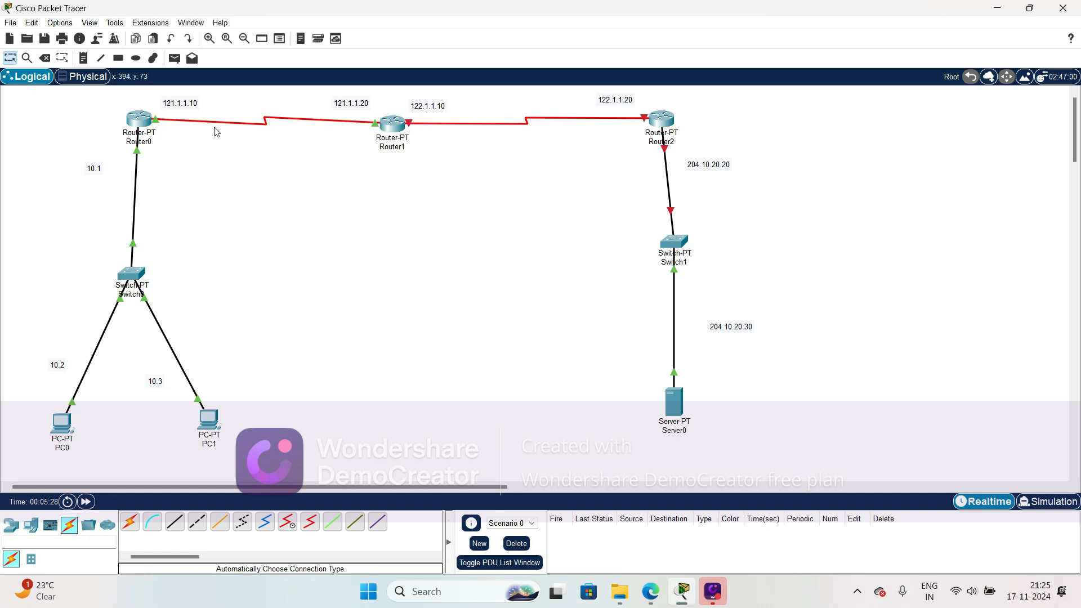
# Configure Router1's Serial3/0 with IPv4 address 122.1.1.10 and subnet mask 255.0.0.0, and turn the port on
pyautogui.click(395, 122)
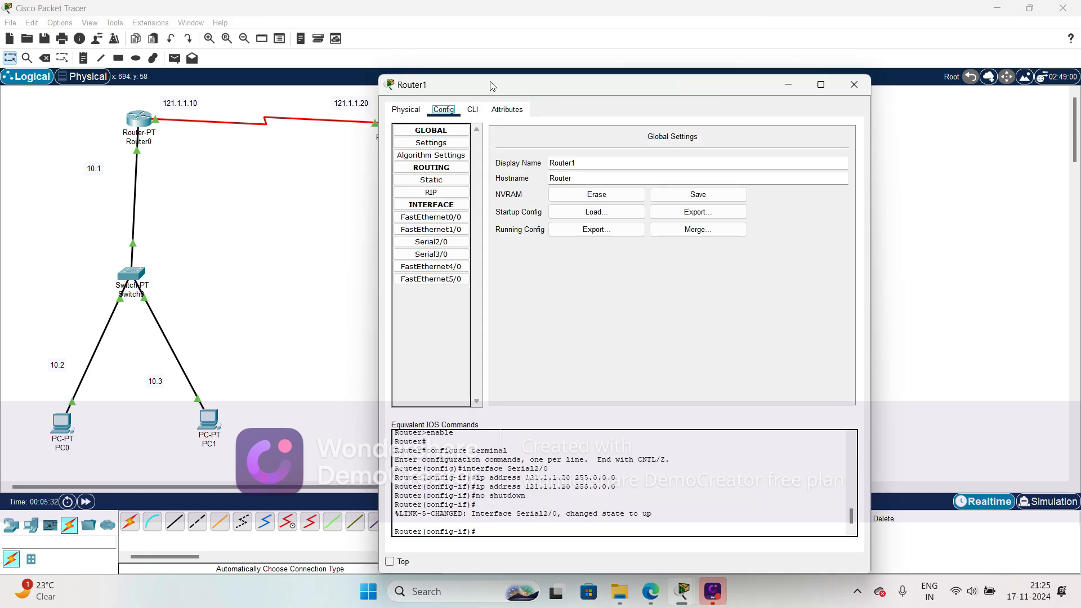
pyautogui.moveTo(490, 86); pyautogui.dragTo(701, 56)
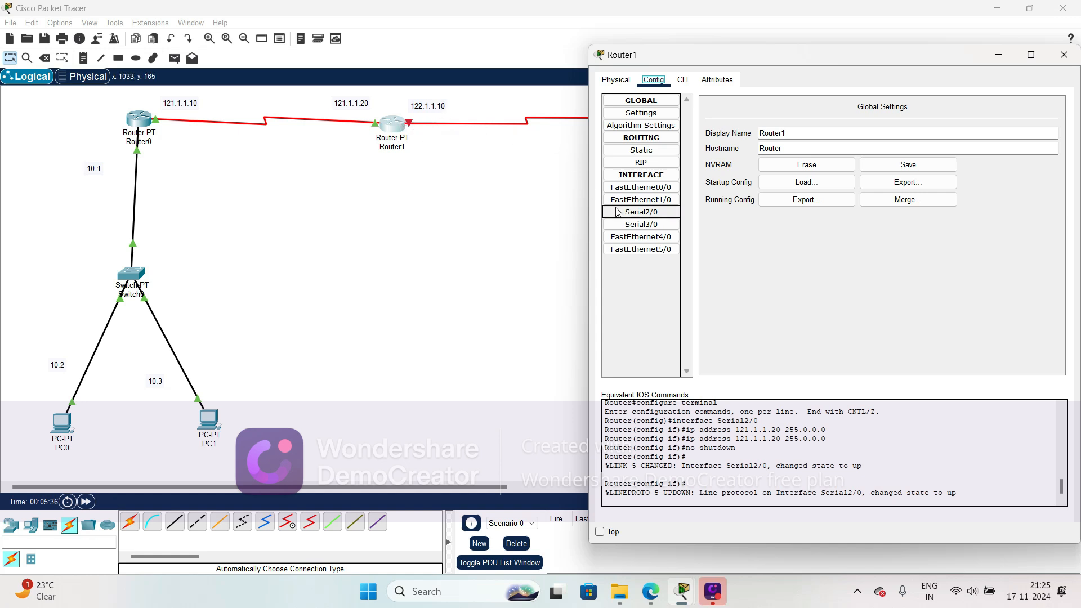
pyautogui.click(641, 224)
pyautogui.click(900, 167)
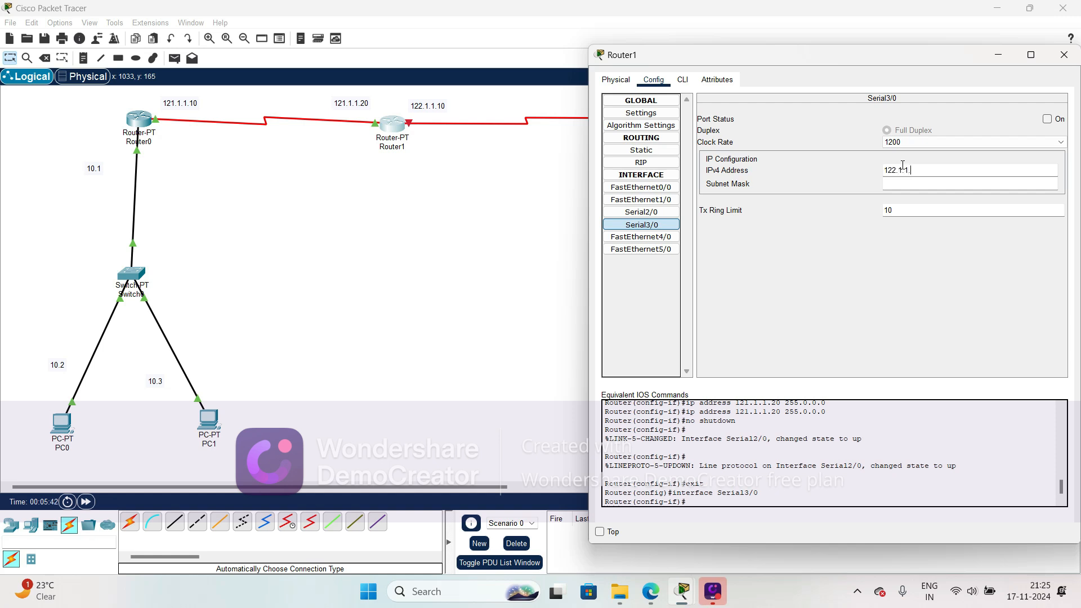
pyautogui.press('Tab')
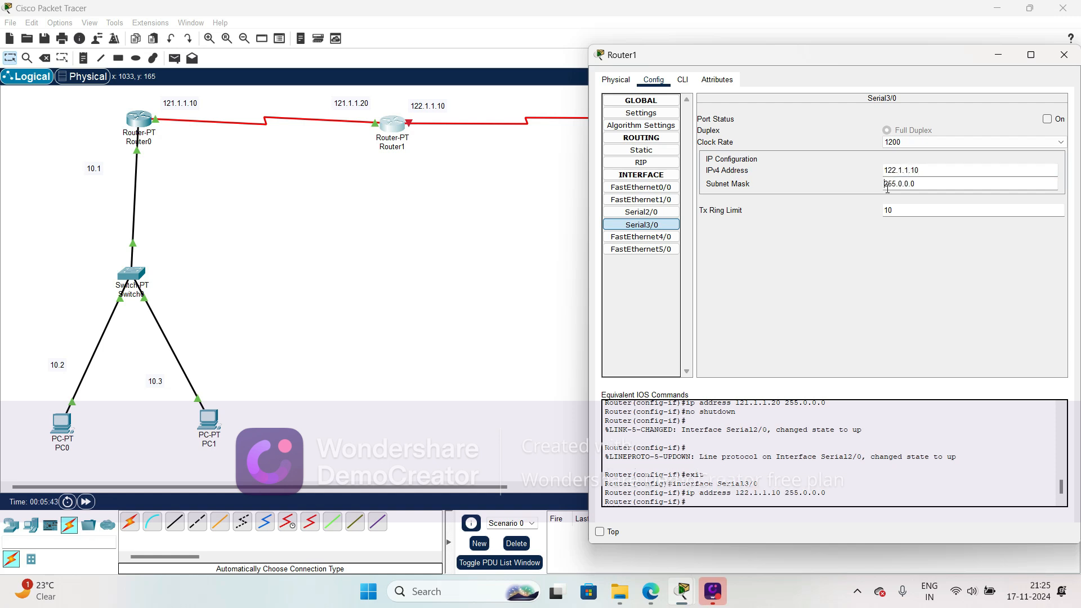
pyautogui.click(1051, 119)
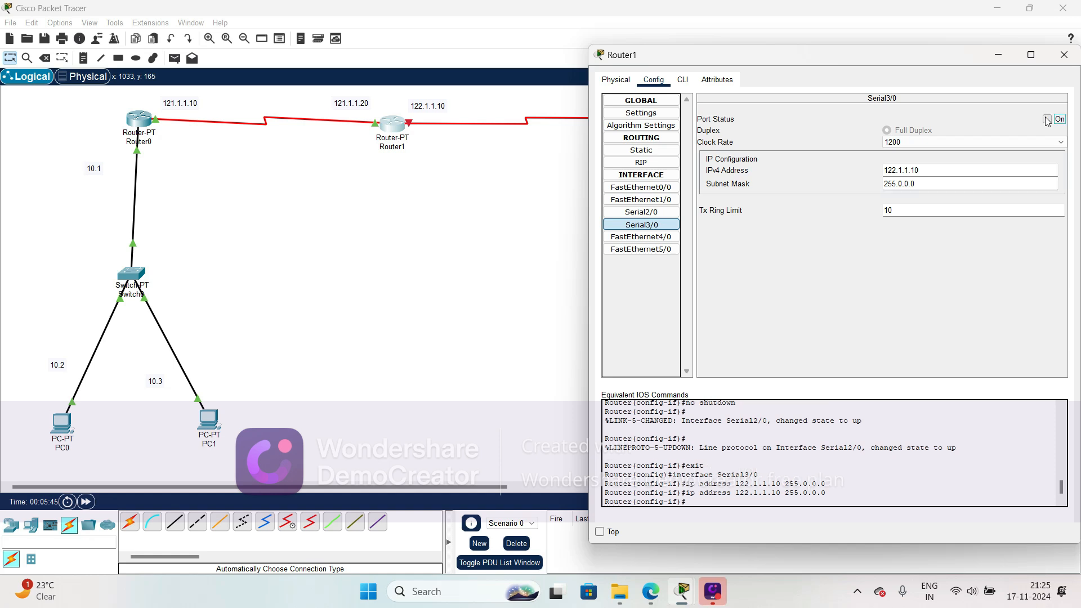
pyautogui.click(1063, 55)
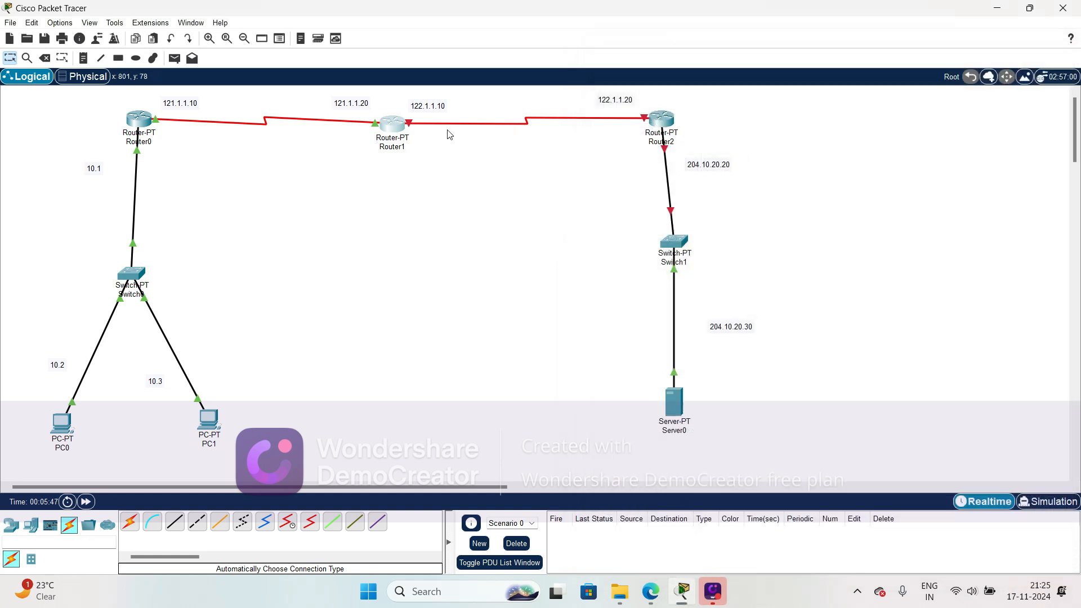
# Configure Router2's Serial2/0 with IPv4 address 122.1.1.20 and subnet mask 255.0.0.0, and turn the port on
pyautogui.click(657, 118)
pyautogui.moveTo(646, 83); pyautogui.dragTo(893, 29)
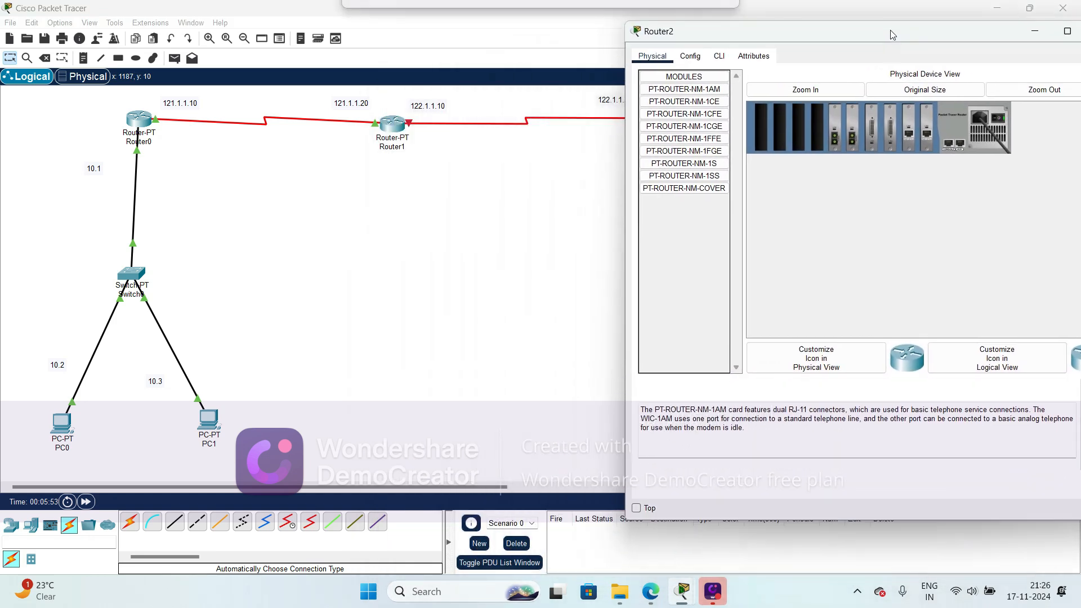
pyautogui.click(691, 56)
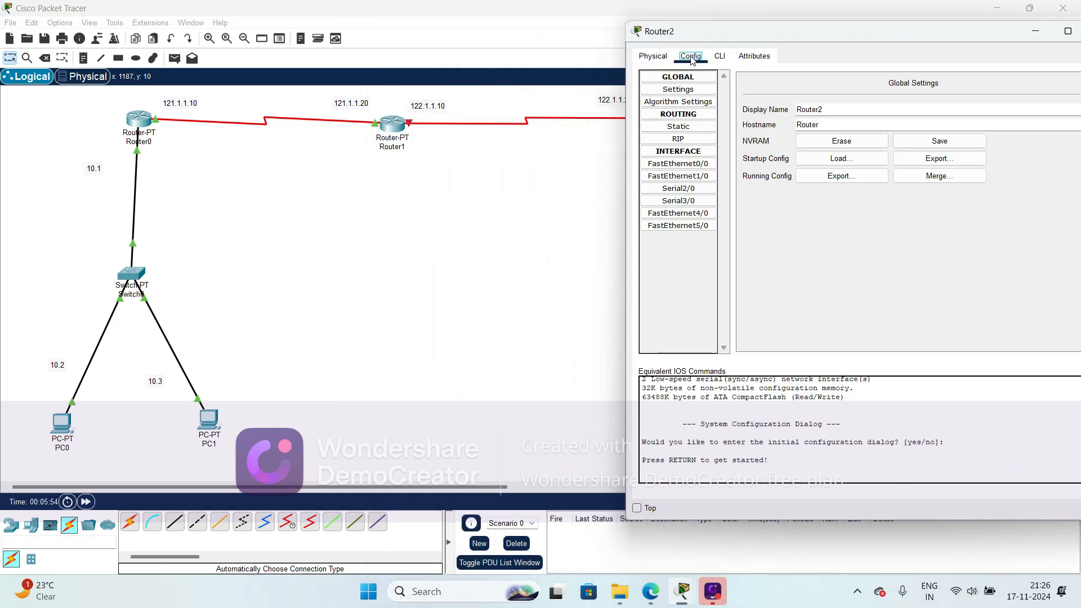
pyautogui.click(688, 189)
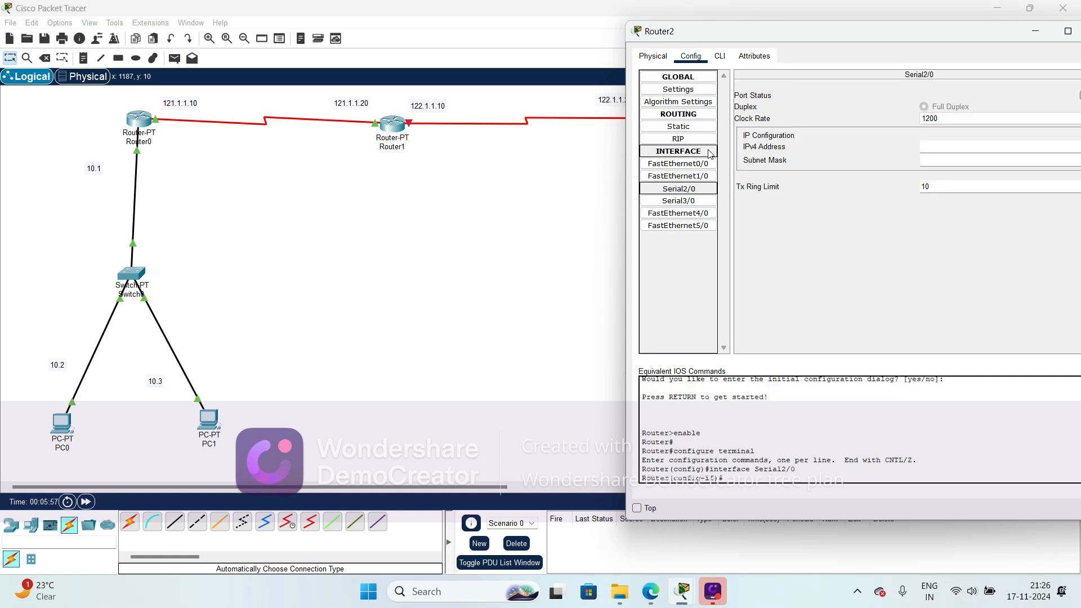
pyautogui.click(950, 145)
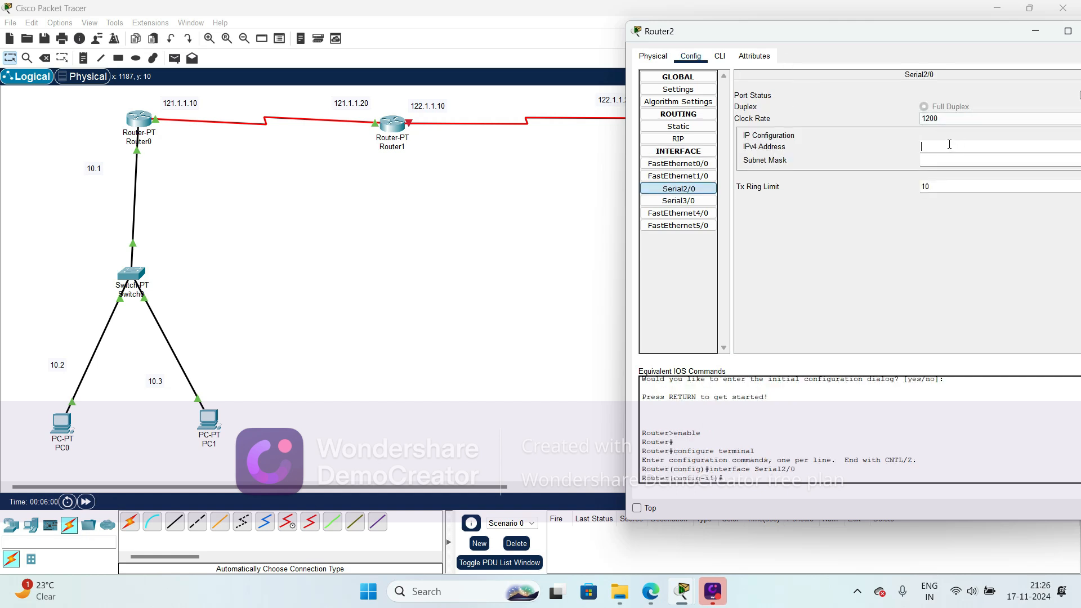
pyautogui.write('122.1.1.20')
pyautogui.click(951, 162)
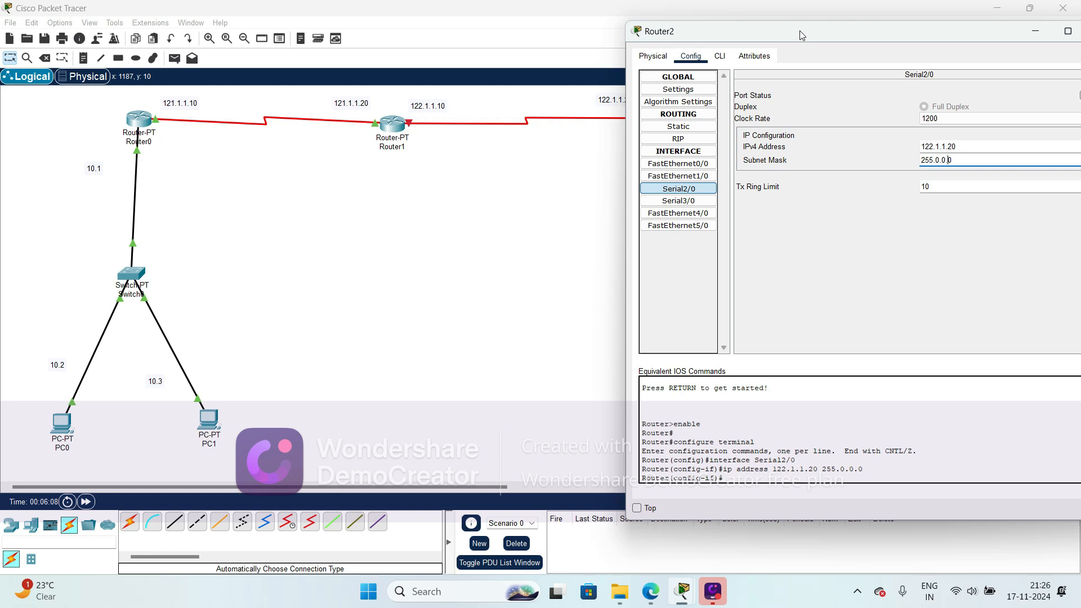
pyautogui.moveTo(801, 35); pyautogui.dragTo(640, 28)
pyautogui.click(934, 88)
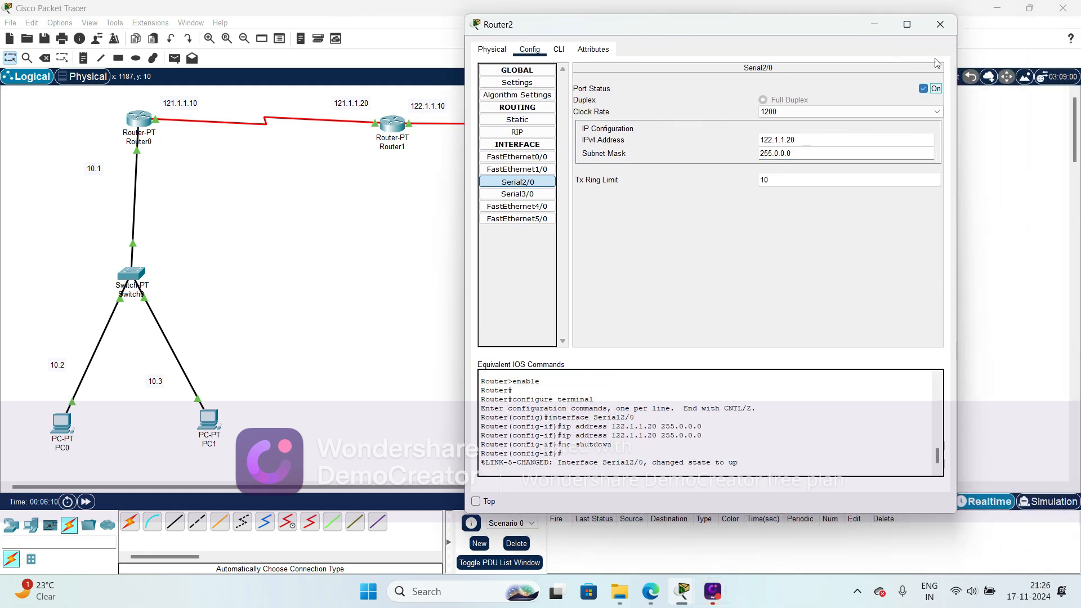
pyautogui.moveTo(769, 26); pyautogui.dragTo(753, 66)
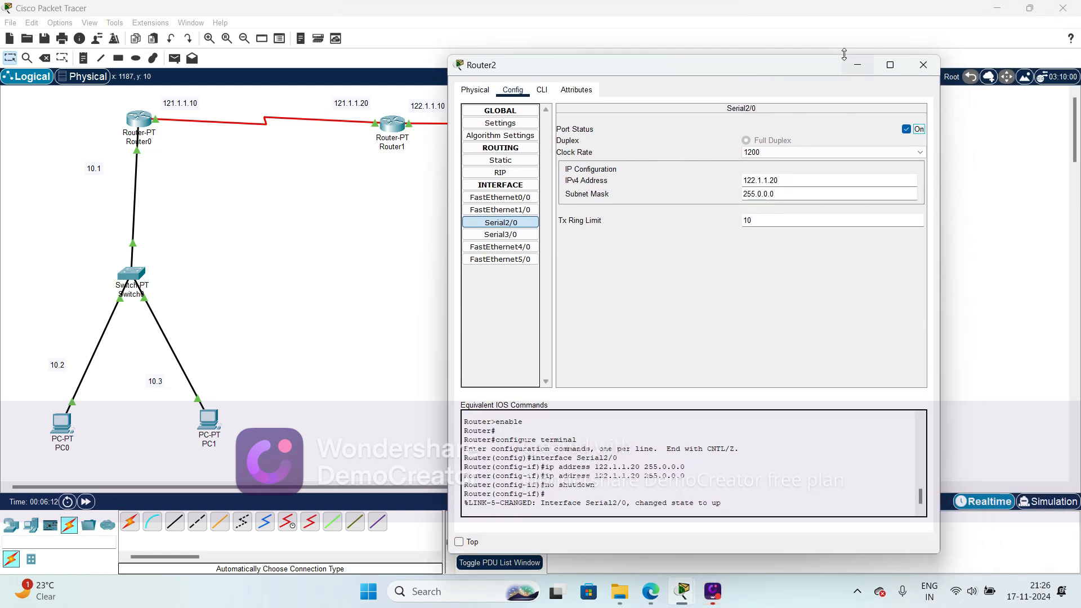
pyautogui.click(921, 67)
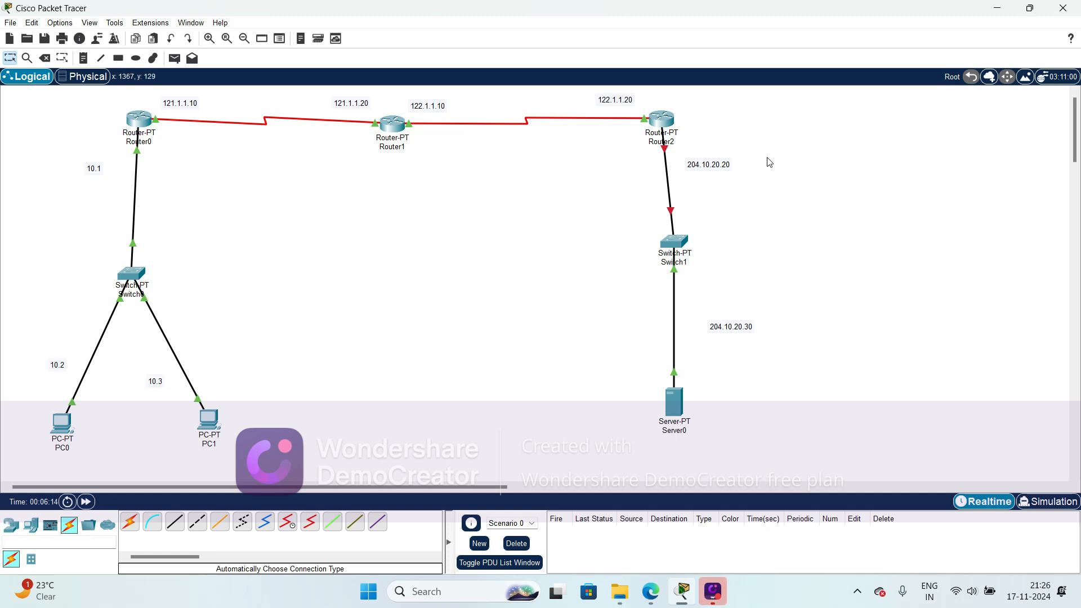
# Configure Router2's FastEthernet0/0 with IPv4 address 204.10.20.20 and subnet mask 255.255.255.0, and turn the port on
pyautogui.click(670, 120)
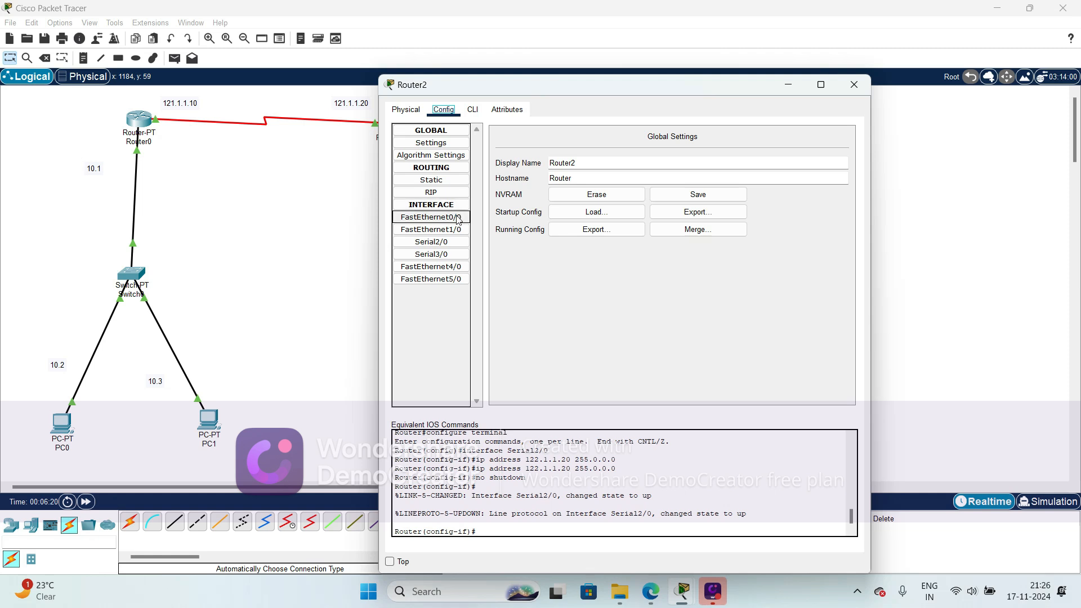
pyautogui.click(458, 217)
pyautogui.moveTo(532, 89); pyautogui.dragTo(228, 48)
pyautogui.click(392, 174)
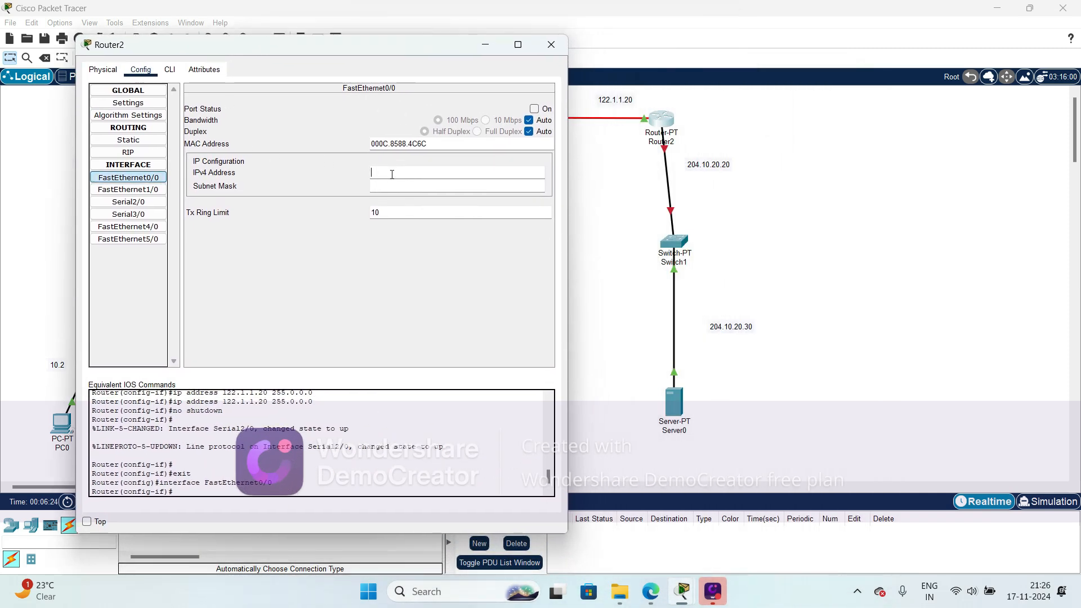
pyautogui.write('204.10.20.20')
pyautogui.click(386, 186)
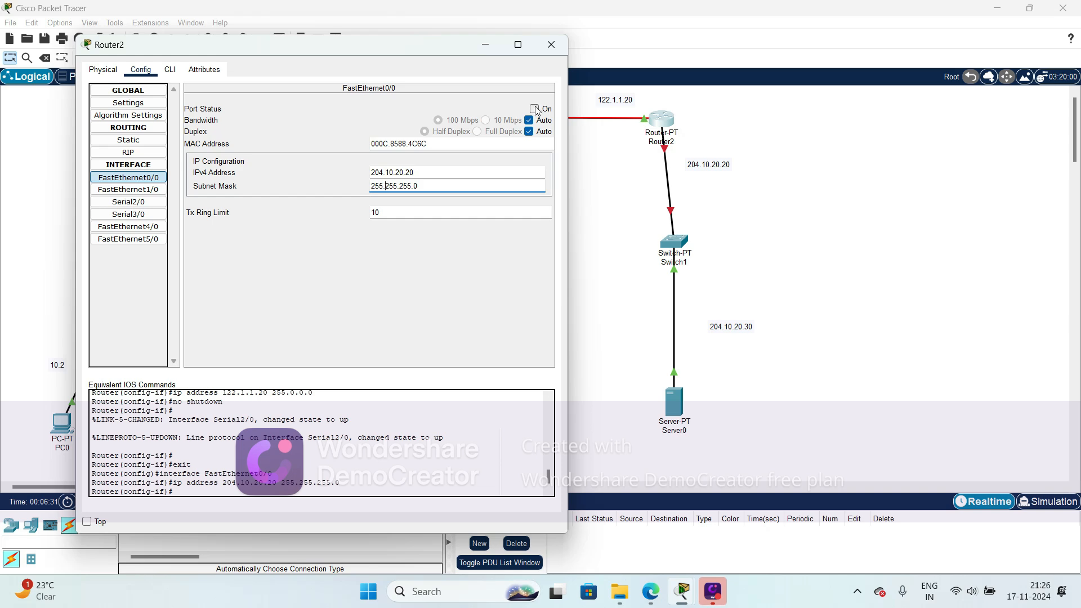
pyautogui.click(535, 109)
pyautogui.click(551, 45)
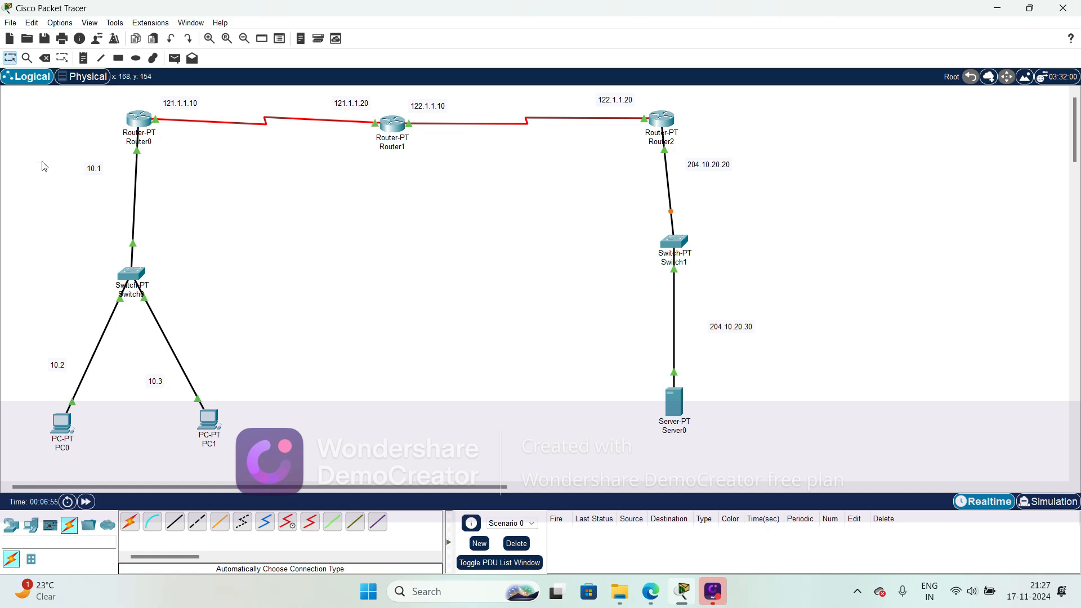
# In Router0's command line, exit interface configuration and enter RIP configuration with router rip
pyautogui.click(136, 120)
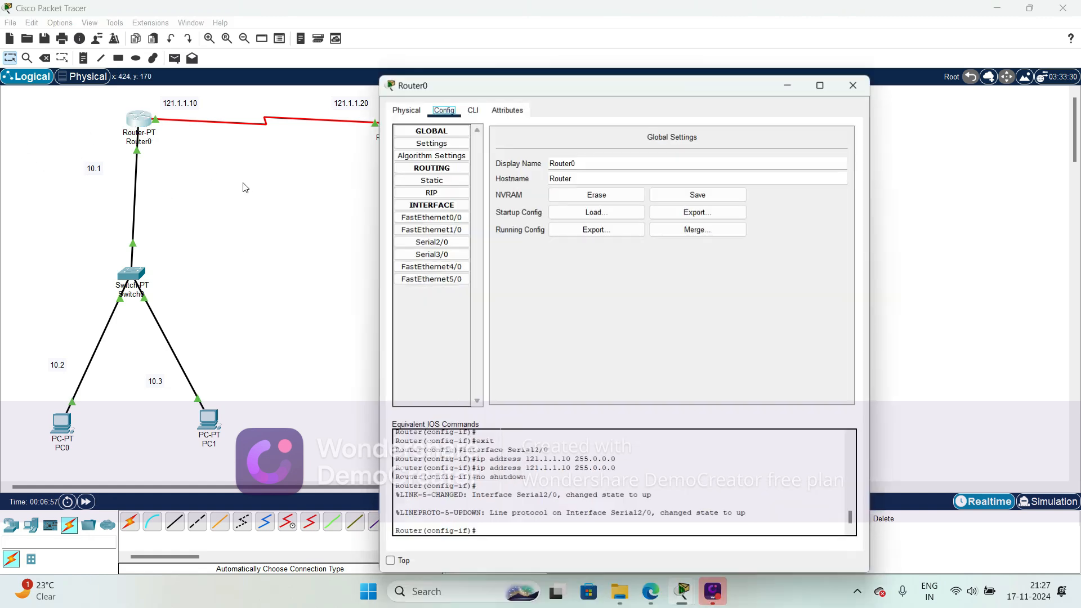
pyautogui.click(475, 110)
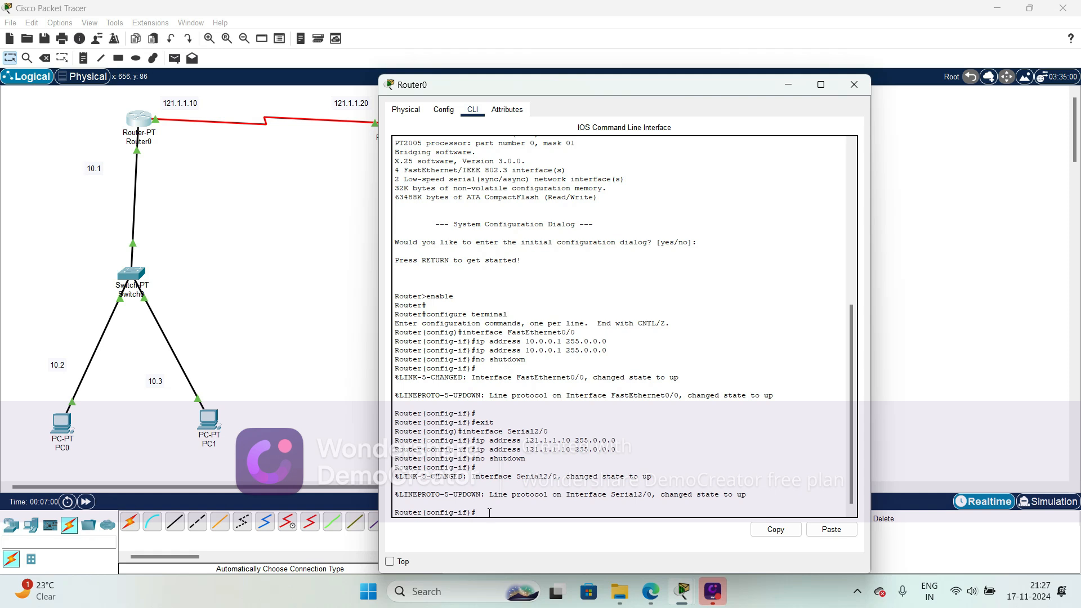
pyautogui.write('ex')
pyautogui.press('Tab')
pyautogui.press('Return')
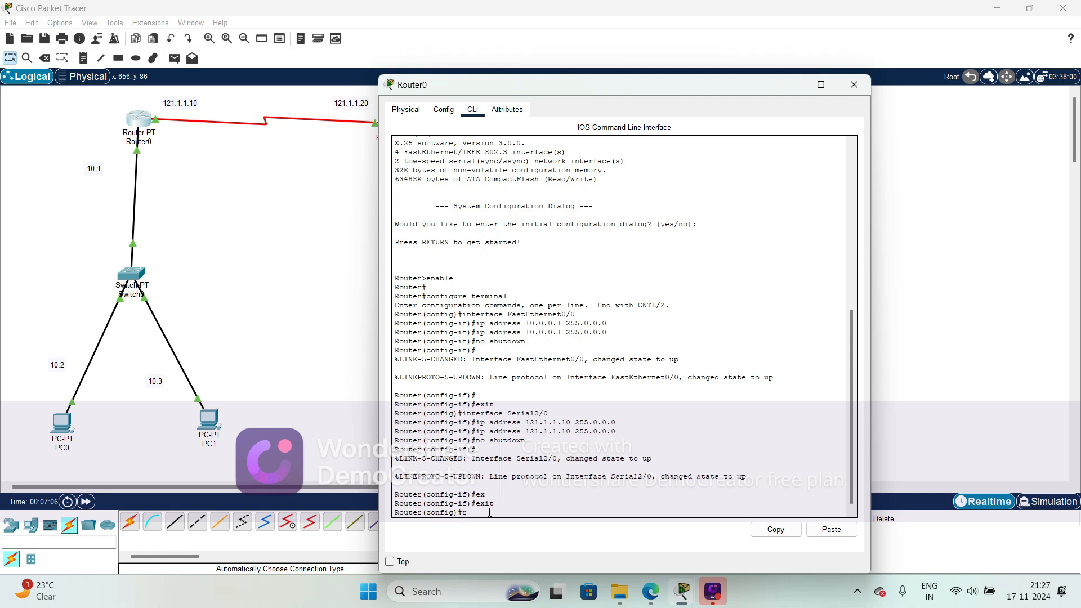
pyautogui.write('rou')
pyautogui.press('Tab')
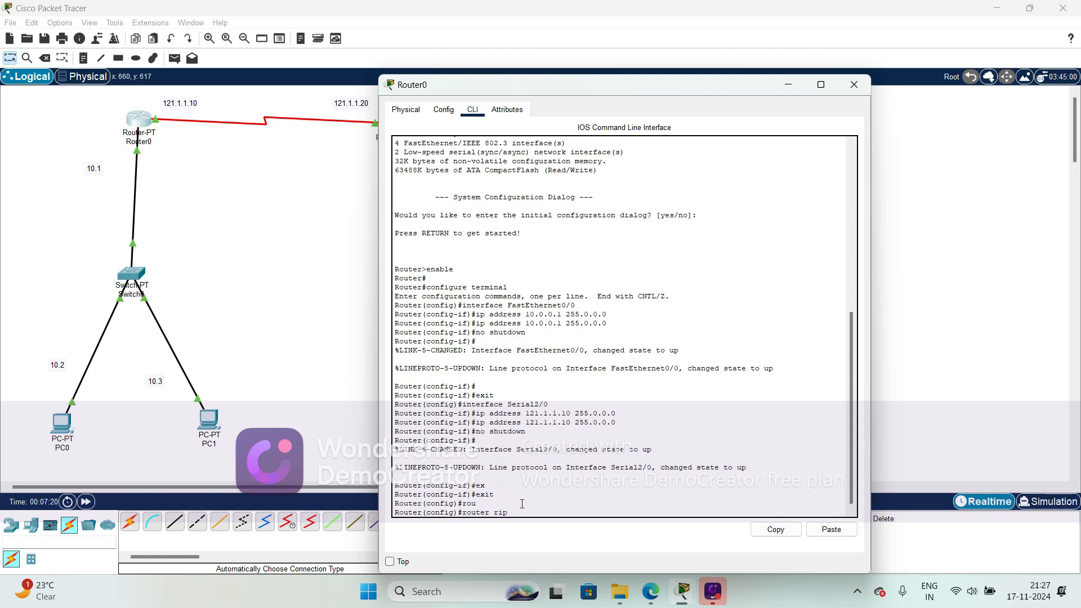
pyautogui.press('Return')
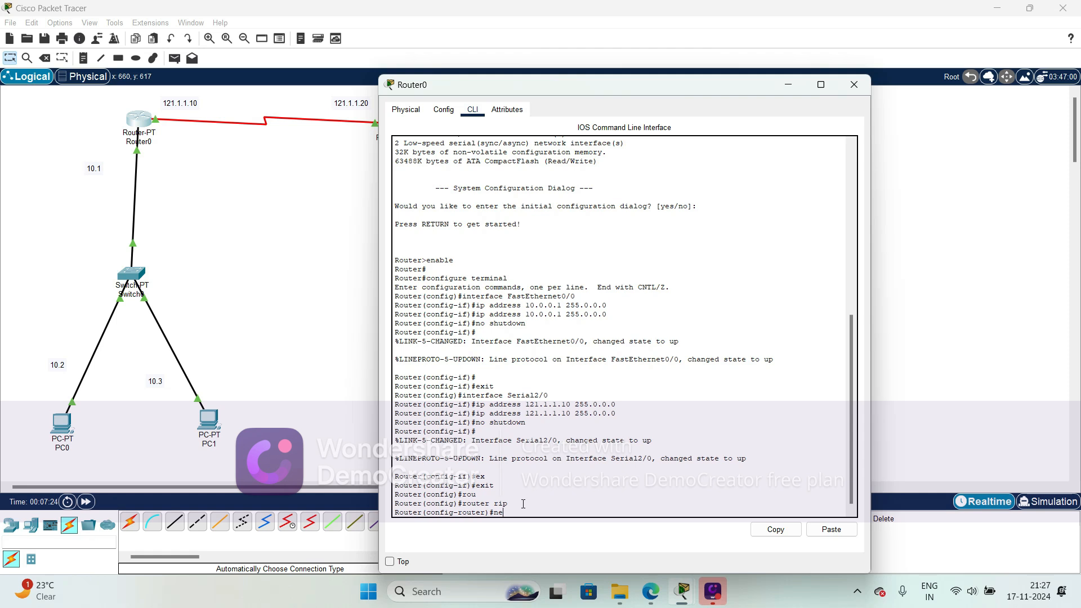
# Add networks 10.0.0.0 and 121.1.1.0 to Router0's RIP configuration, exit RIP mode and close the router window
pyautogui.write('net')
pyautogui.press('Tab')
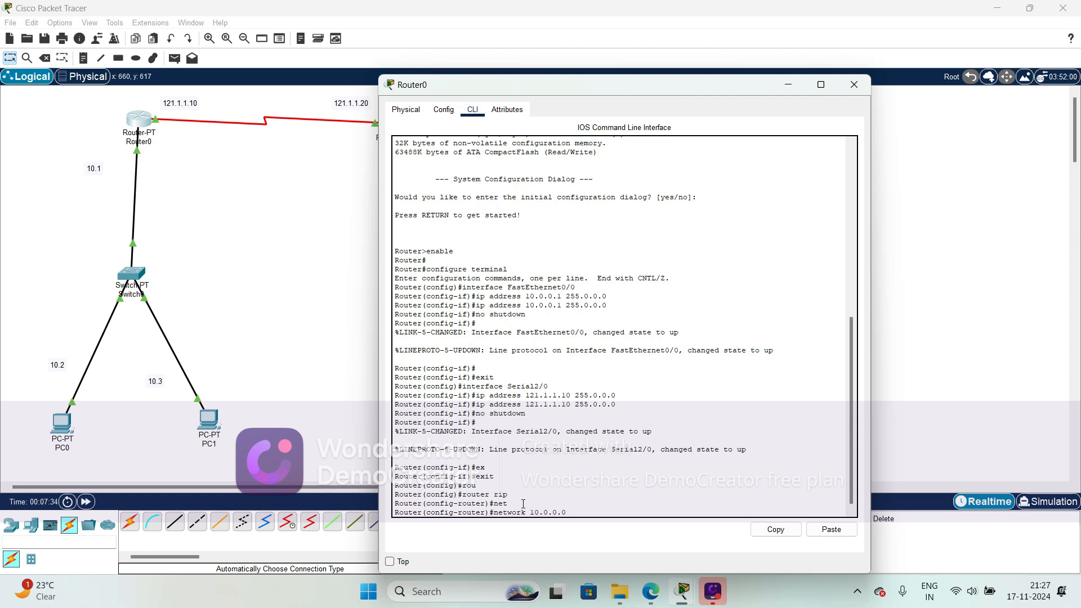
pyautogui.press('Return')
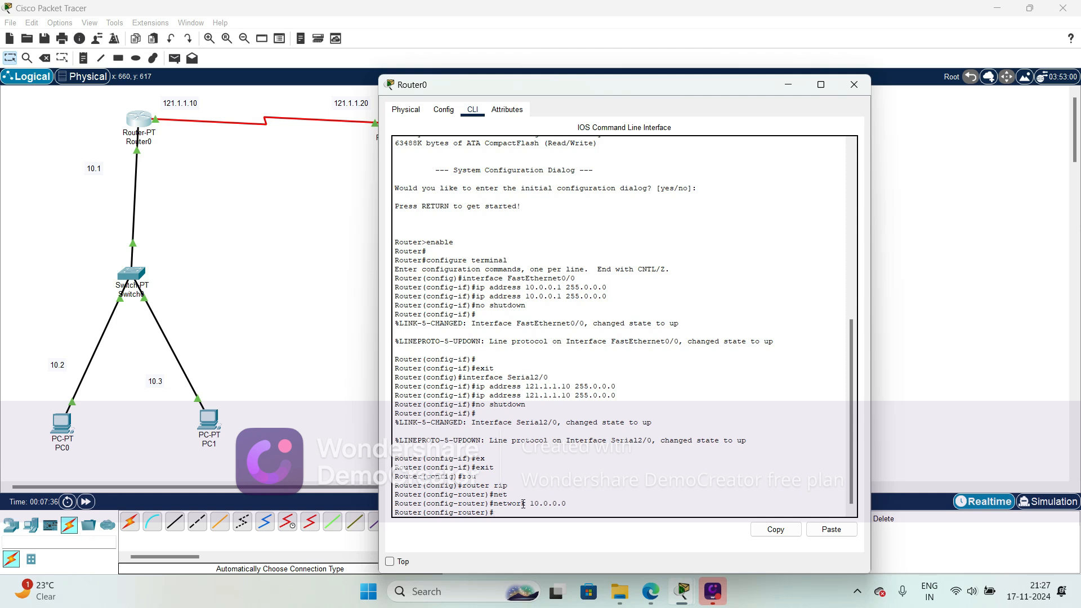
pyautogui.write('net')
pyautogui.press('Tab')
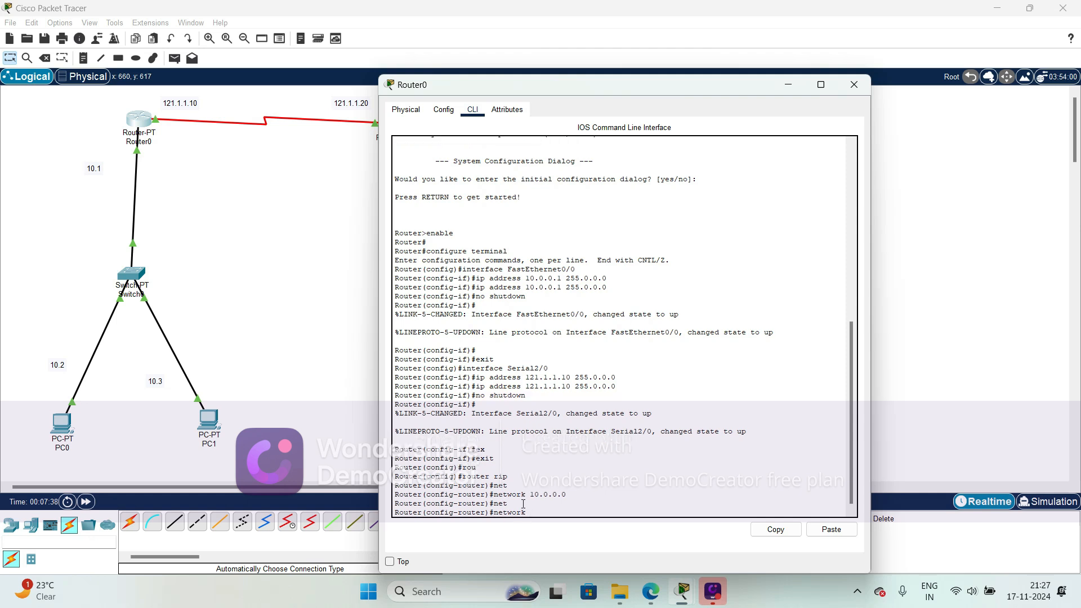
pyautogui.write('21.1.1.0')
pyautogui.press('Return')
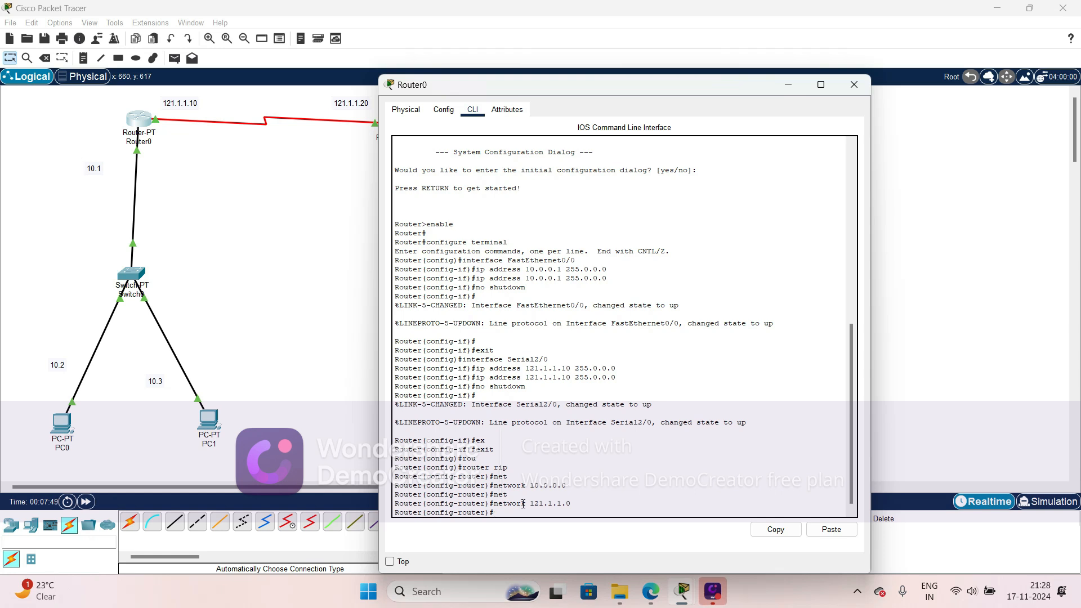
pyautogui.write('exit')
pyautogui.press('Return')
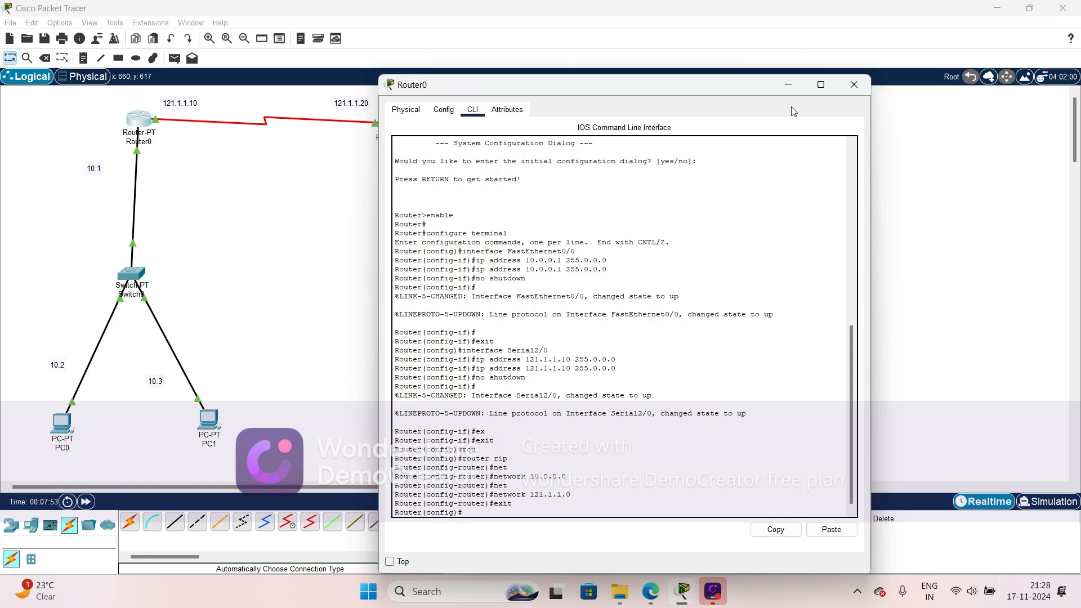
pyautogui.click(852, 86)
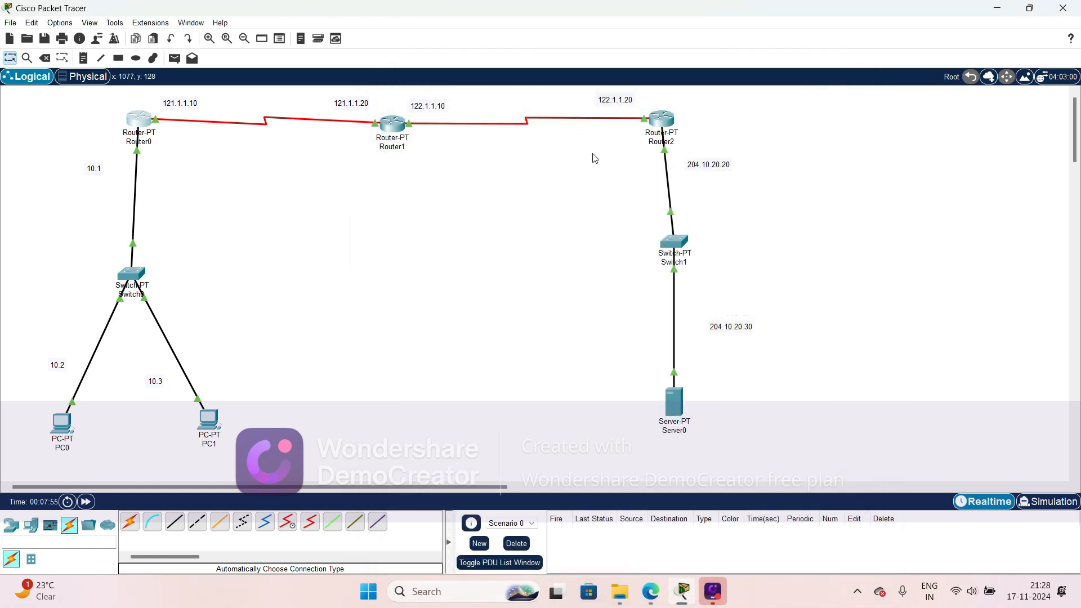
# In Router1's command line, leave interface configuration, enter router rip and add network 121.1.1.0
pyautogui.click(394, 126)
pyautogui.click(476, 116)
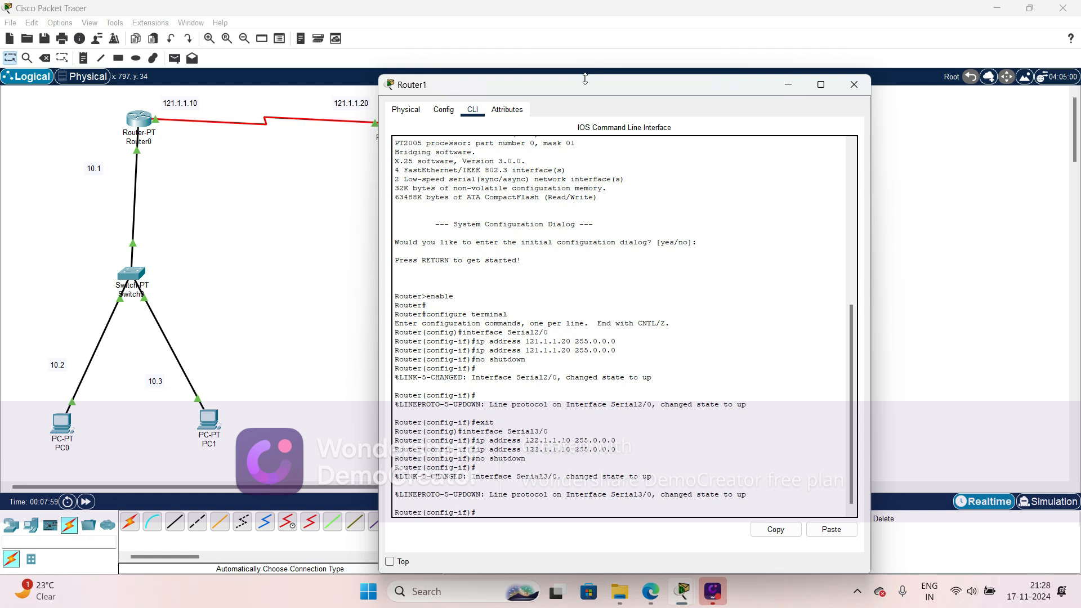
pyautogui.moveTo(586, 76); pyautogui.dragTo(790, 45)
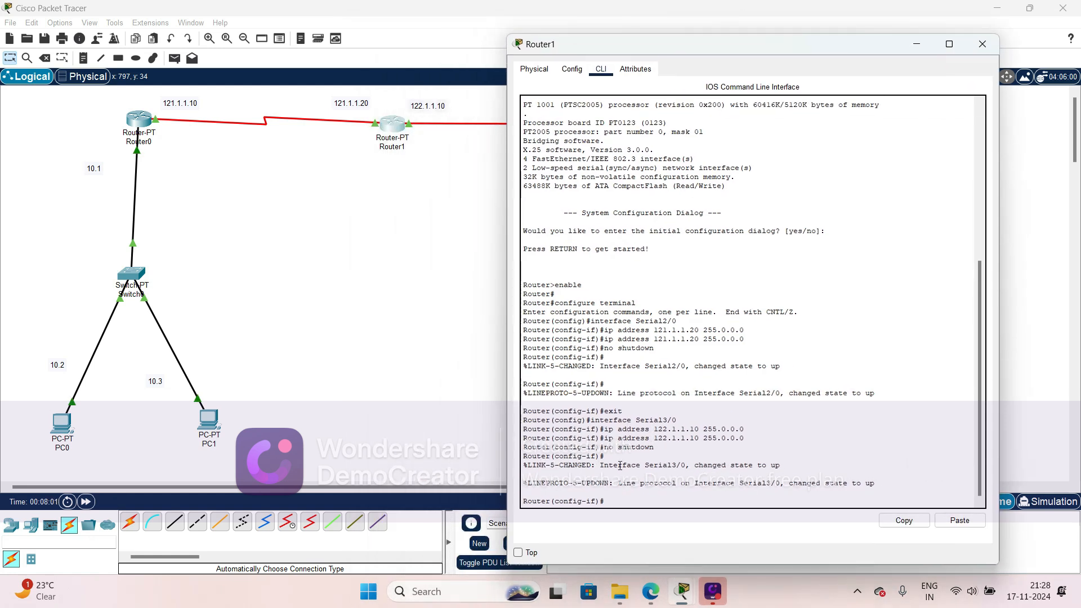
pyautogui.write('exit')
pyautogui.press('Return')
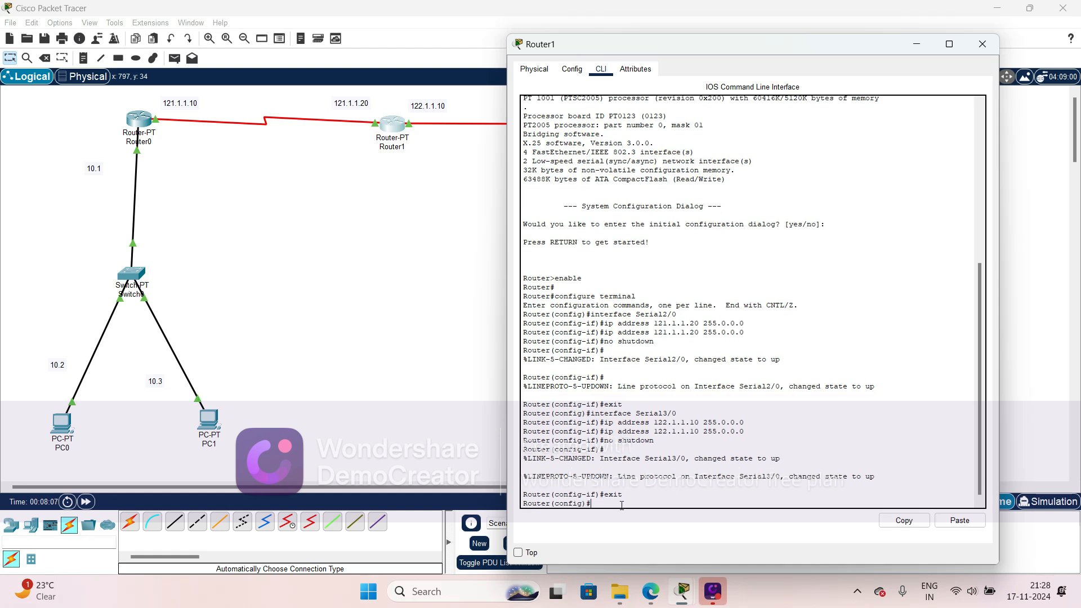
pyautogui.write('router')
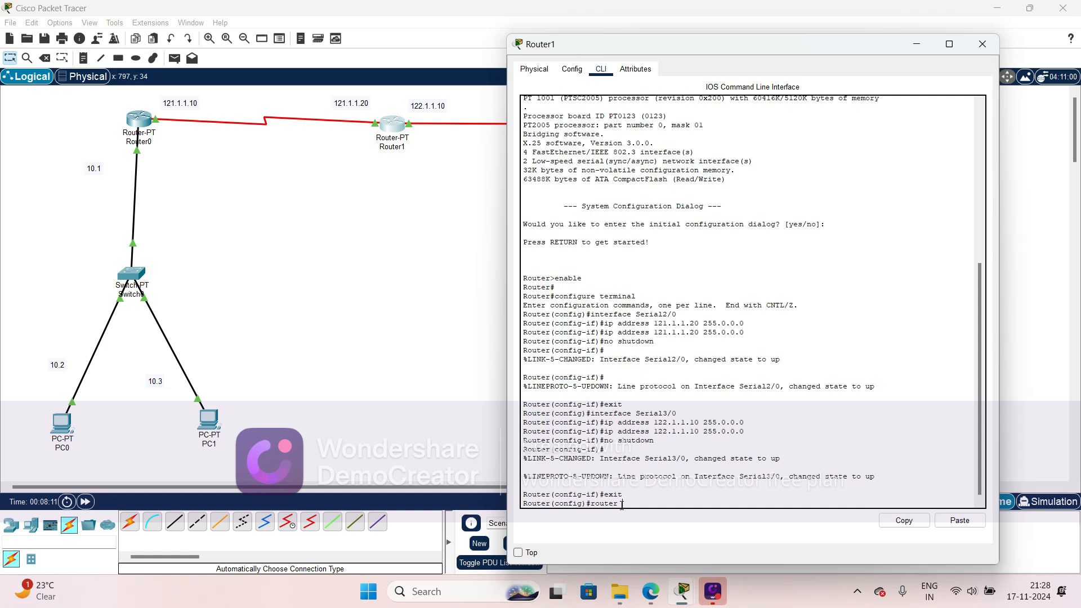
pyautogui.write(' rip')
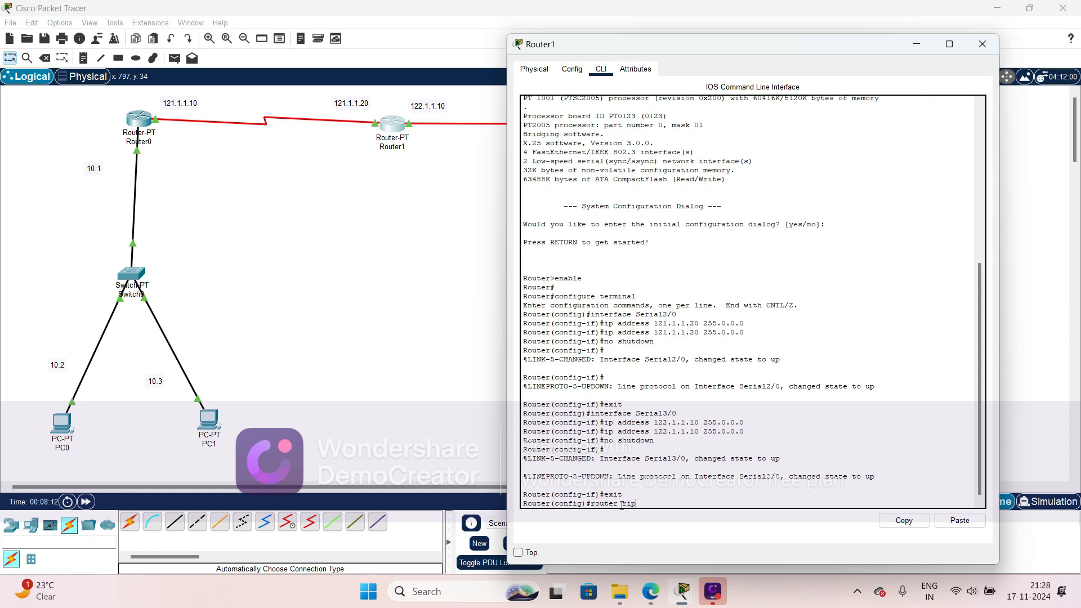
pyautogui.press('Return')
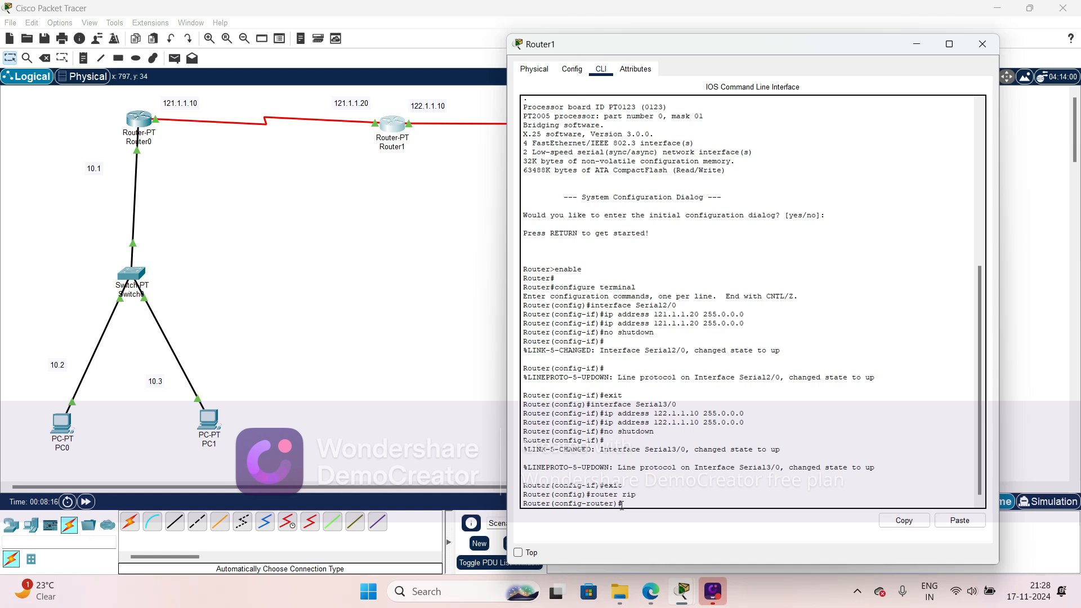
pyautogui.write('network')
pyautogui.write('121.1.1.0')
pyautogui.press('Return')
# Add network 122.1.1.0 to Router1's RIP configuration, exit RIP mode and return to the topology
pyautogui.write('n')
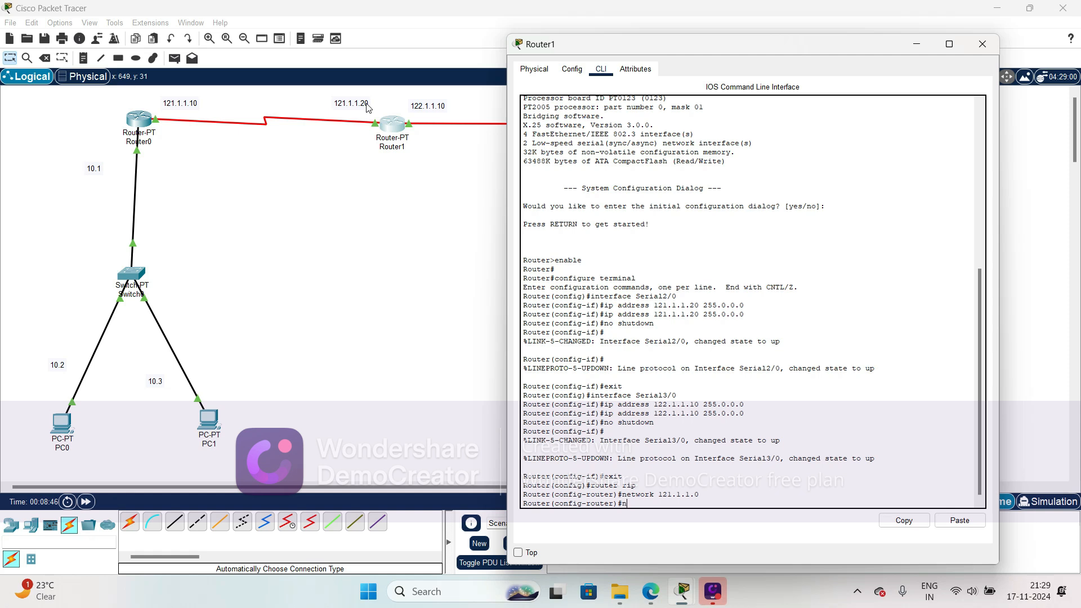
pyautogui.write('et')
pyautogui.press('Tab')
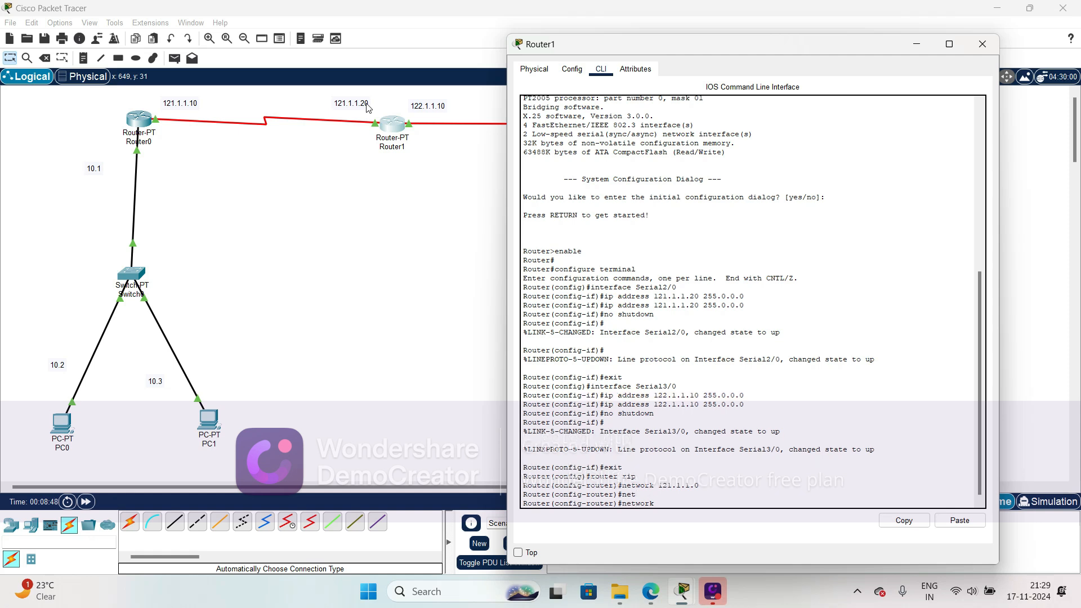
pyautogui.write('122.0')
pyautogui.press('BackSpace')
pyautogui.press('BackSpace')
pyautogui.write('1.1.0')
pyautogui.press('Return')
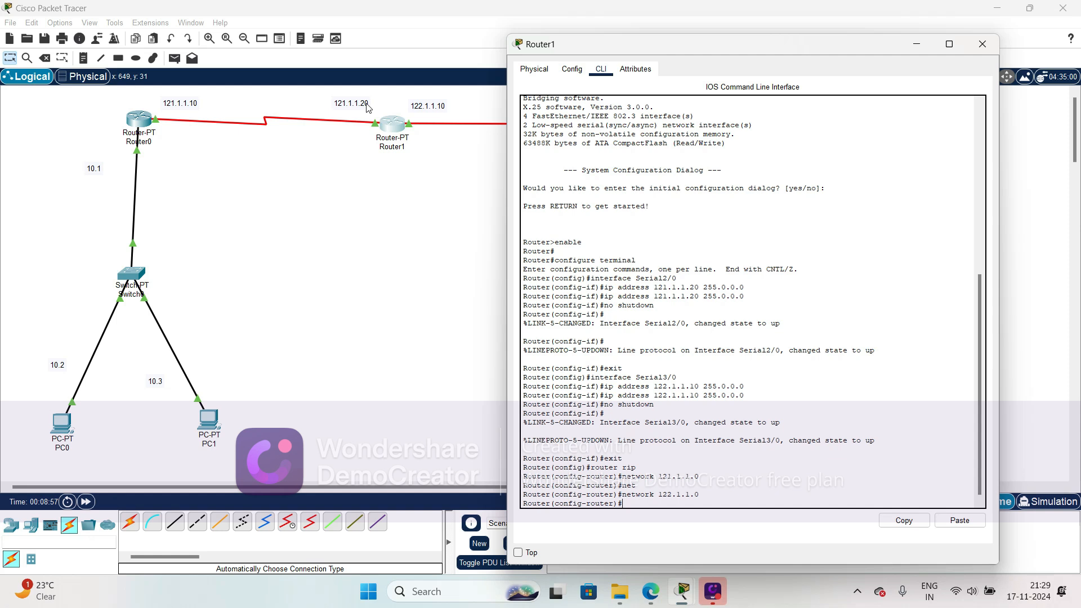
pyautogui.write('exi')
pyautogui.press('Tab')
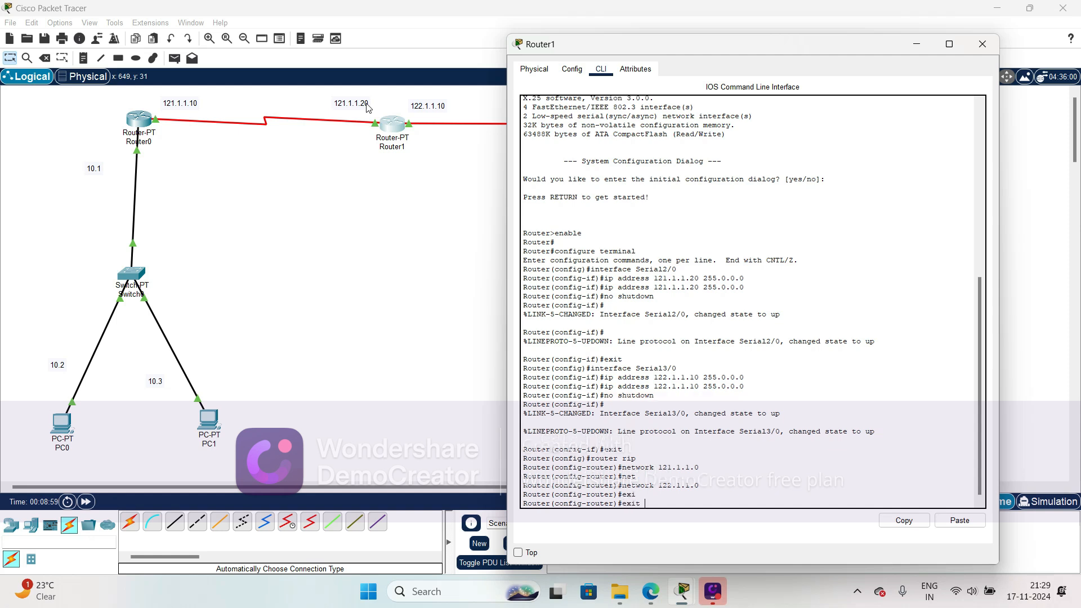
pyautogui.press('Return')
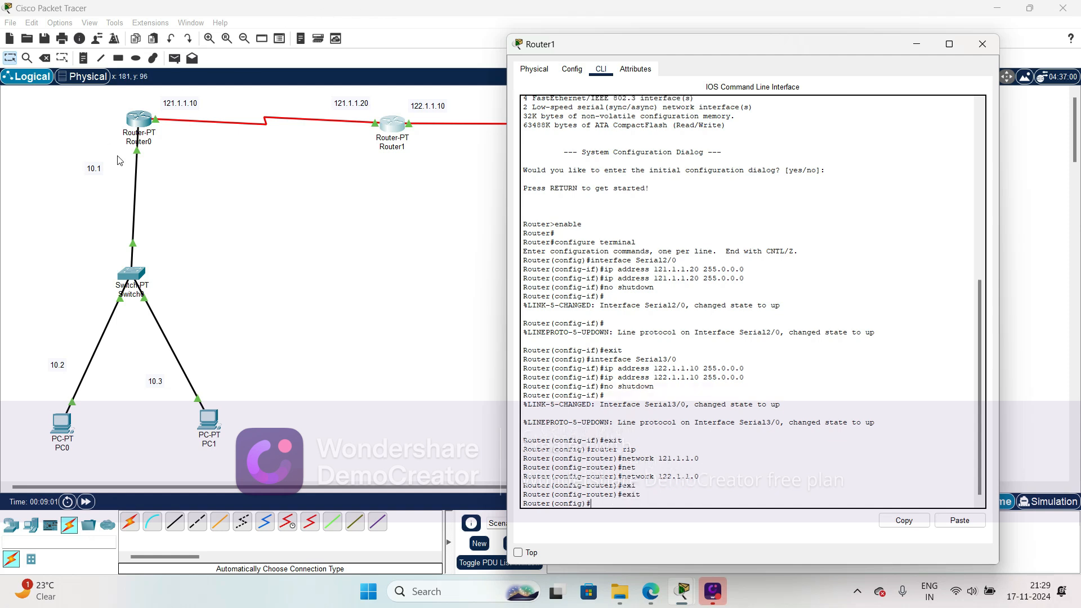
pyautogui.click(258, 164)
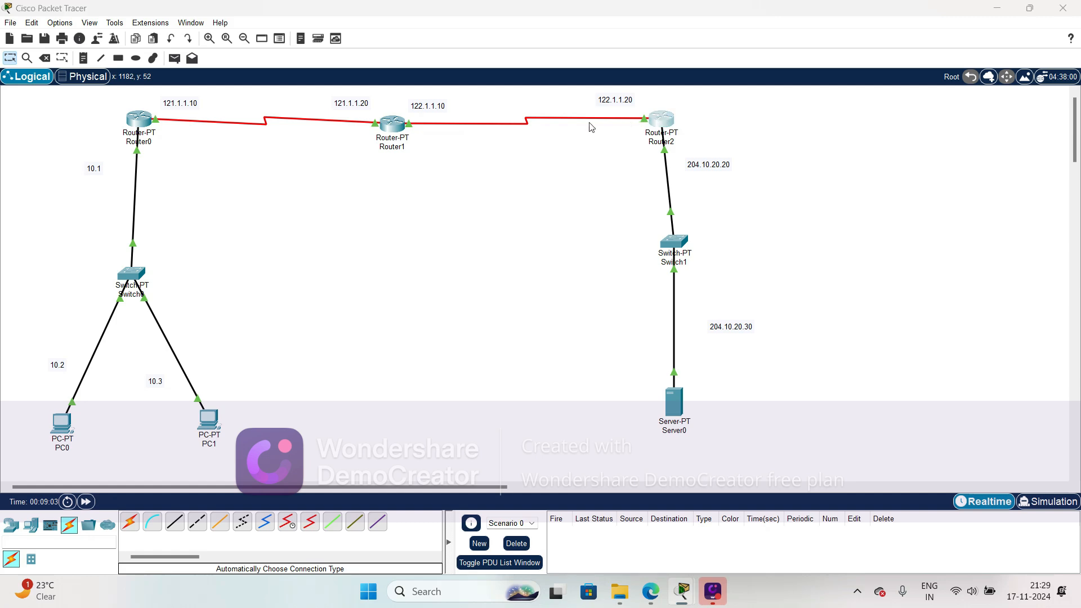
# In Router2's command line, exit interface configuration and enter RIP configuration with router rip
pyautogui.click(662, 119)
pyautogui.click(473, 110)
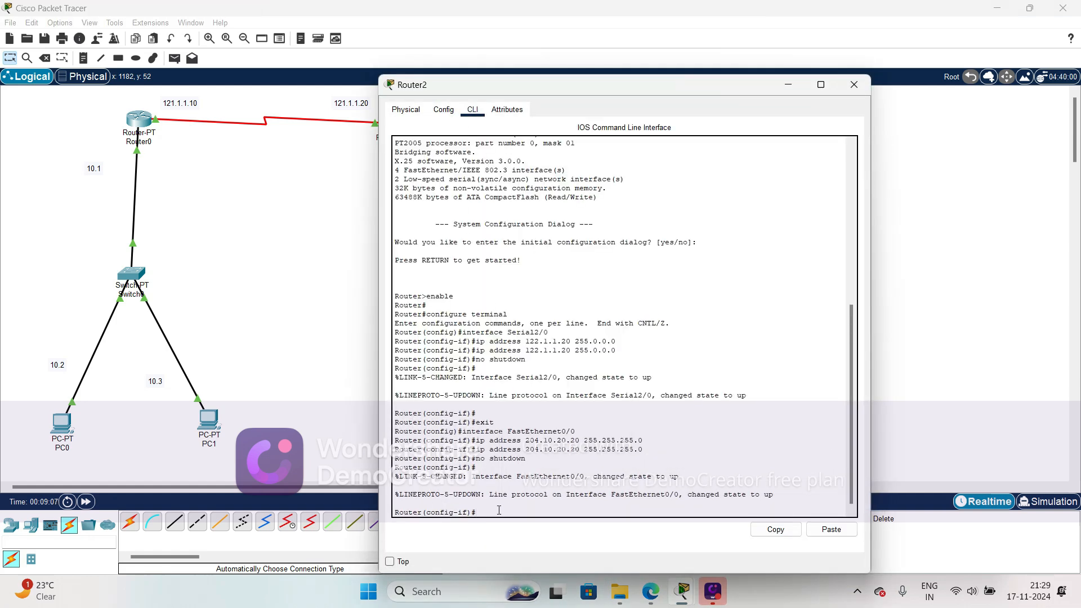
pyautogui.write('exi')
pyautogui.press('Tab')
pyautogui.press('Return')
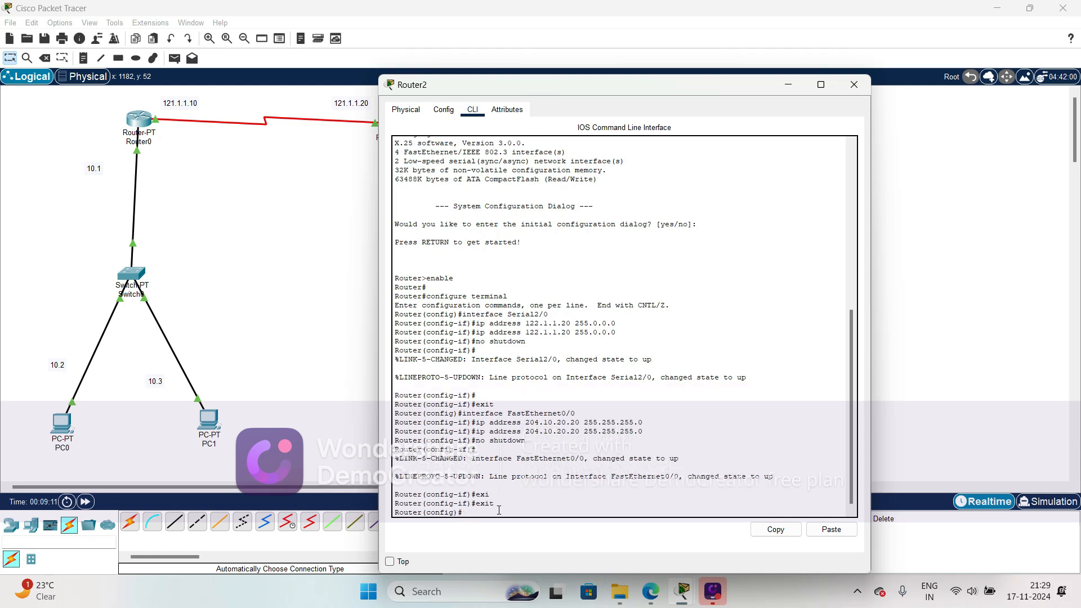
pyautogui.write('rou')
pyautogui.press('Tab')
pyautogui.write('rip')
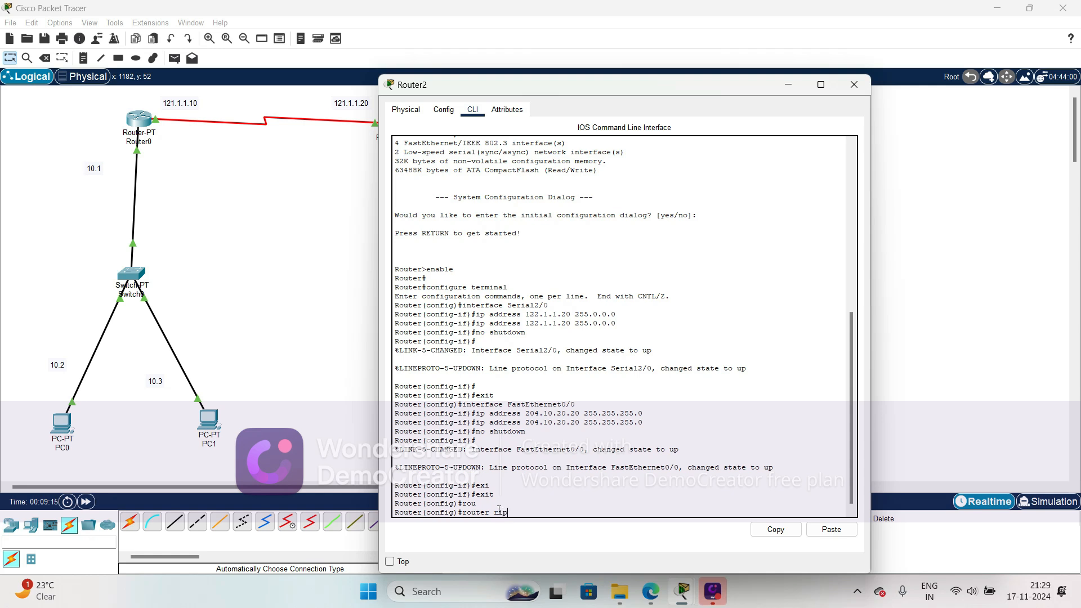
pyautogui.press('Return')
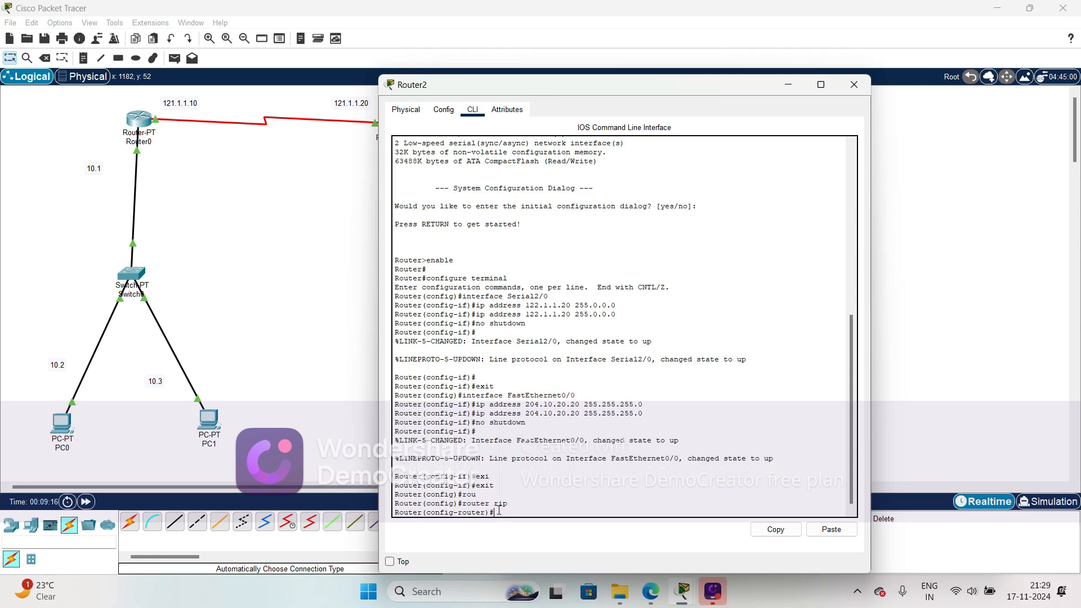
# Add network 122.1.1.0 to Router2's RIP configuration, moving the router window clear of the topology's address labels
pyautogui.write('netw')
pyautogui.press('Tab')
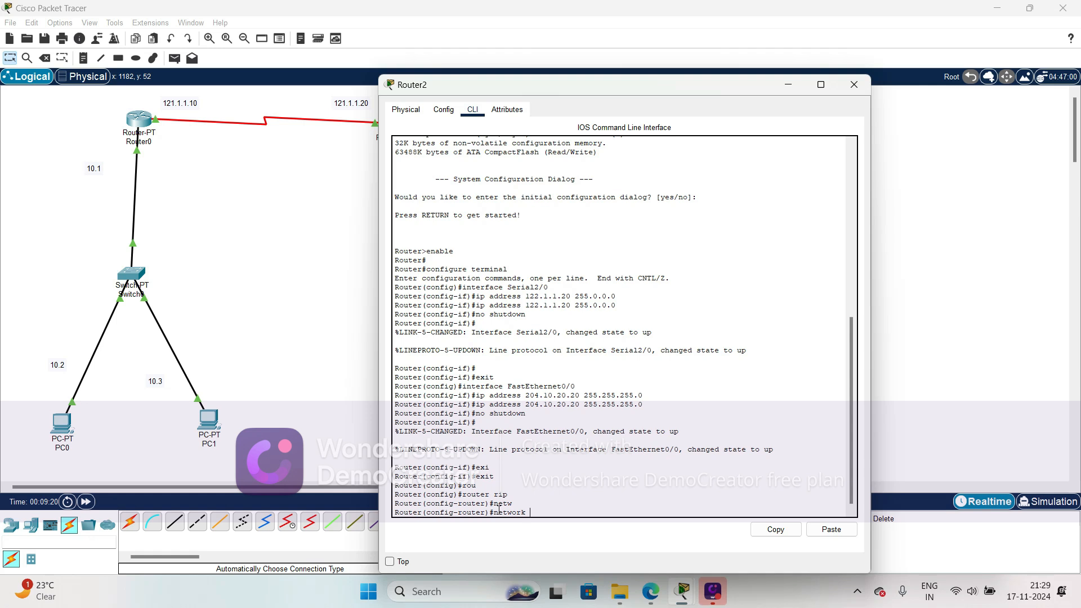
pyautogui.moveTo(497, 83); pyautogui.dragTo(181, 76)
pyautogui.write('122')
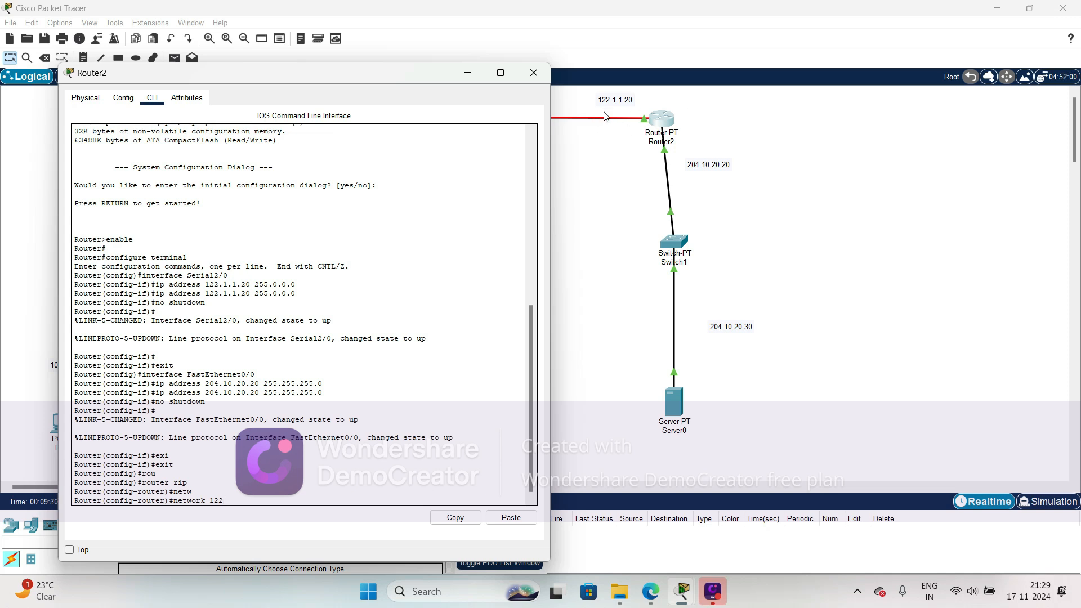
pyautogui.write('.1.1.0')
pyautogui.press('Return')
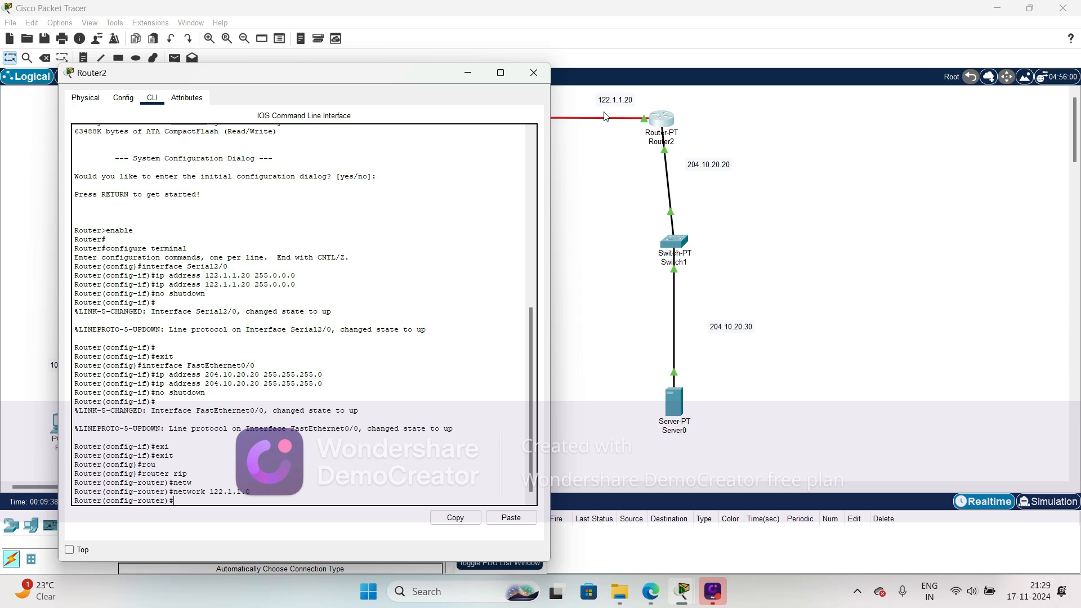
# Add network 204.10.20.0 to Router2's RIP configuration, exit RIP mode and close the router window
pyautogui.write('ney')
pyautogui.press('Tab')
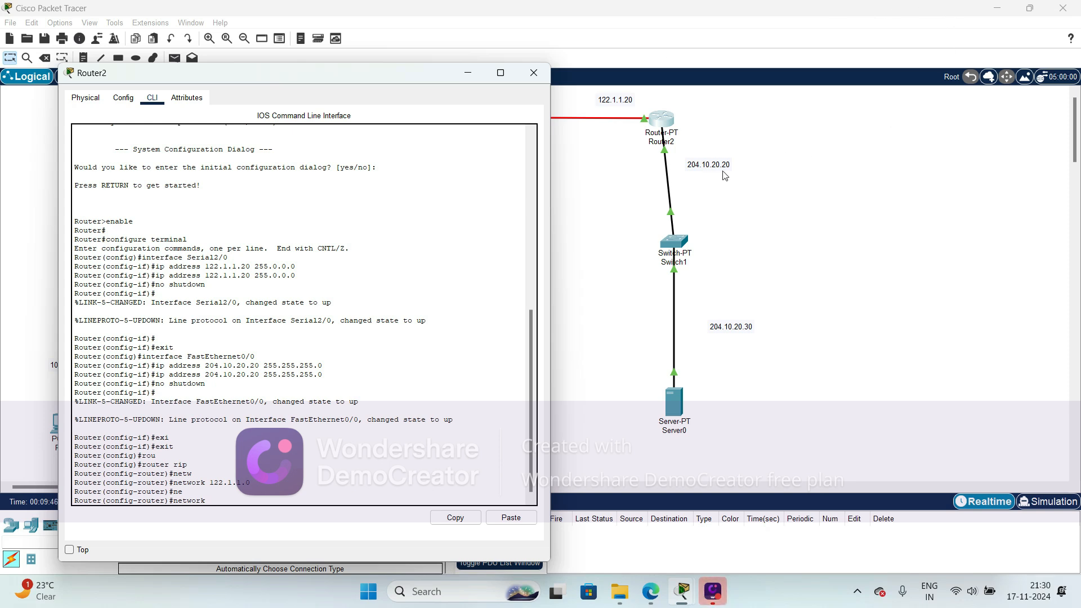
pyautogui.write('204.10.20.0')
pyautogui.press('Return')
pyautogui.write('ex')
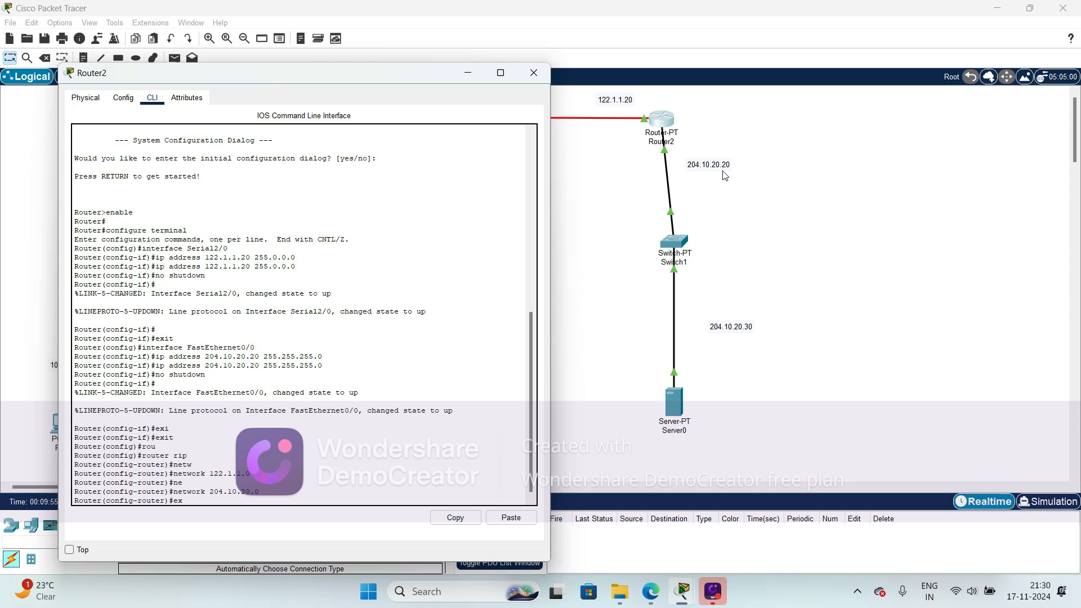
pyautogui.press('Return')
pyautogui.write('exit')
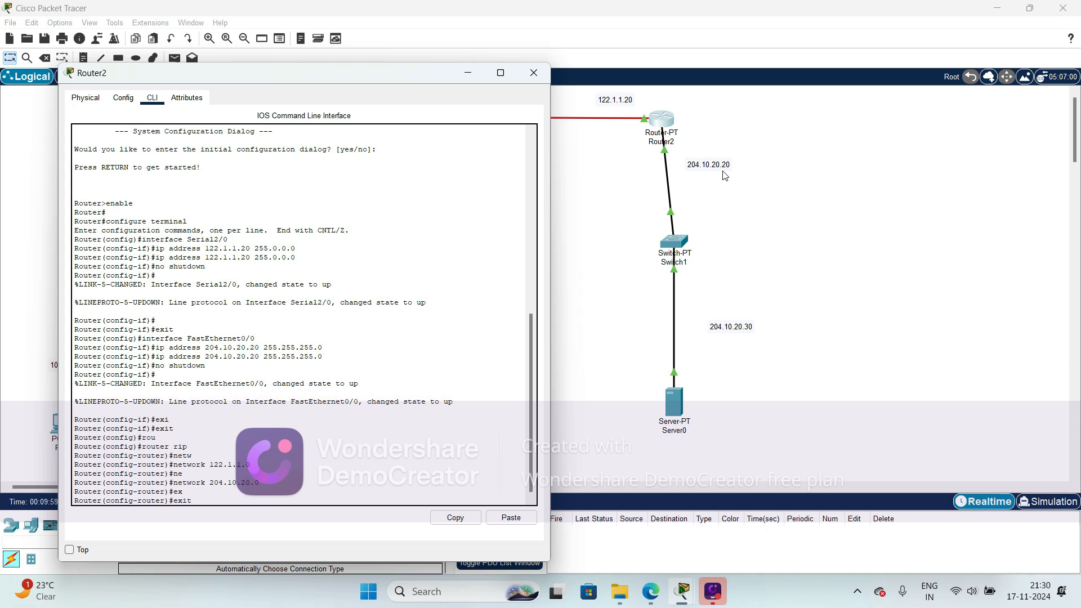
pyautogui.press('Return')
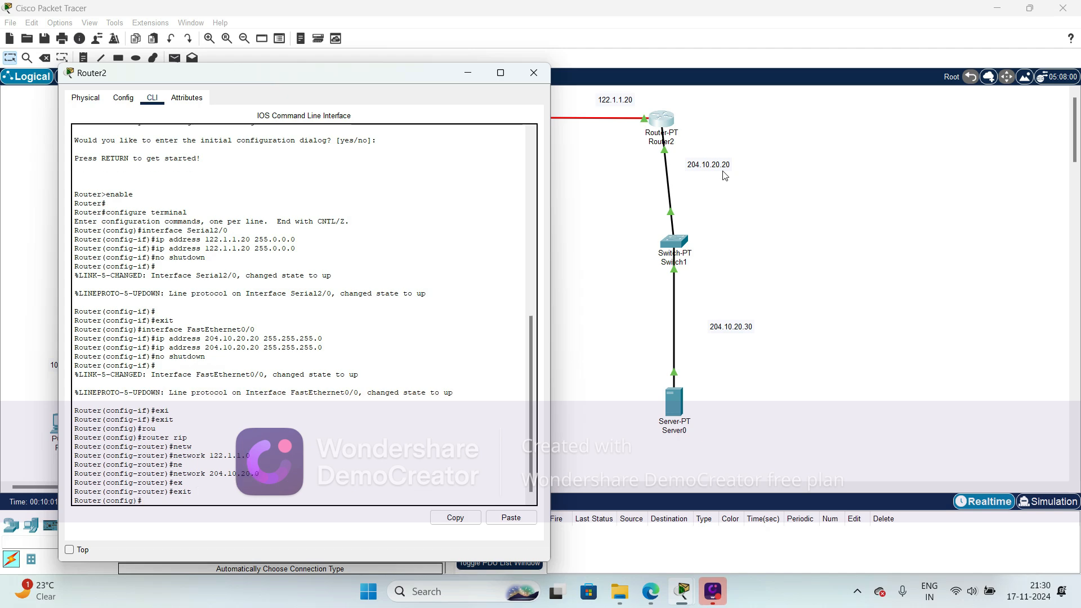
pyautogui.click(534, 73)
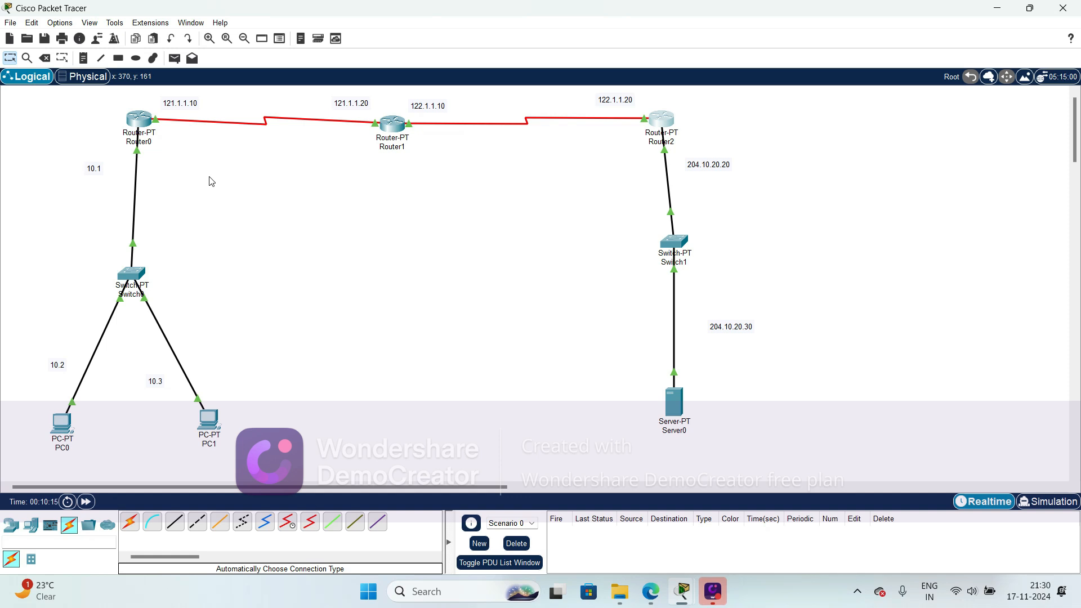
# In PC0's IP configuration, set the static IPv4 address to 10.0.0.2 with subnet mask 255.0.0.0
pyautogui.click(63, 429)
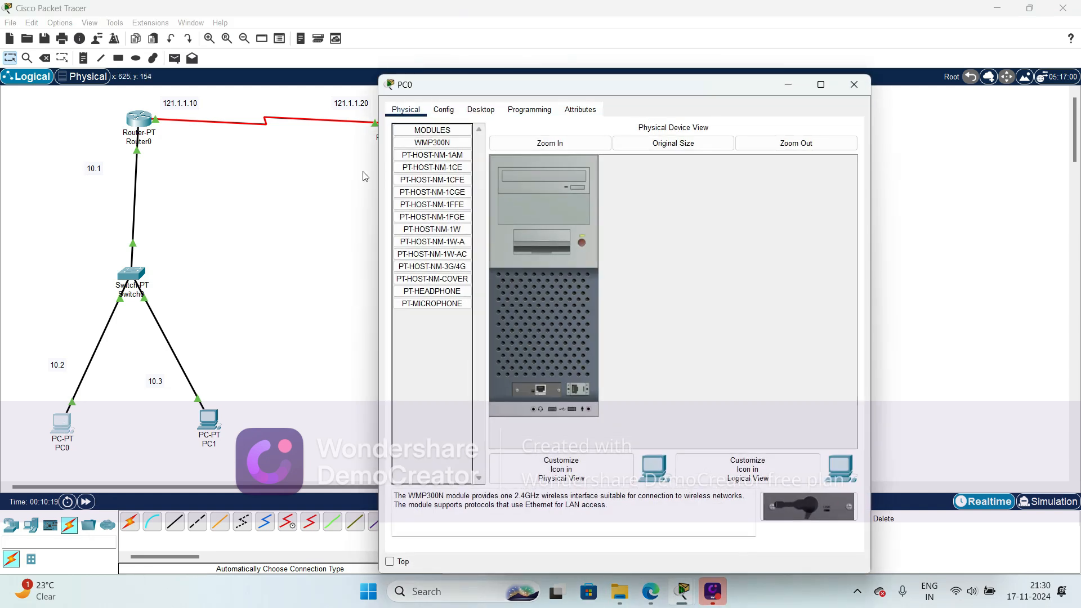
pyautogui.moveTo(466, 86); pyautogui.dragTo(578, 62)
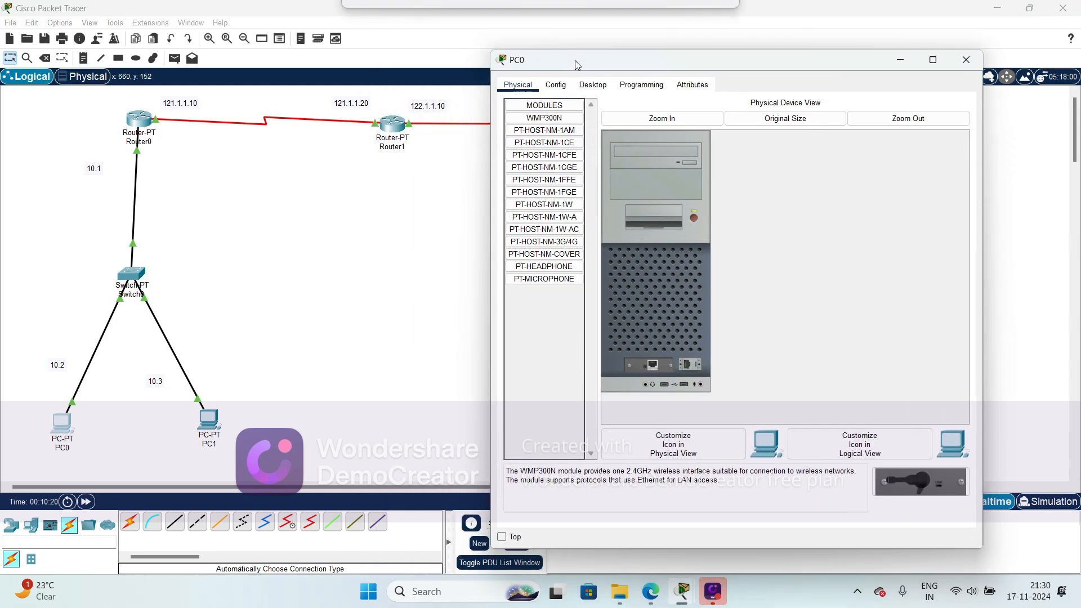
pyautogui.click(591, 85)
pyautogui.click(572, 134)
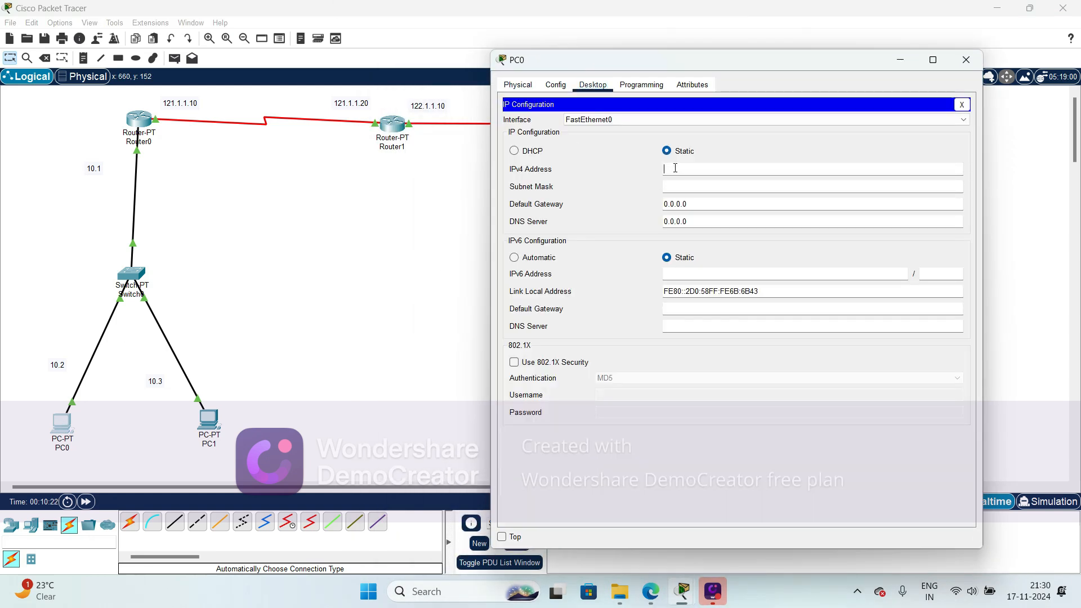
pyautogui.write('10.0.0.2')
pyautogui.click(679, 187)
# Set PC0's default gateway to 10.0.0.1 and close the PC window
pyautogui.press('BackSpace')
pyautogui.press('BackSpace')
pyautogui.press('BackSpace')
pyautogui.press('BackSpace')
pyautogui.press('BackSpace')
pyautogui.press('BackSpace')
pyautogui.press('BackSpace')
pyautogui.write('10.0.0.1')
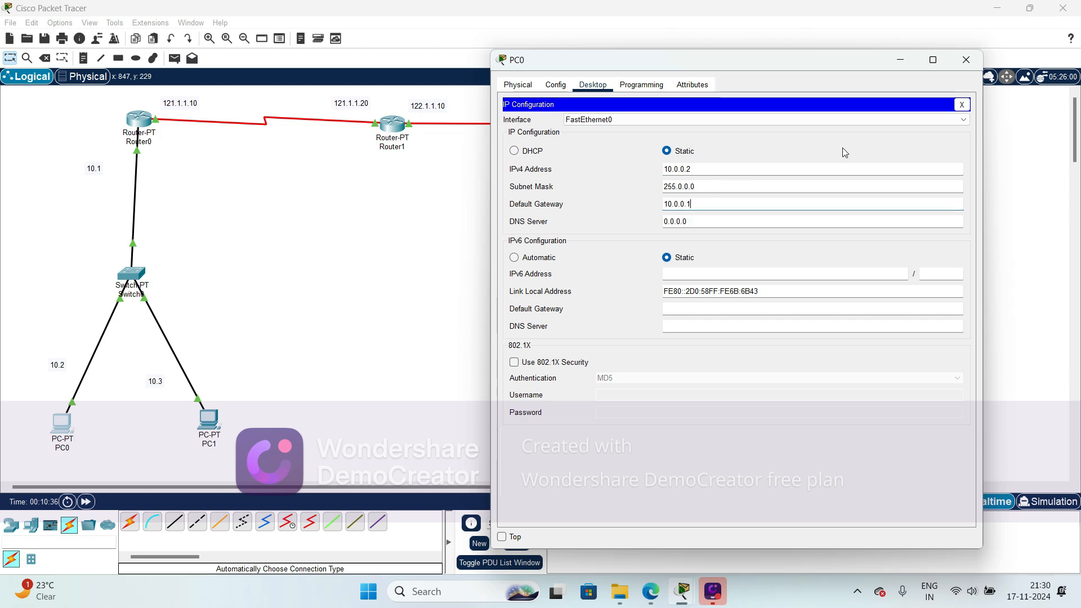
pyautogui.click(966, 60)
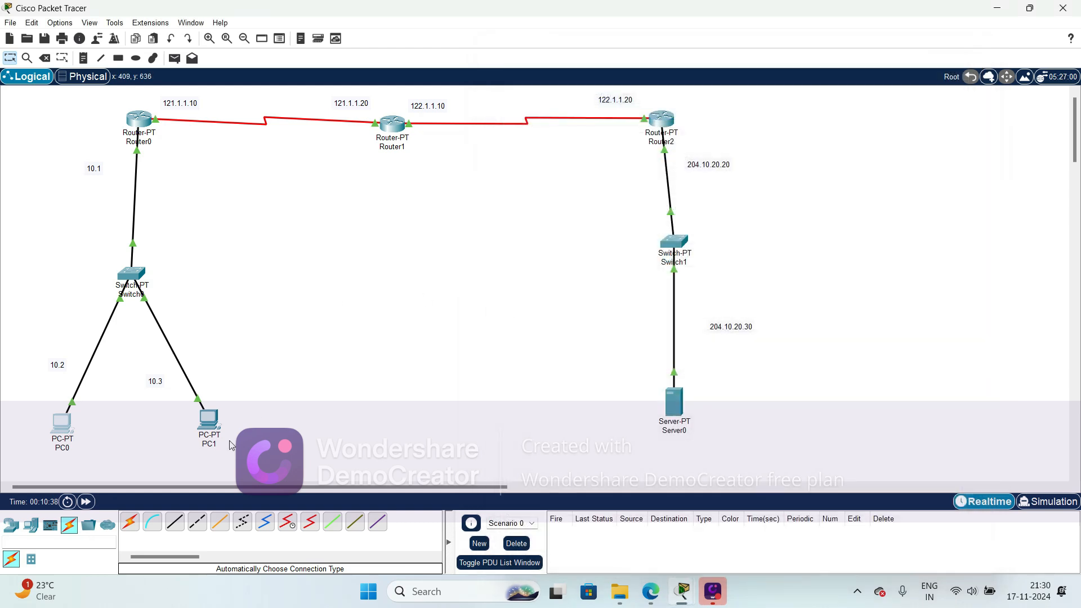
# In PC1's IP configuration, set the static IPv4 address to 10.0.0.3 and fill in the default subnet mask
pyautogui.click(208, 419)
pyautogui.click(484, 117)
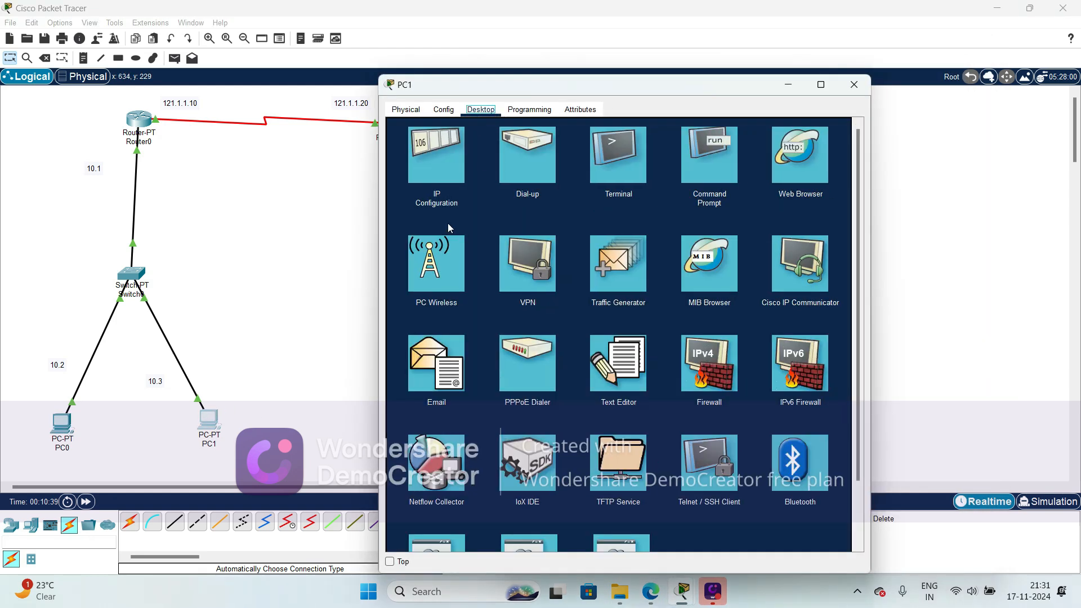
pyautogui.click(432, 178)
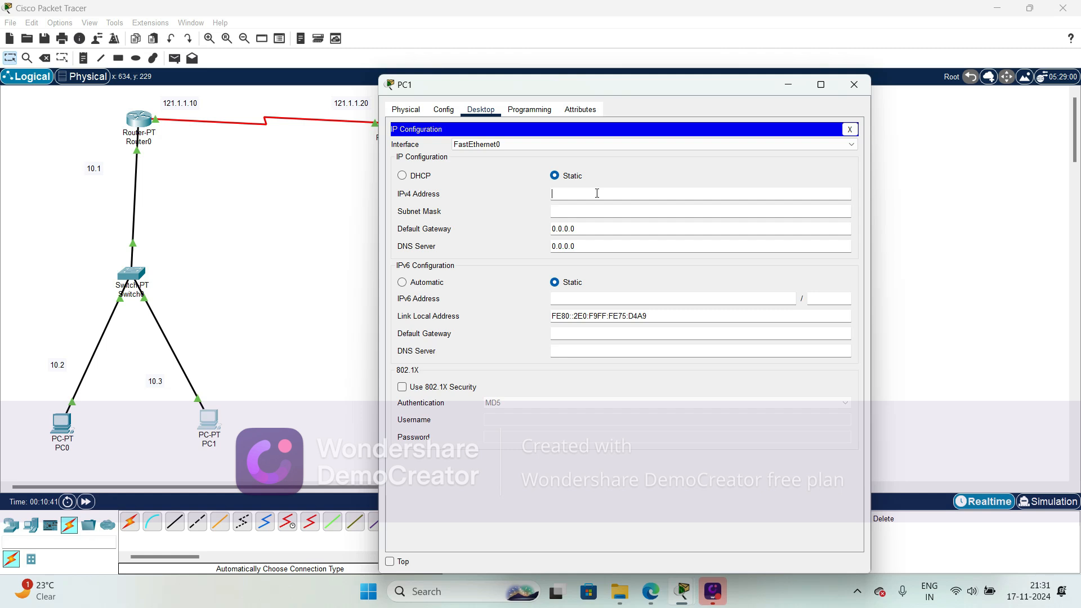
pyautogui.write('10.0.0.3')
pyautogui.click(569, 207)
# Replace PC1's default gateway with Router0's LAN address and close the PC window
pyautogui.click(578, 226)
pyautogui.press('BackSpace')
pyautogui.press('BackSpace')
pyautogui.press('BackSpace')
pyautogui.press('BackSpace')
pyautogui.press('BackSpace')
pyautogui.press('BackSpace')
pyautogui.press('BackSpace')
pyautogui.write('10.0.0.')
pyautogui.click(854, 85)
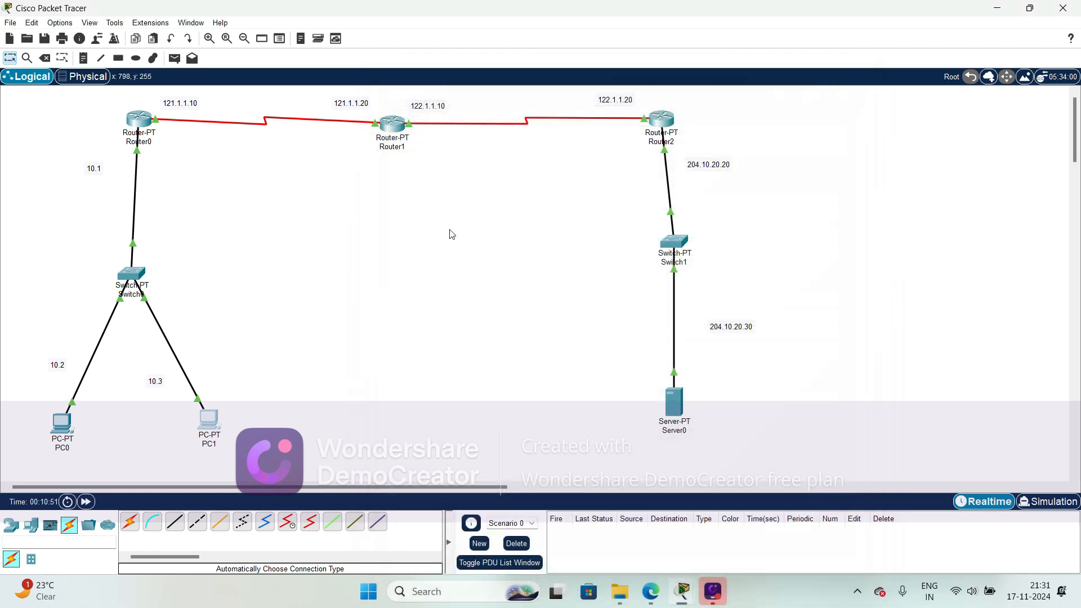
# In Server0's IP configuration, set the static IPv4 address to 204.10.20.30 with subnet mask 255.255.255.0
pyautogui.click(663, 388)
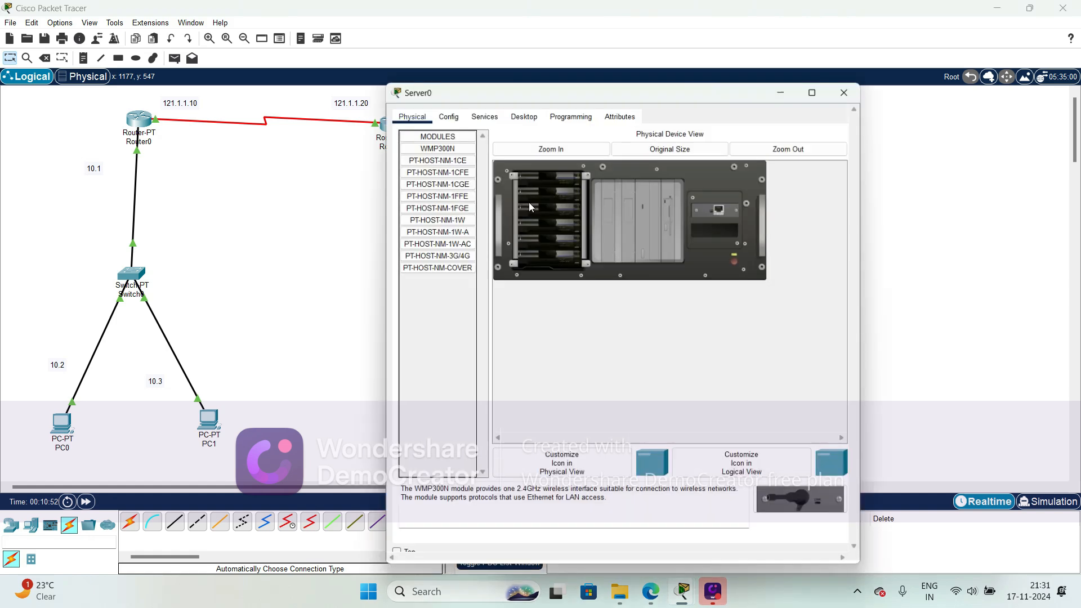
pyautogui.click(522, 109)
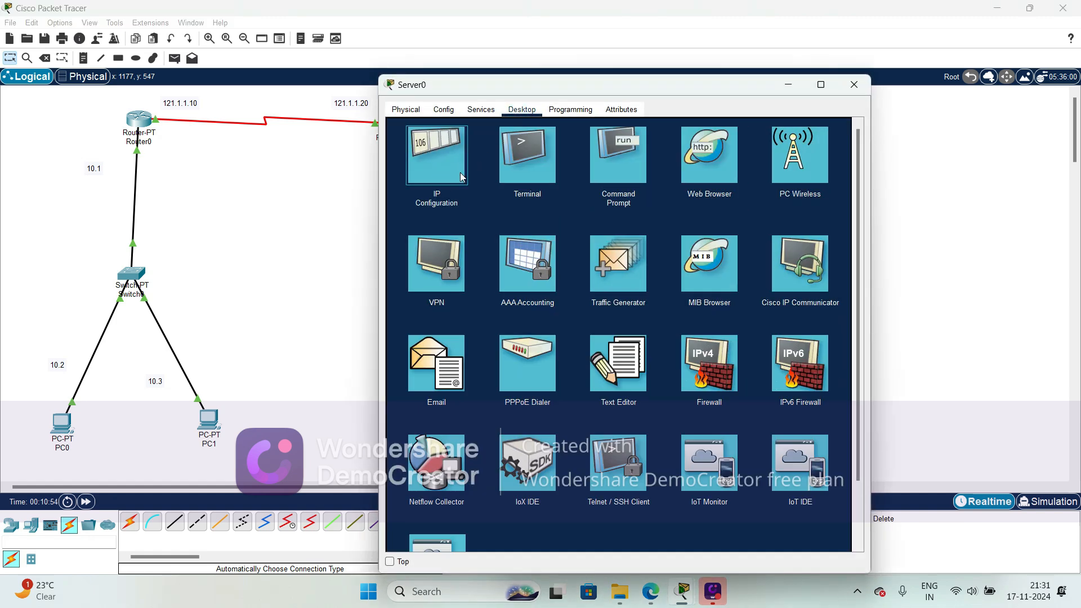
pyautogui.click(461, 173)
pyautogui.moveTo(538, 84); pyautogui.dragTo(335, 68)
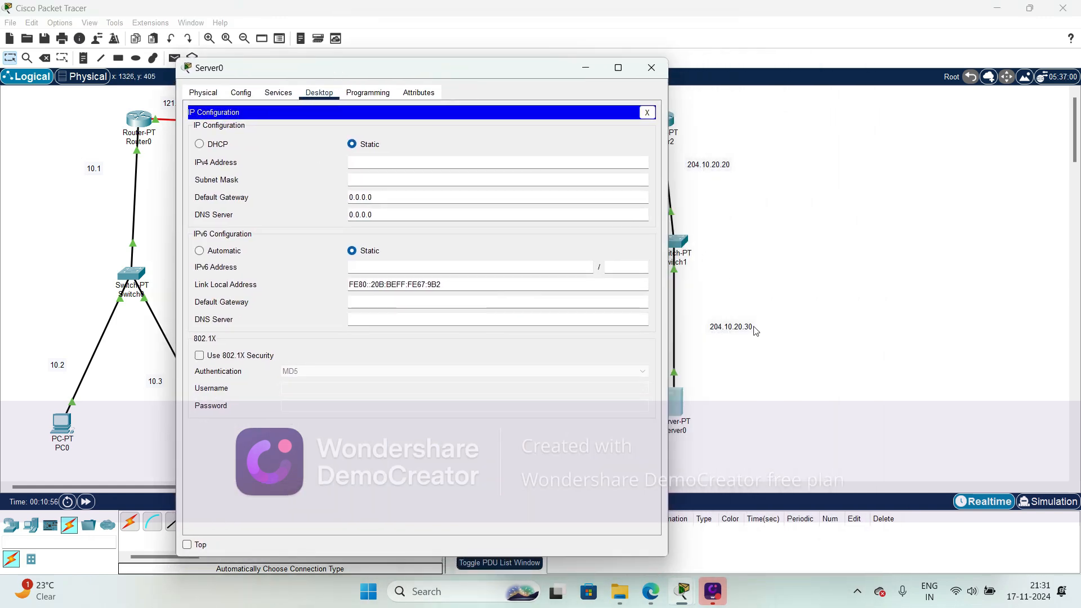
pyautogui.click(392, 161)
pyautogui.write('204')
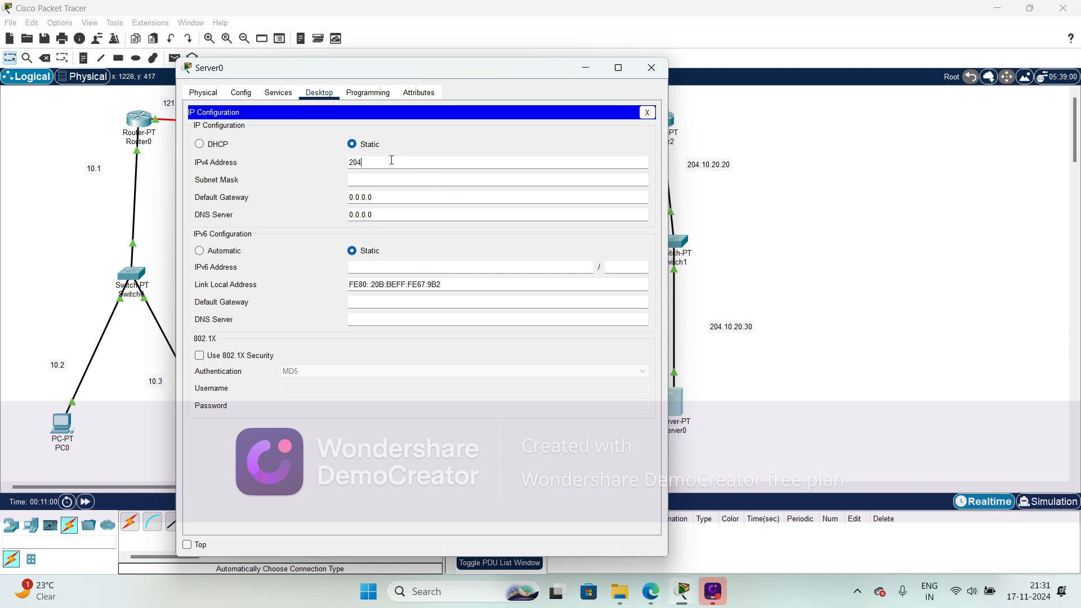
pyautogui.write('.10.20.30')
pyautogui.click(388, 180)
# Set Server0's default gateway to 204.10.20.20 and close the server window
pyautogui.click(394, 202)
pyautogui.press('BackSpace')
pyautogui.press('BackSpace')
pyautogui.press('BackSpace')
pyautogui.press('BackSpace')
pyautogui.press('BackSpace')
pyautogui.press('BackSpace')
pyautogui.press('BackSpace')
pyautogui.write('204.10.20.20')
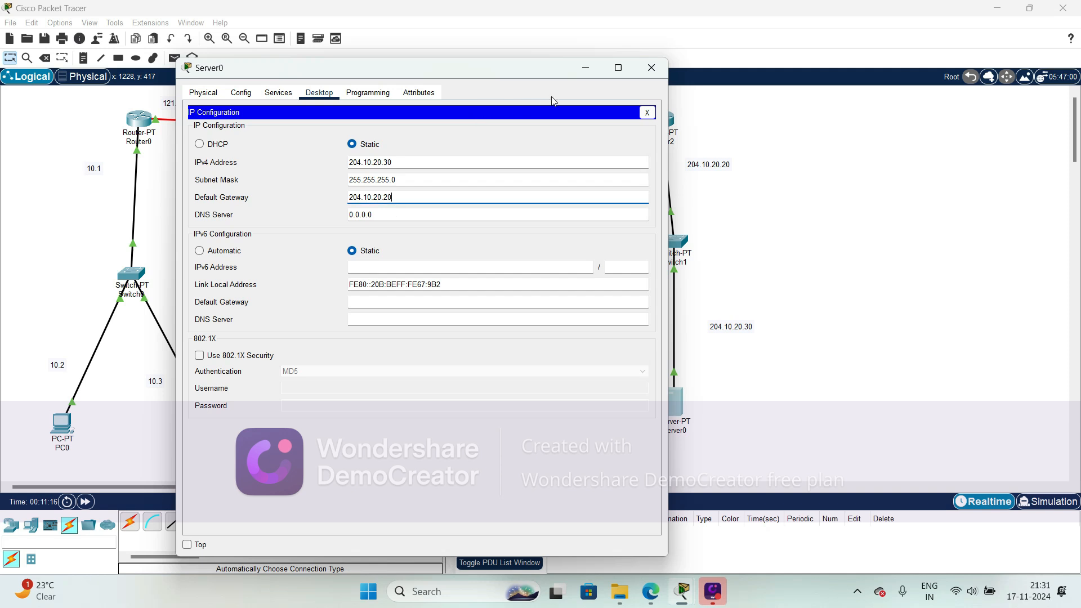
pyautogui.click(648, 69)
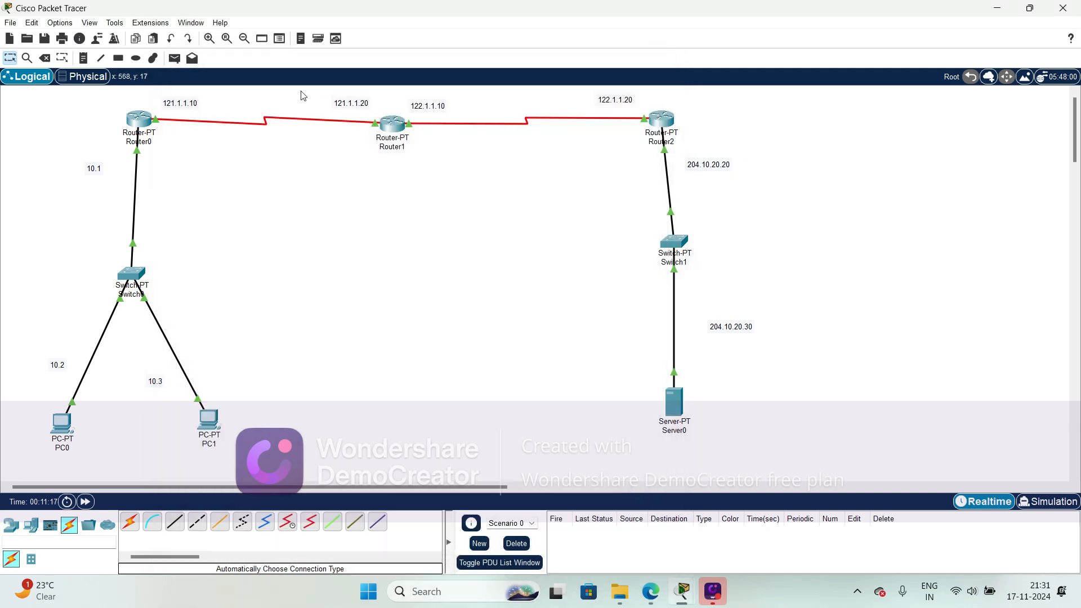
# Test connectivity by sending a simple PDU from PC0 to Server0 and another from PC1 to Server0
pyautogui.click(175, 58)
pyautogui.click(61, 423)
pyautogui.click(673, 404)
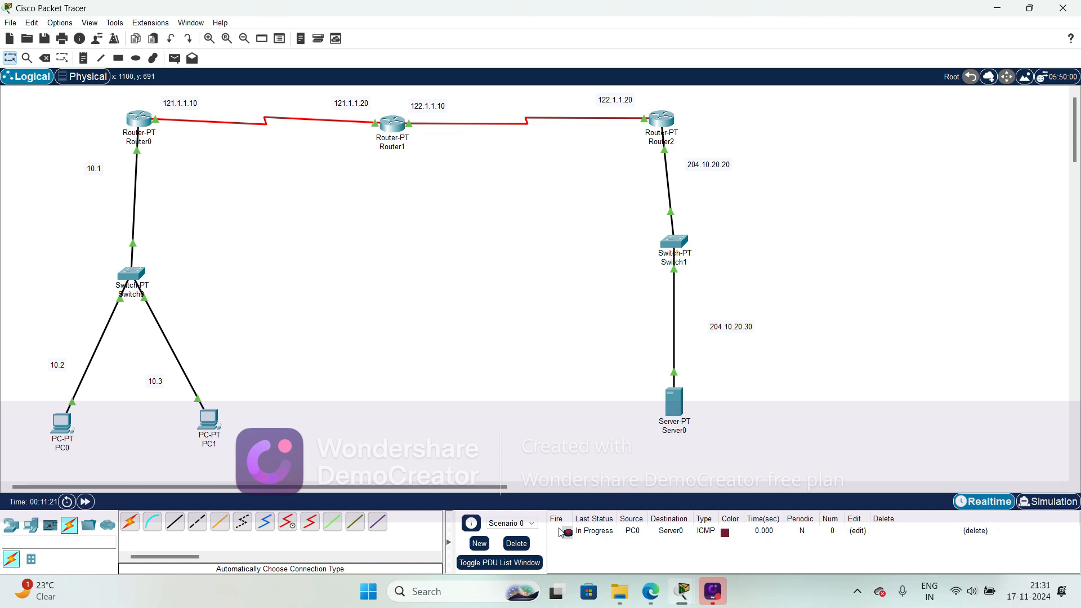
pyautogui.doubleClick(567, 533)
pyautogui.click(174, 58)
pyautogui.click(208, 419)
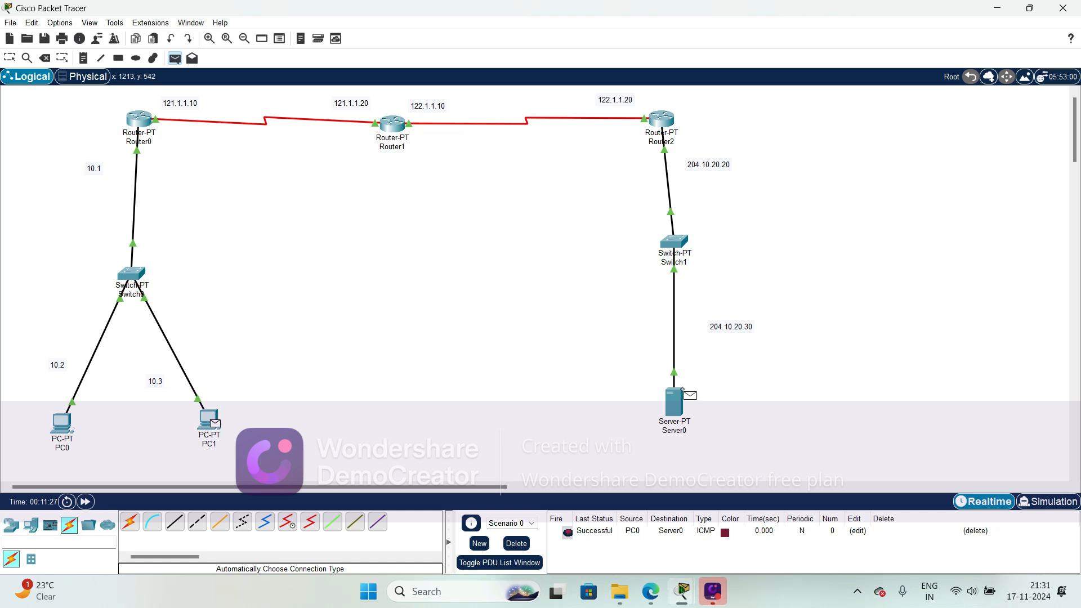
pyautogui.click(674, 401)
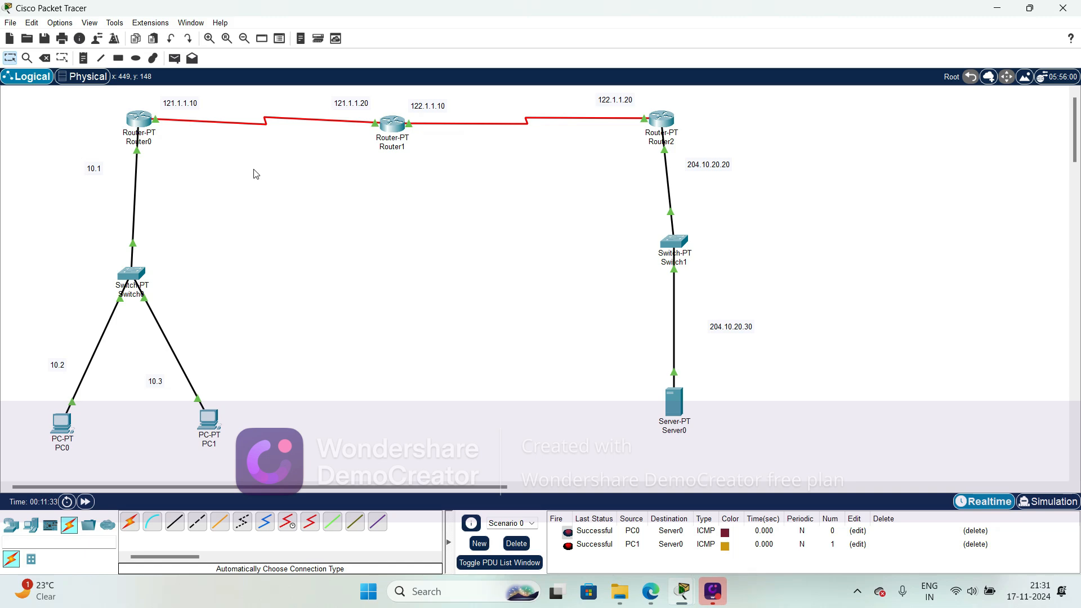
# Open Router0's command line and leave global configuration mode for the privileged prompt
pyautogui.click(136, 123)
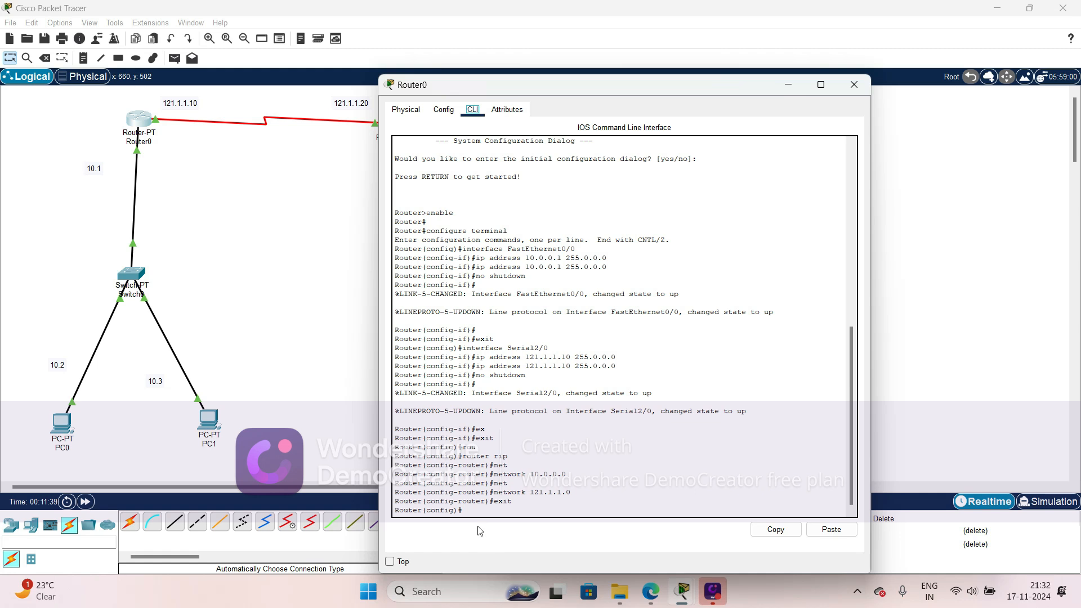
pyautogui.click(475, 513)
pyautogui.hotkey('ctrl', 'z')
pyautogui.press('Return')
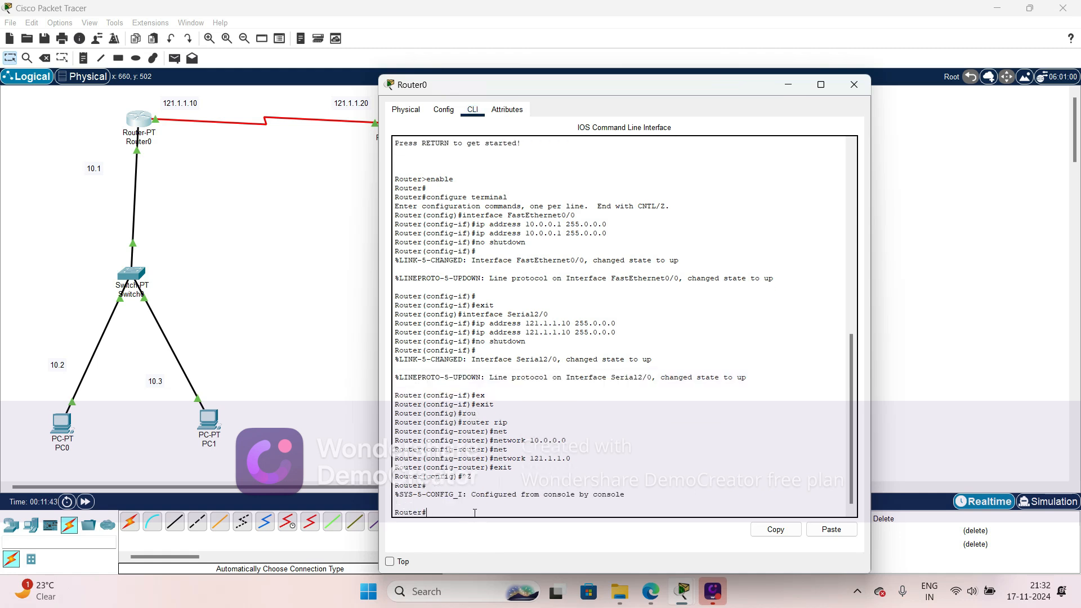
# Show Router0's NAT translation table with sh ip nat translations
pyautogui.write('sh ip')
pyautogui.press('BackSpace')
pyautogui.press('BackSpace')
pyautogui.write('nat')
pyautogui.press('Tab')
pyautogui.write('tr')
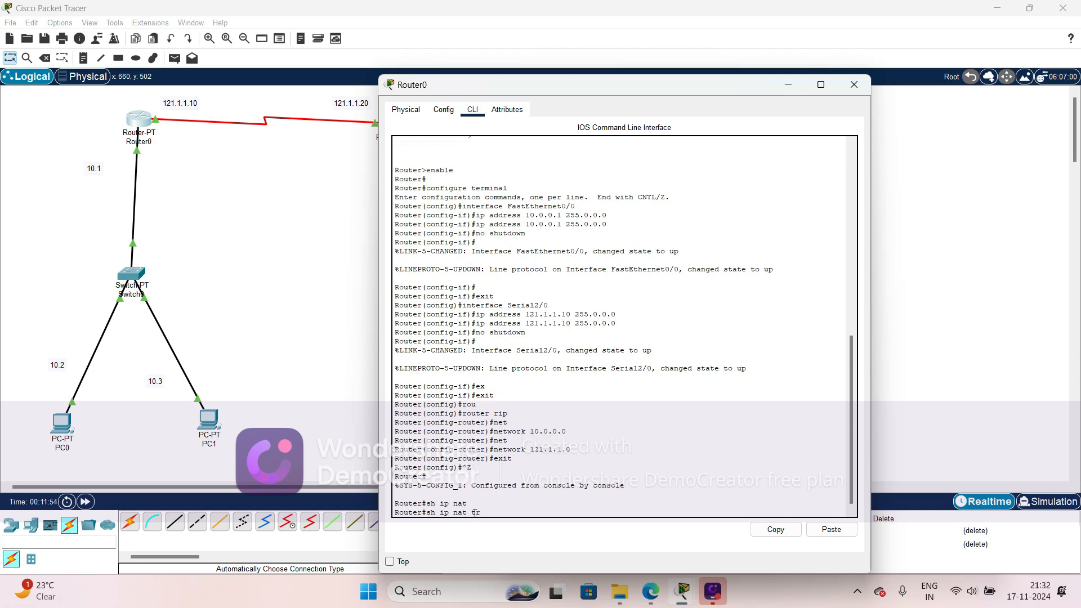
pyautogui.press('Tab')
pyautogui.press('Return')
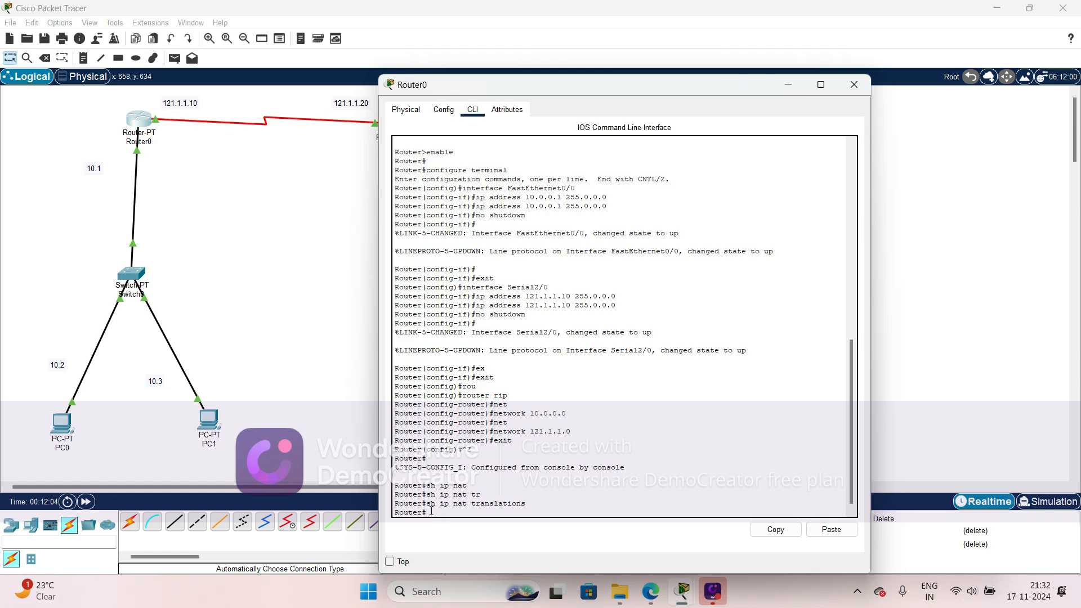
# Reopen Router0's command line and enter global configuration mode from the terminal with the configure command
pyautogui.click(246, 287)
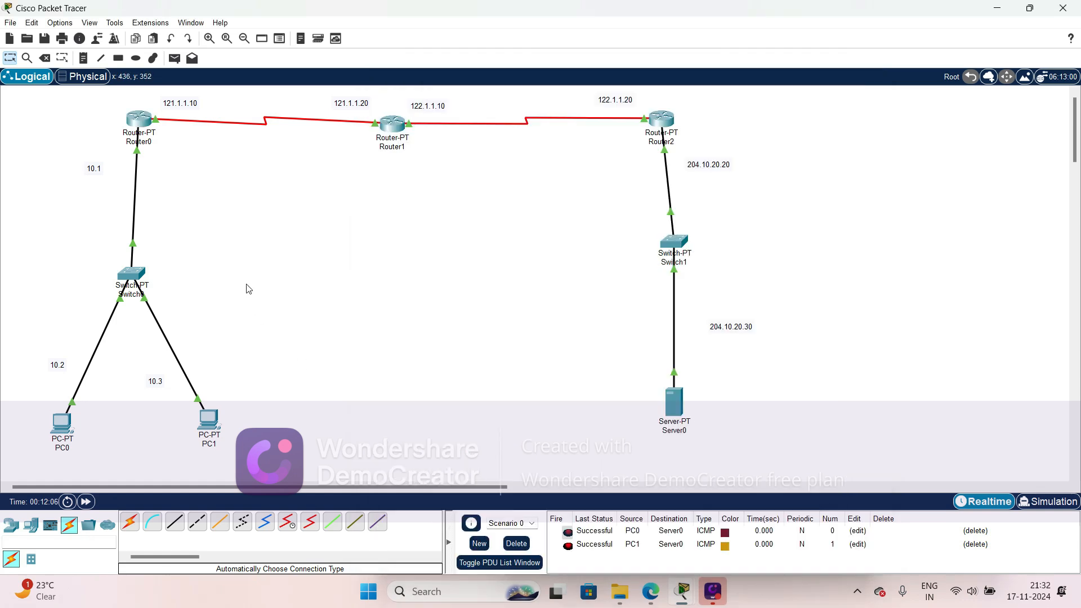
pyautogui.click(138, 117)
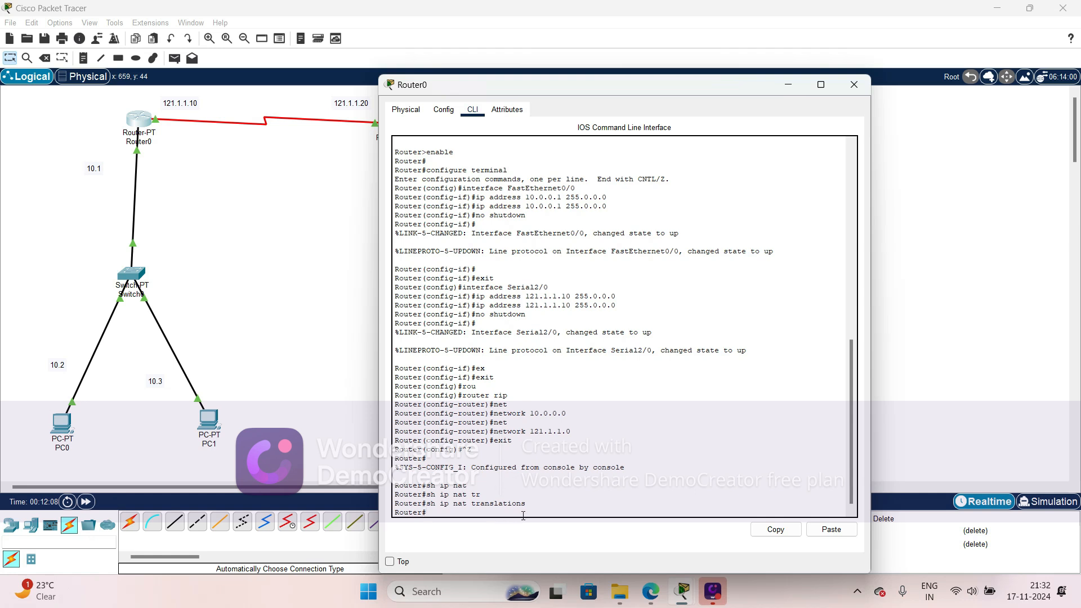
pyautogui.press('Return')
pyautogui.press('Return')
pyautogui.press('Return')
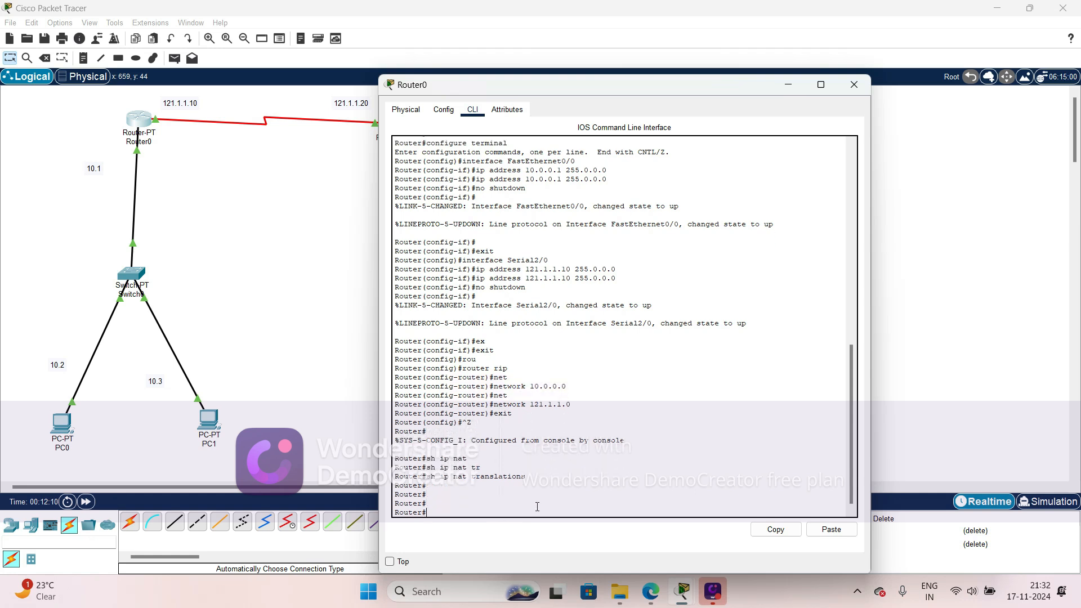
pyautogui.write('con')
pyautogui.press('Tab')
pyautogui.write('f')
pyautogui.press('Tab')
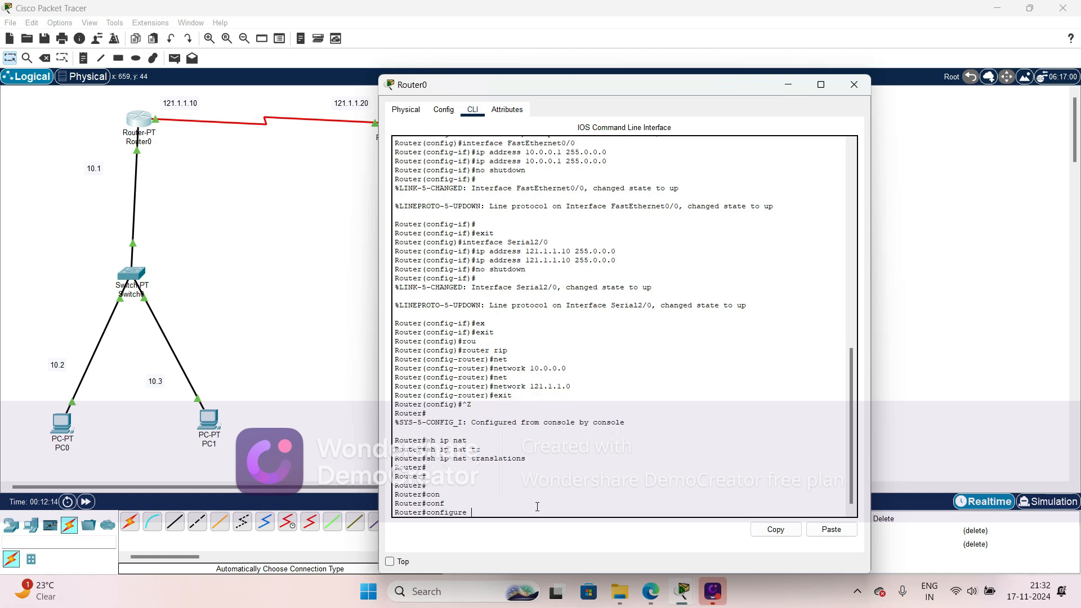
pyautogui.press('Return')
pyautogui.press('Return')
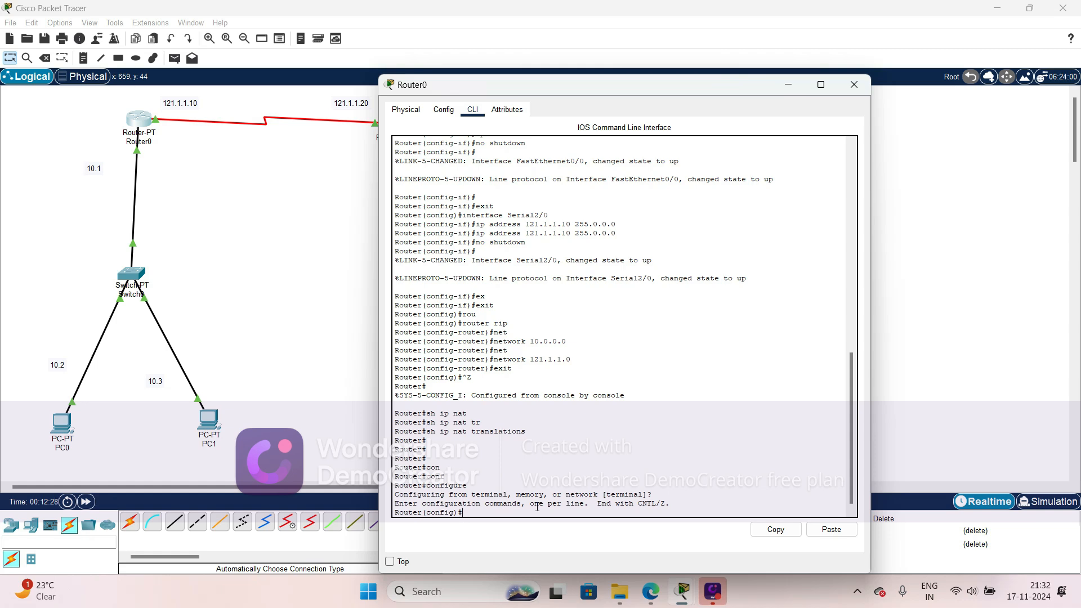
# Close Router0's window and place the notes "121.1.1.1 121.1.1.4" and "pool" beside Router0 in the workspace
pyautogui.click(854, 89)
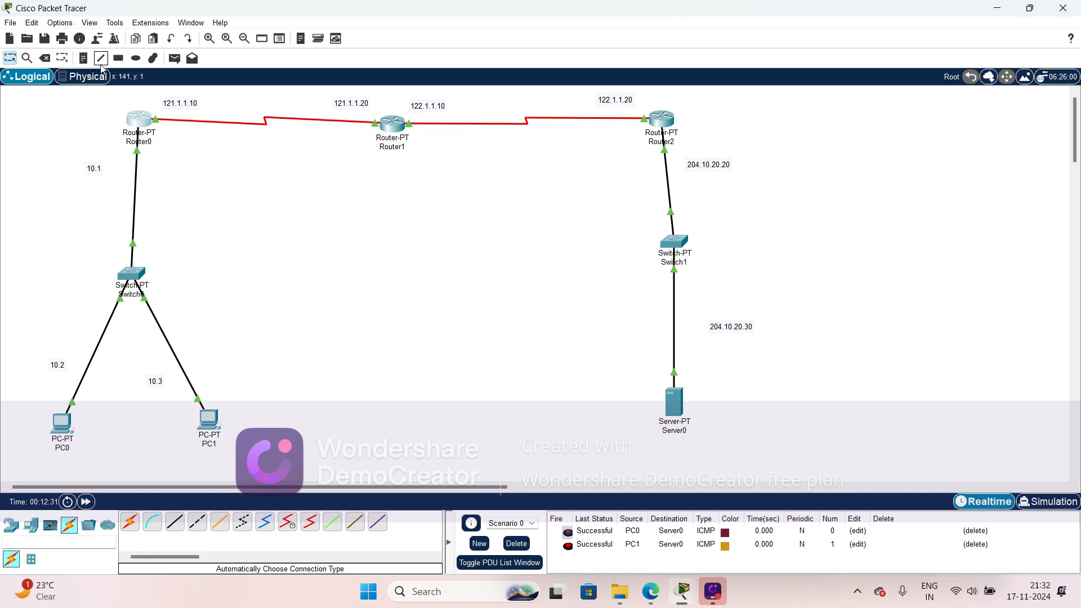
pyautogui.click(83, 58)
pyautogui.click(12, 100)
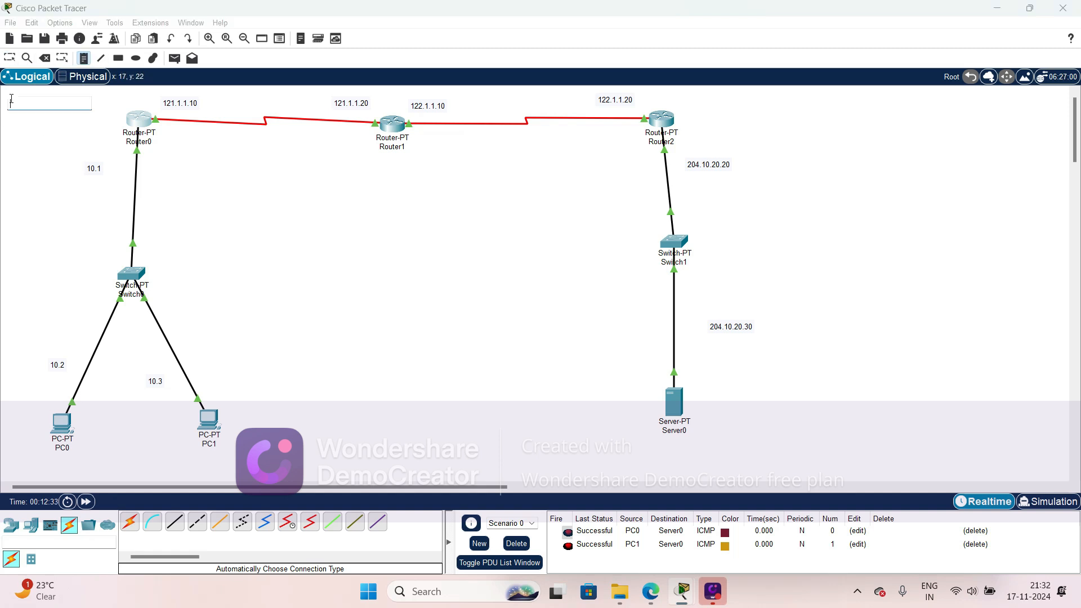
pyautogui.write('121.1.1.1    121.1.1.4')
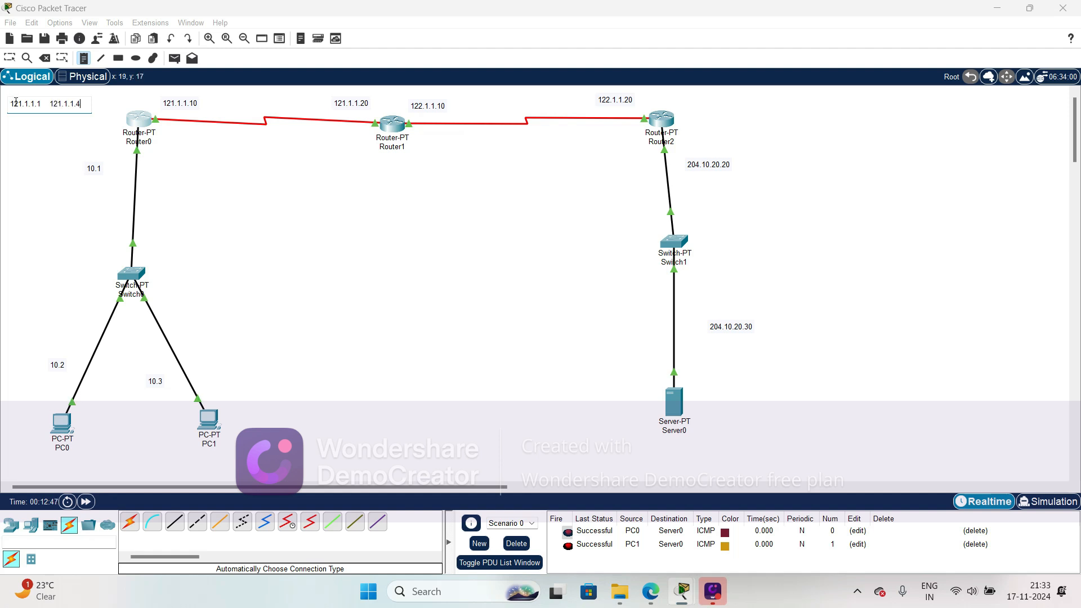
pyautogui.click(34, 142)
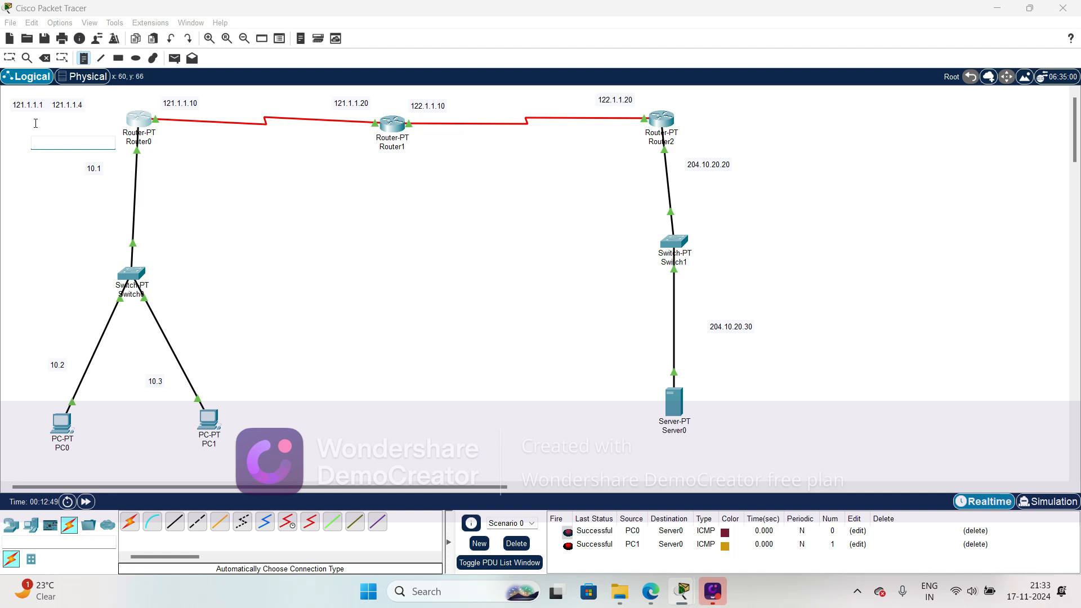
pyautogui.click(20, 120)
pyautogui.write('pool')
pyautogui.click(45, 173)
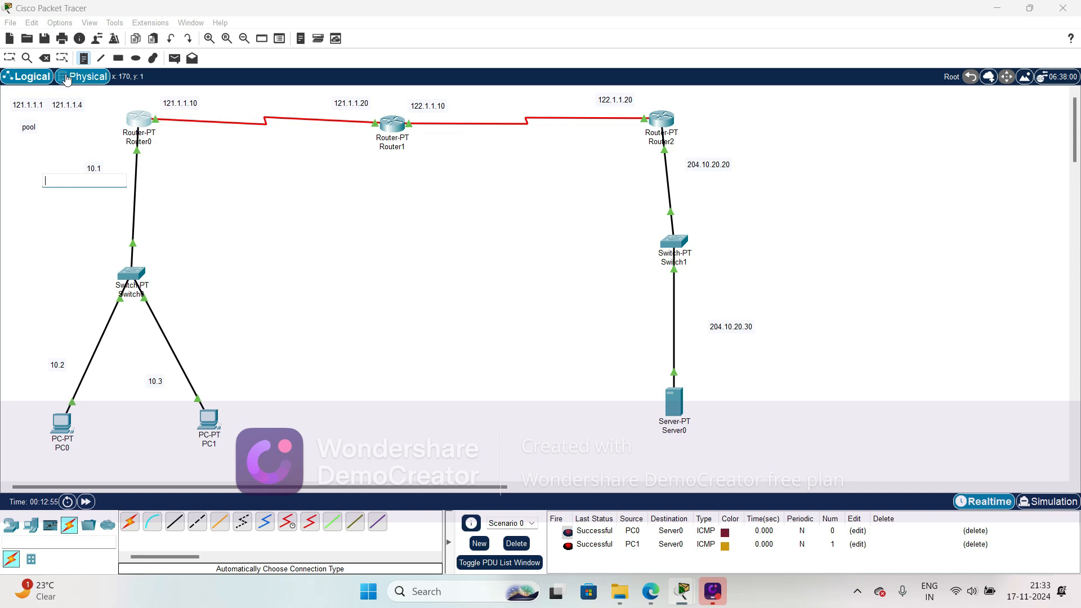
pyautogui.click(9, 58)
# In Router0's command line, create access list 1 permitting 10.0.0.0 with wildcard mask 0.255.255.255
pyautogui.click(141, 119)
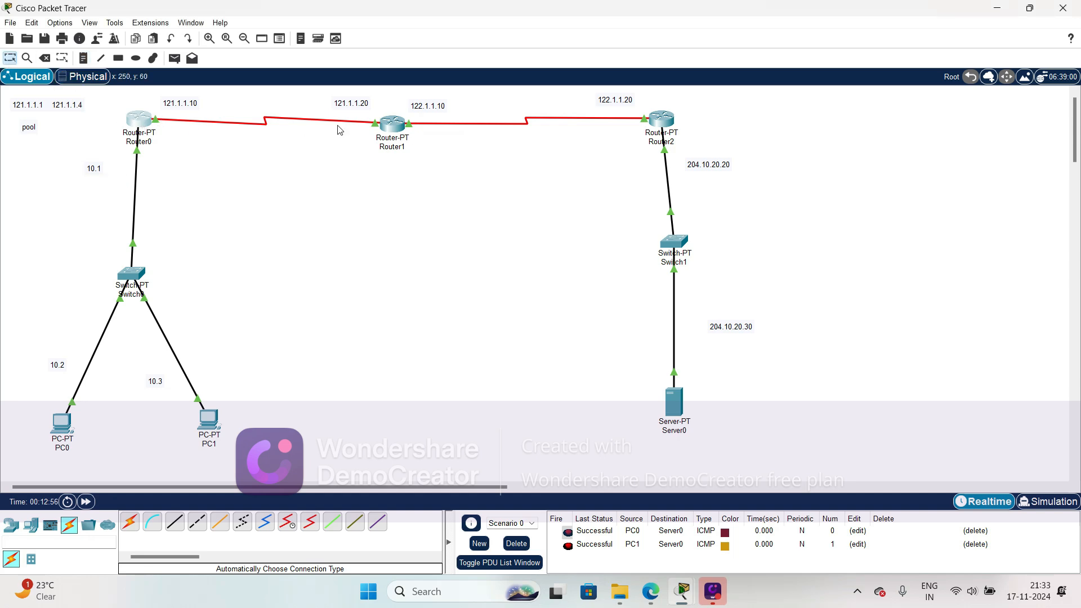
pyautogui.click(467, 510)
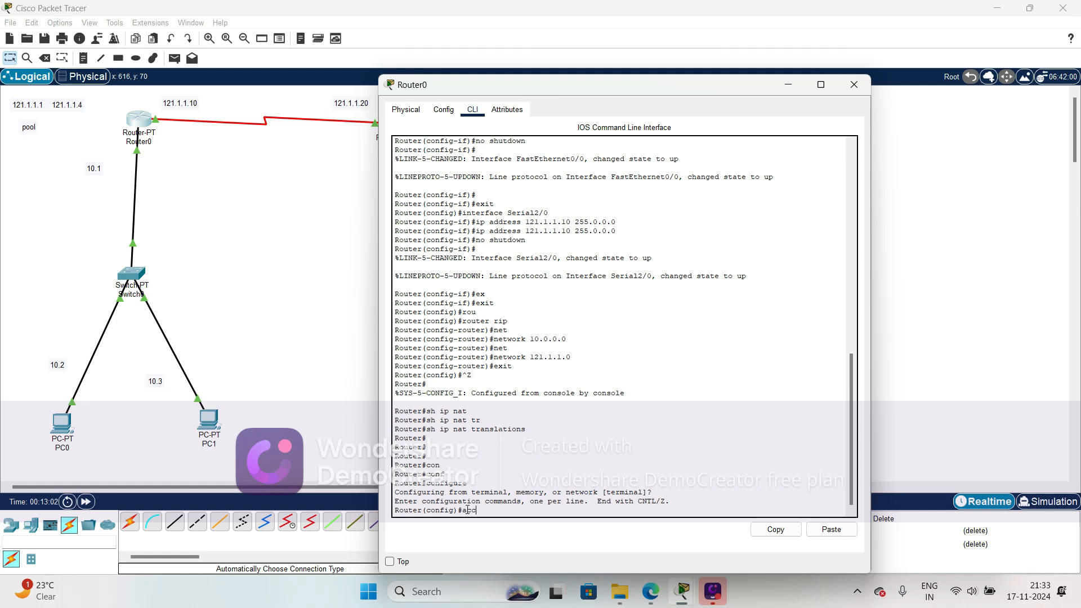
pyautogui.write('acc')
pyautogui.press('Tab')
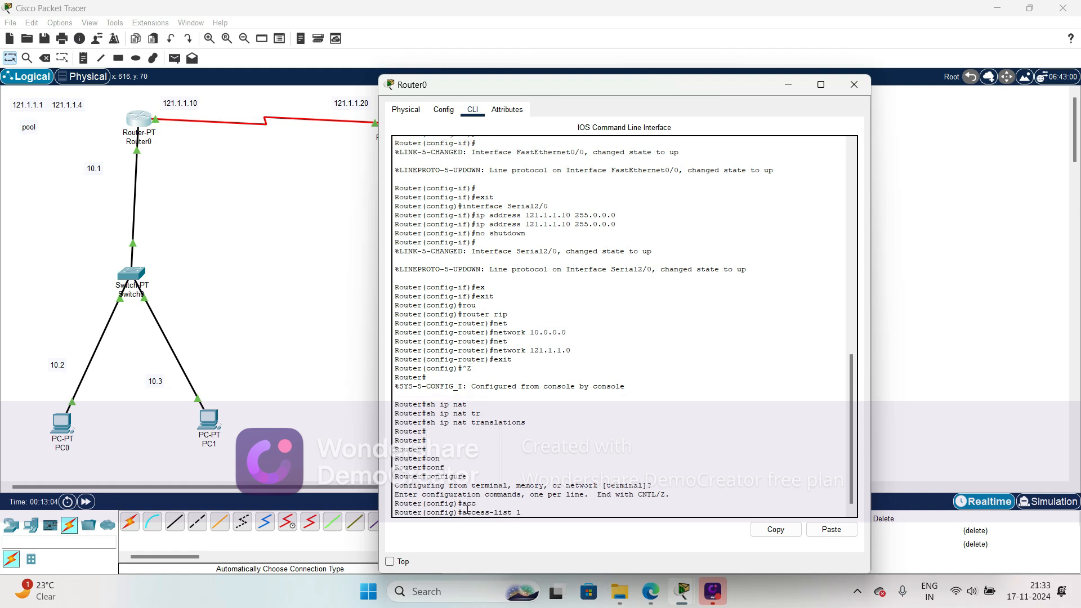
pyautogui.write('1i')
pyautogui.press('BackSpace')
pyautogui.write('per')
pyautogui.press('Tab')
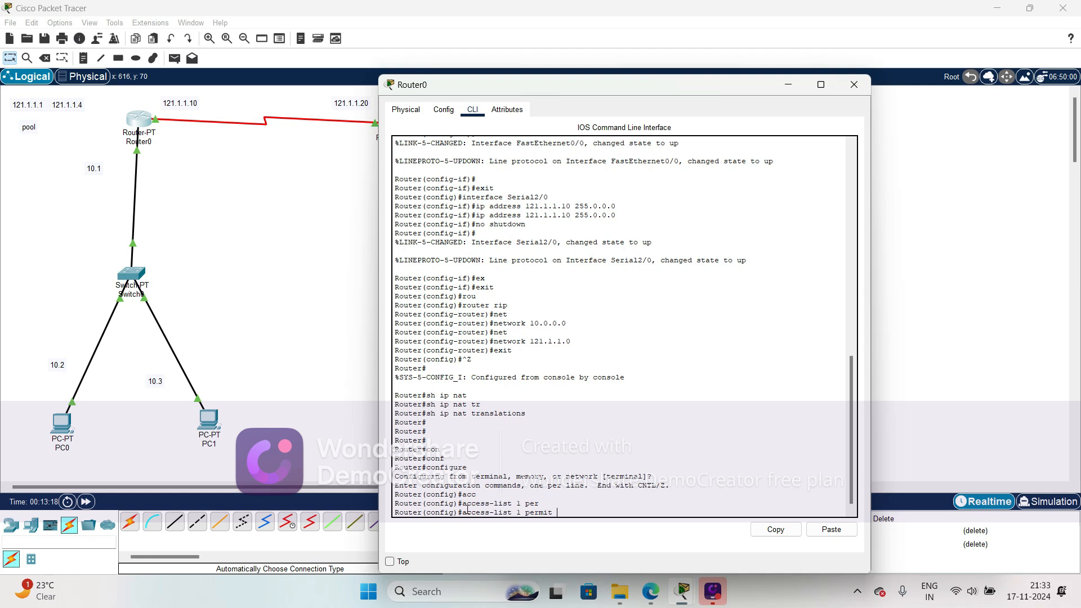
pyautogui.write('10.0.0.0')
pyautogui.write('0.255.')
pyautogui.press('BackSpace')
pyautogui.write('255.255')
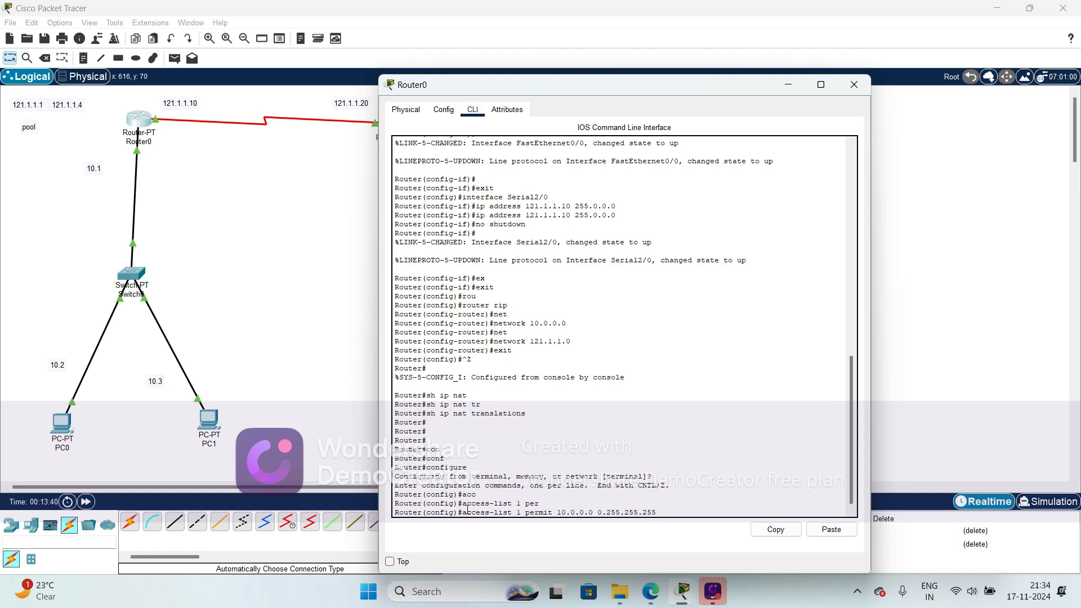
pyautogui.press('Return')
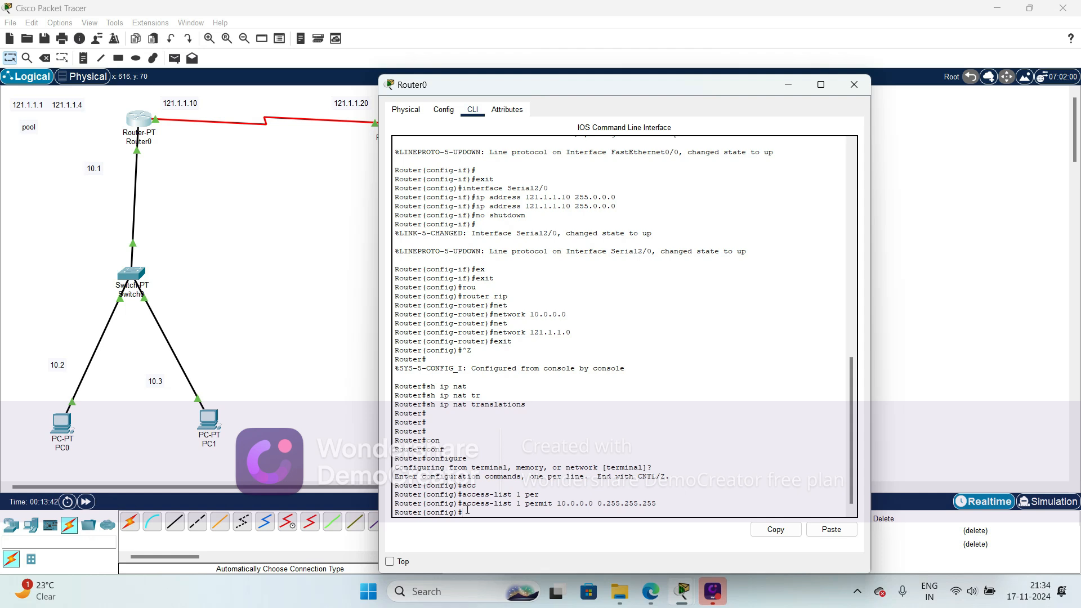
# Define the NAT pool ccna on Router0 from 121.1.1.1 to 121.1.1.4 with netmask 255.255.255.0
pyautogui.write('ip nat pool ccna')
pyautogui.write('121.1')
pyautogui.write('1 121.1.1.')
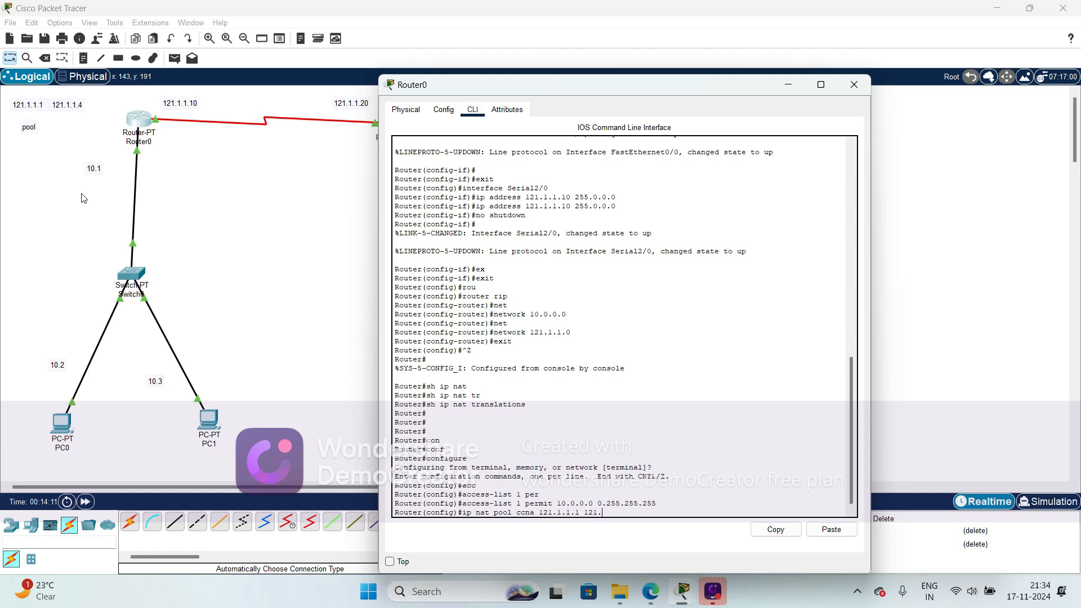
pyautogui.write('4')
pyautogui.write('net')
pyautogui.press('Tab')
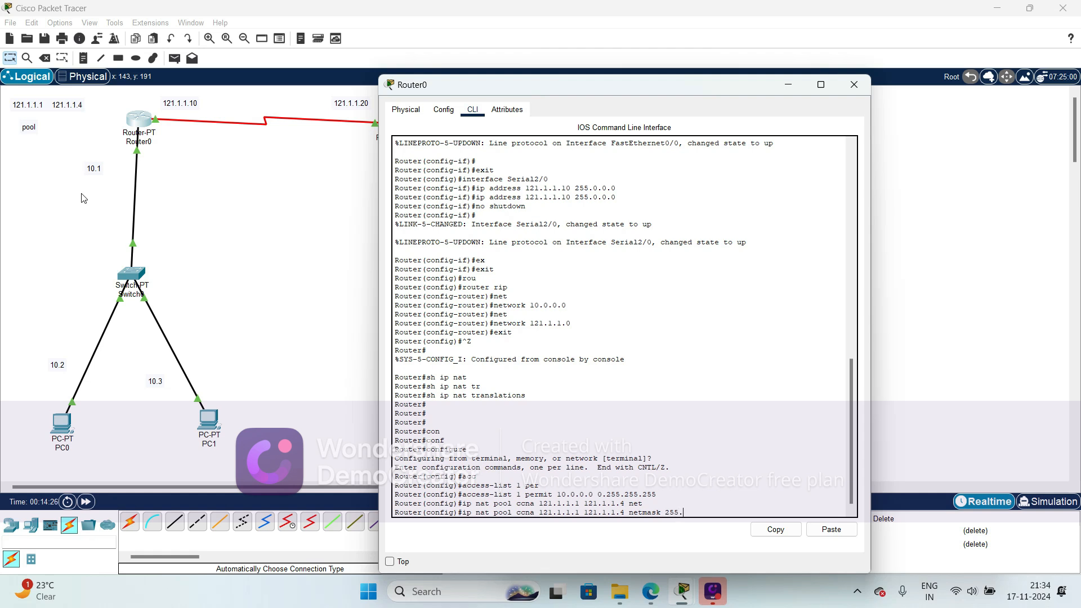
pyautogui.write('255.255.255.0')
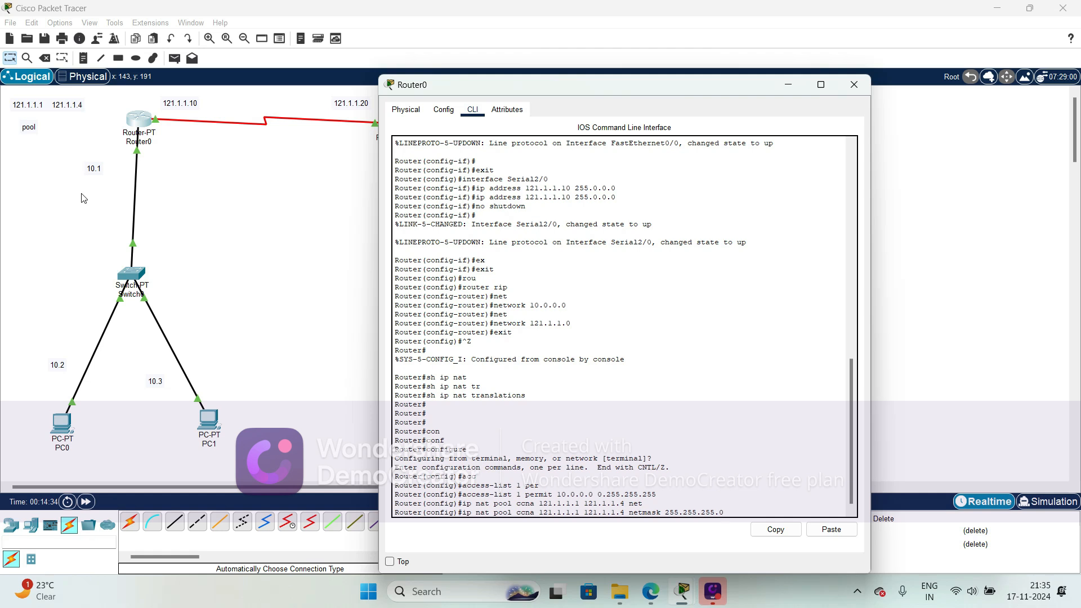
pyautogui.press('Return')
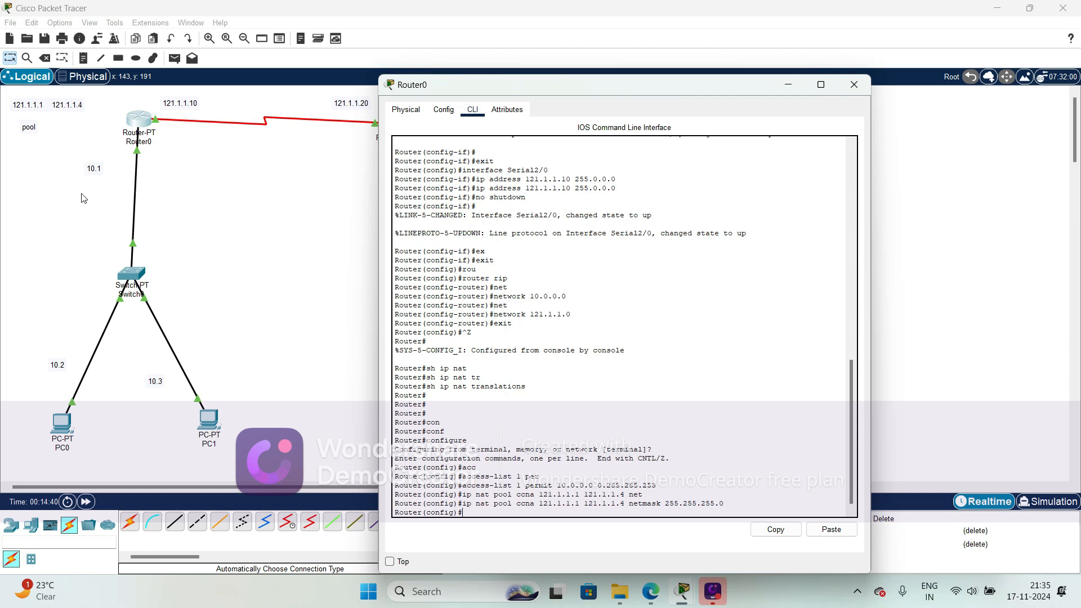
# Bind access list 1 to the address pool with ip nat inside source list 1 pool ccna
pyautogui.write('ip nat inside ')
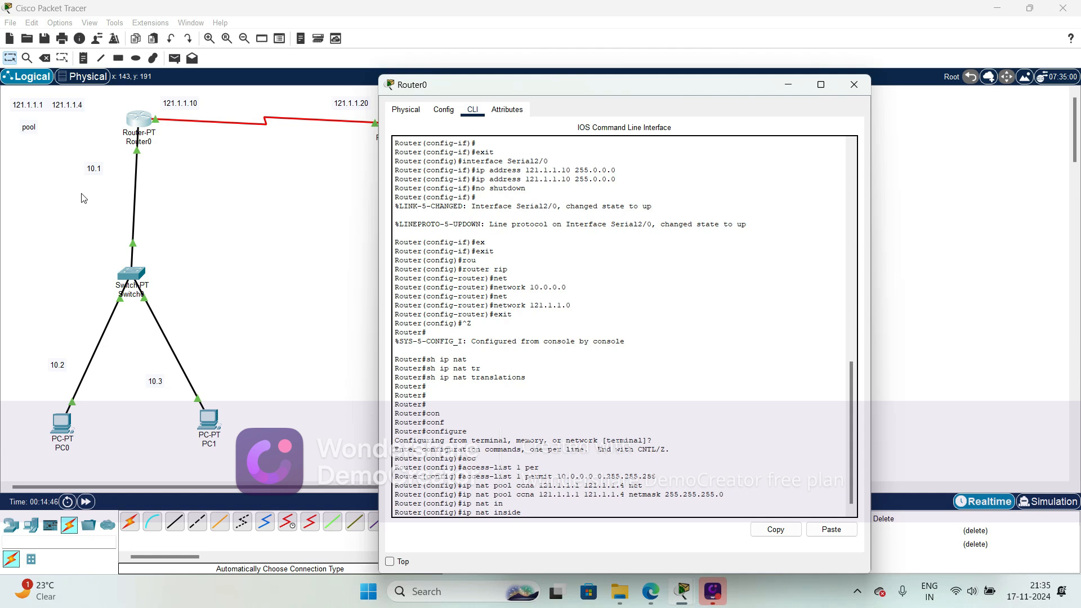
pyautogui.write('s')
pyautogui.press('Tab')
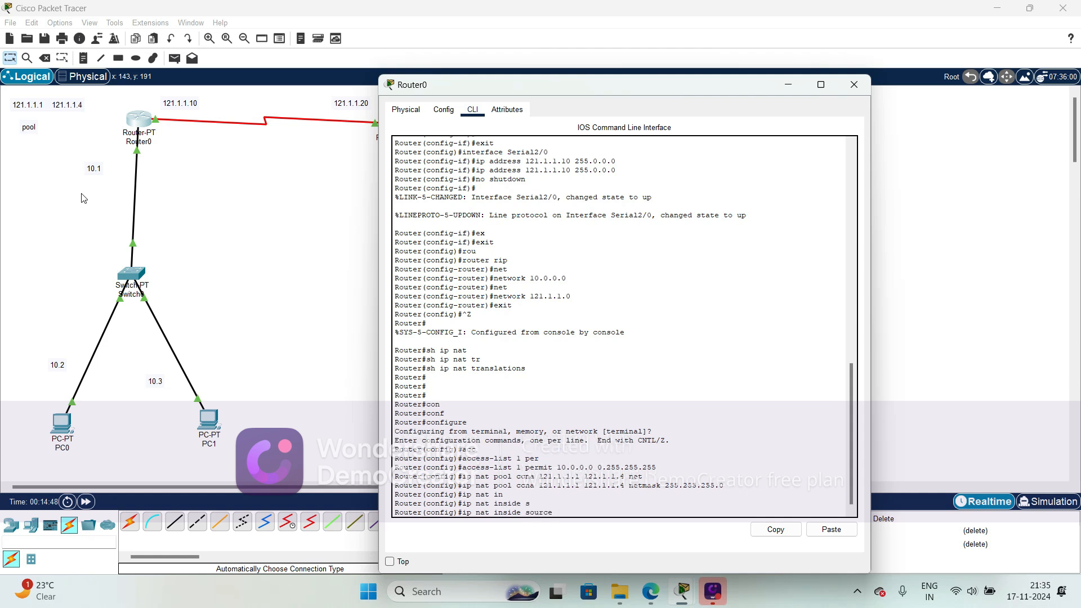
pyautogui.write('list 1 pool ccna')
pyautogui.press('Return')
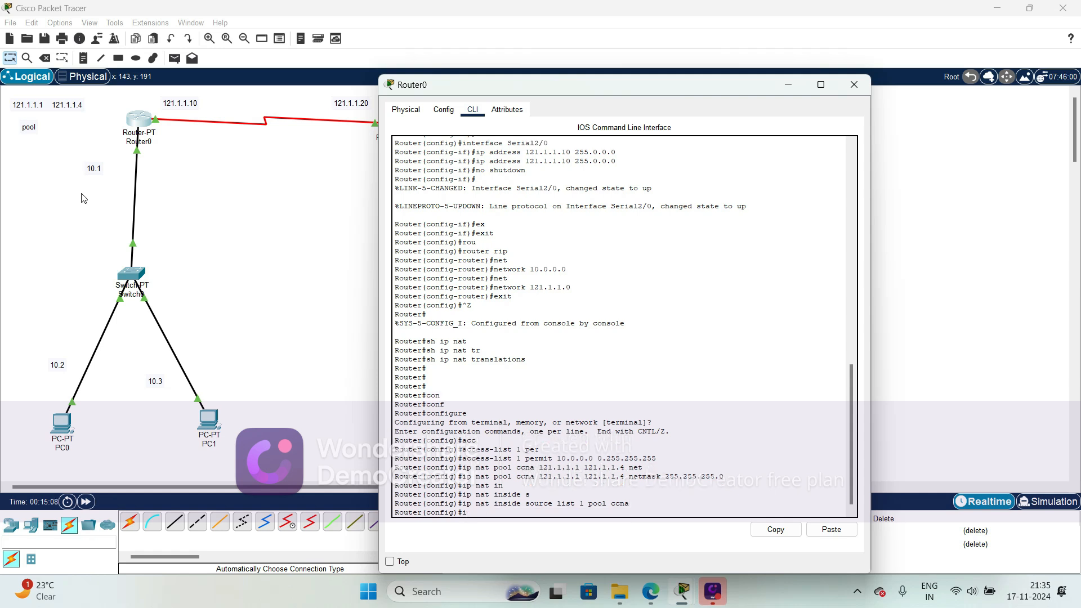
# Set Router0's interface fastEthernet 0/0 as ip nat inside and exit interface configuration
pyautogui.write('in')
pyautogui.press('Tab')
pyautogui.write('f')
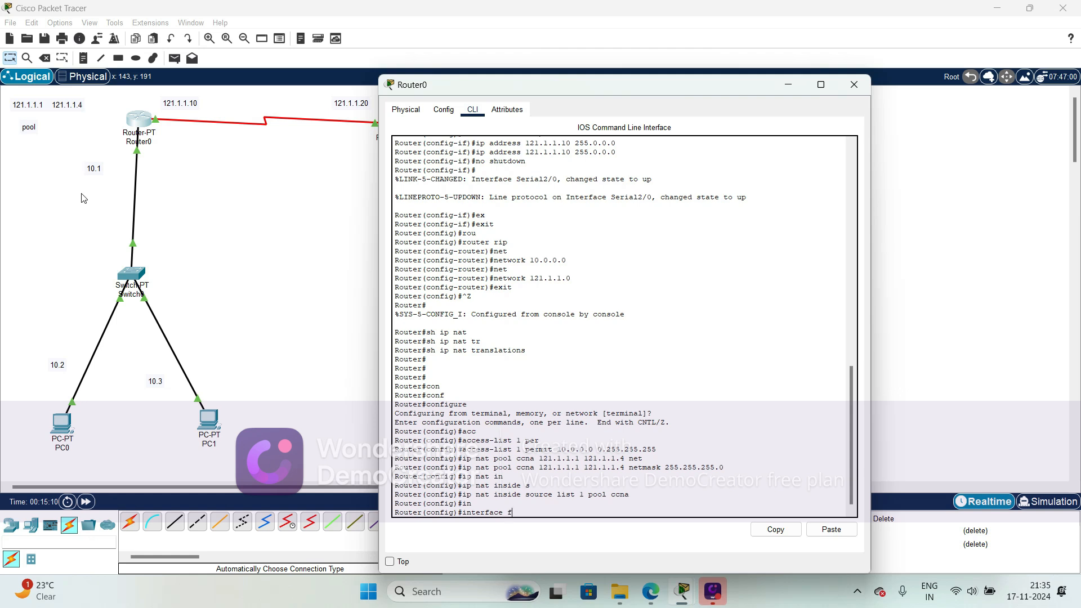
pyautogui.write('as')
pyautogui.press('Tab')
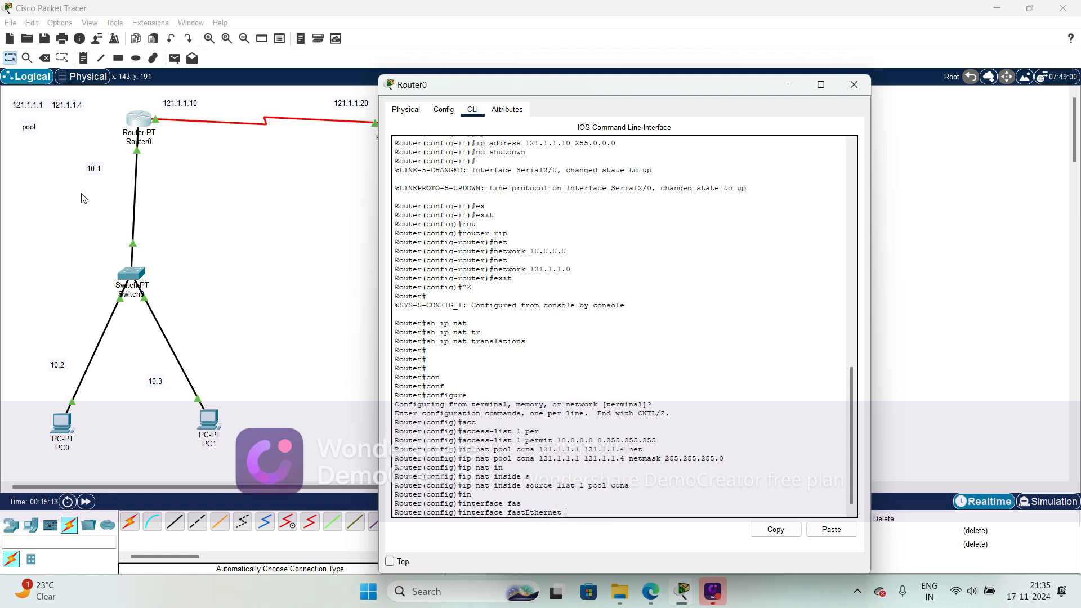
pyautogui.write('0/0')
pyautogui.press('Return')
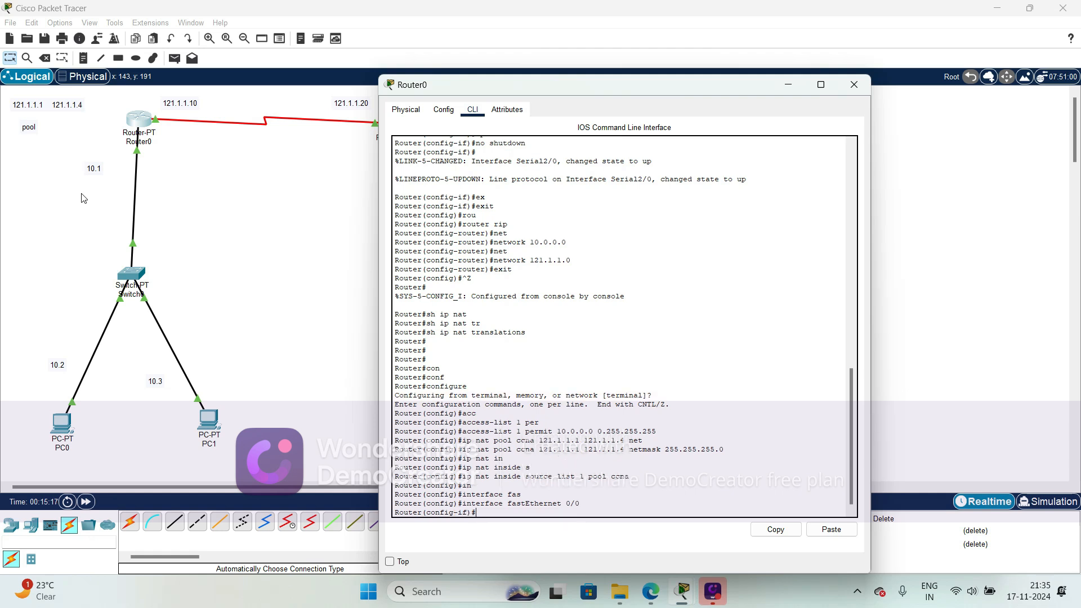
pyautogui.write('ip na')
pyautogui.press('Tab')
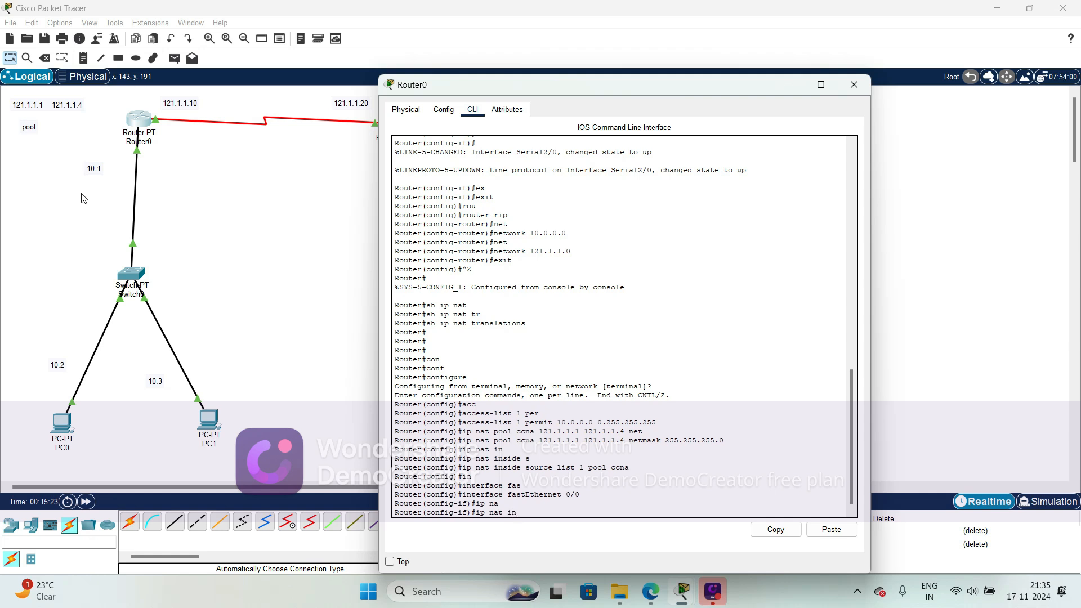
pyautogui.write('in')
pyautogui.press('Tab')
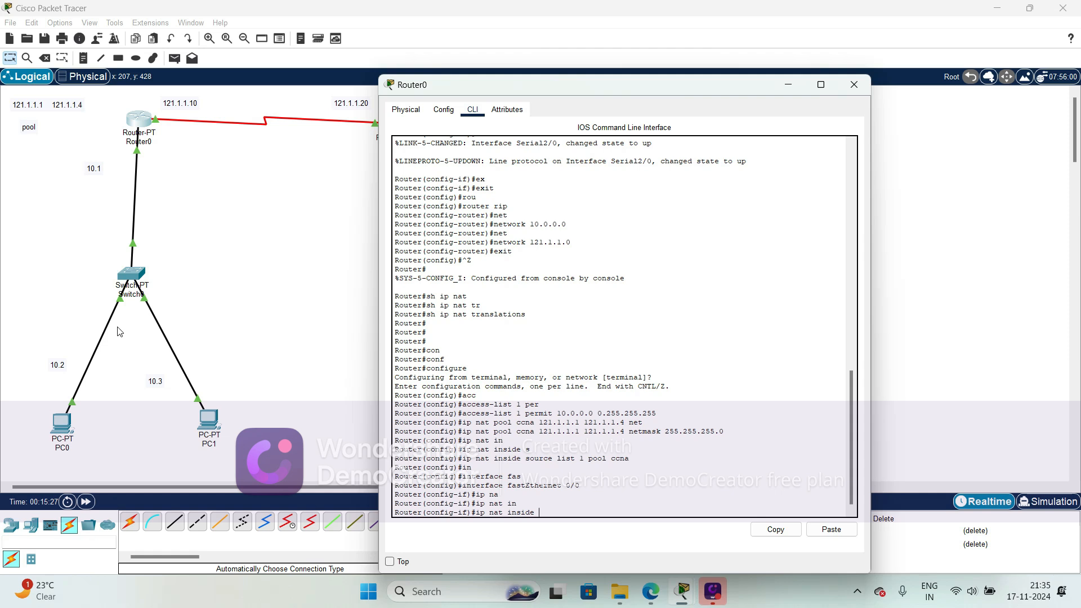
pyautogui.press('Return')
pyautogui.write('er(config-if)#e')
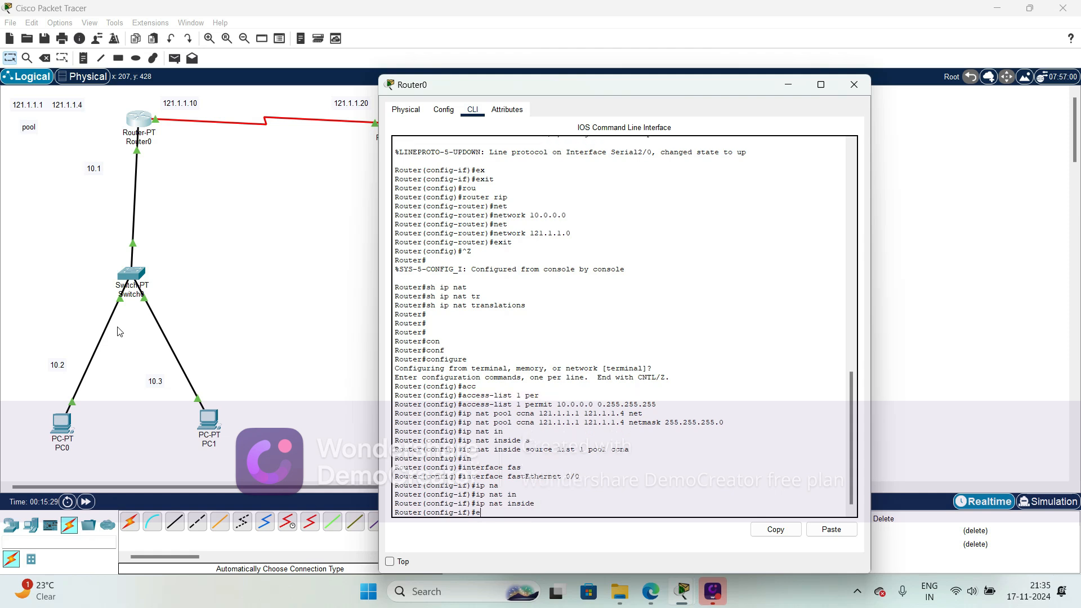
pyautogui.write('x')
pyautogui.press('Tab')
pyautogui.press('Return')
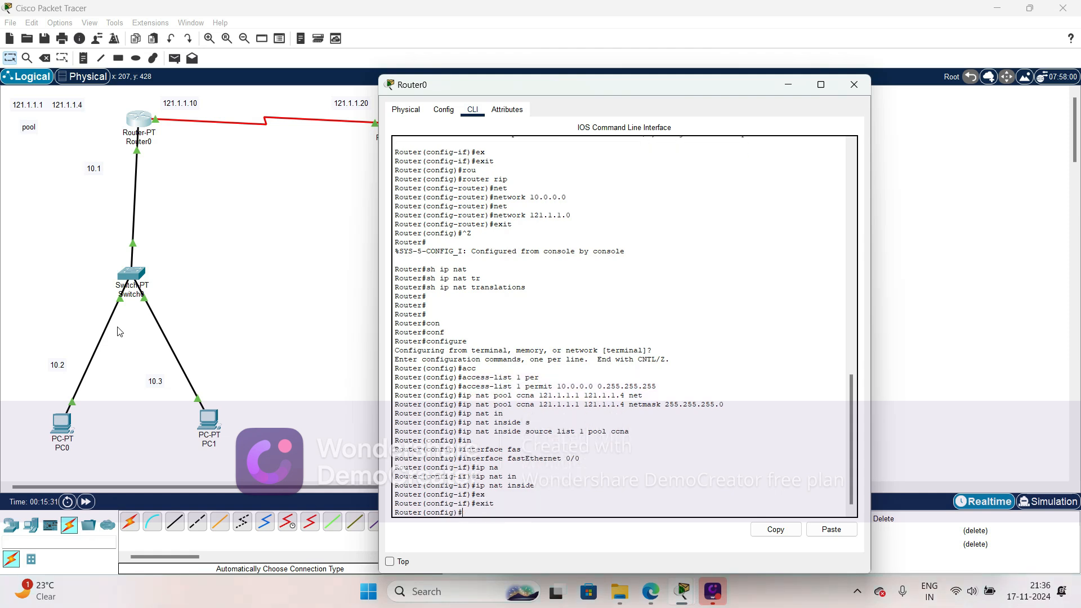
# Set Router0's interface serial 2/0 as ip nat outside
pyautogui.write('in')
pyautogui.press('Tab')
pyautogui.write('s')
pyautogui.press('Tab')
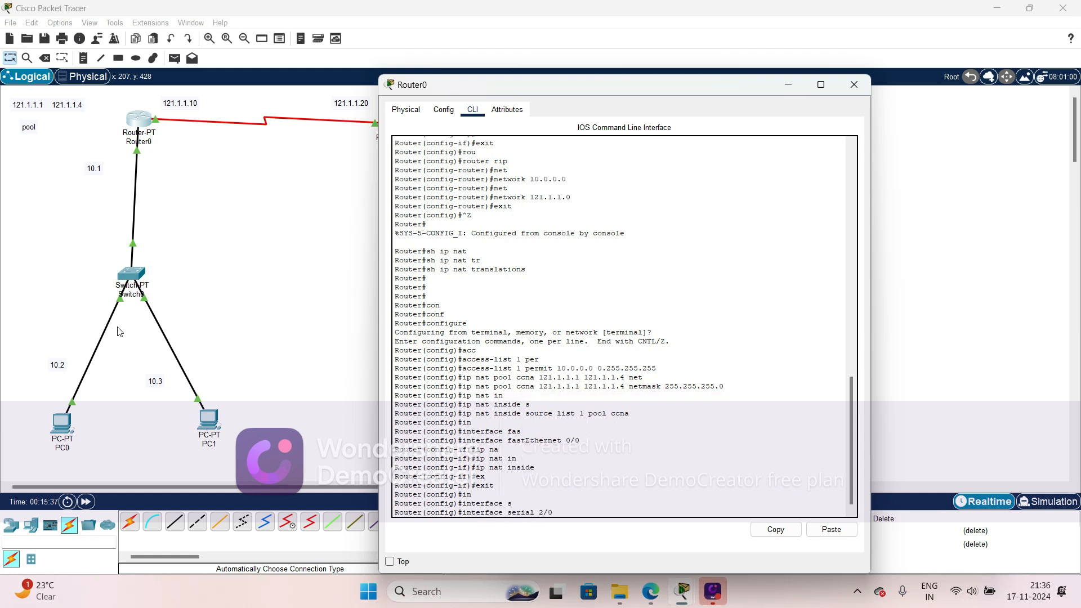
pyautogui.write('2/0')
pyautogui.press('Return')
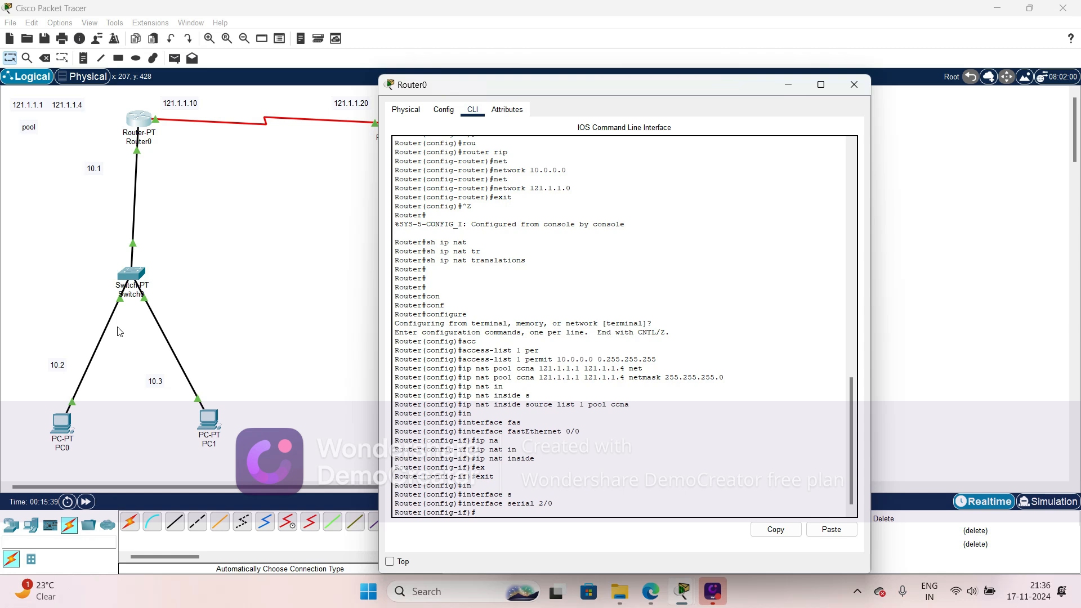
pyautogui.press('BackSpace')
pyautogui.write('ip n')
pyautogui.press('Tab')
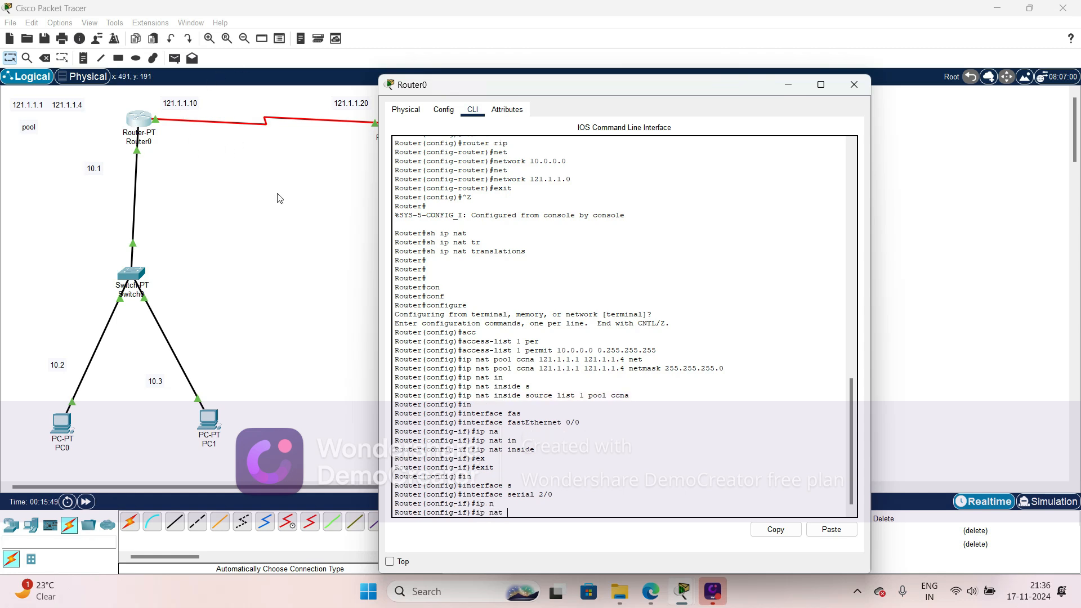
pyautogui.write('ou')
pyautogui.press('Tab')
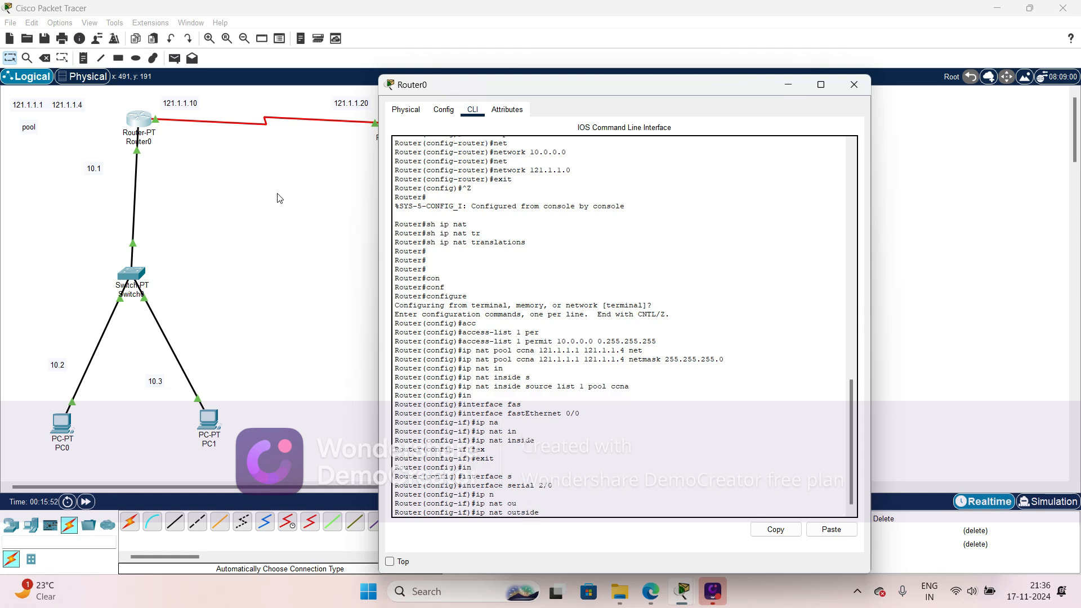
pyautogui.press('Return')
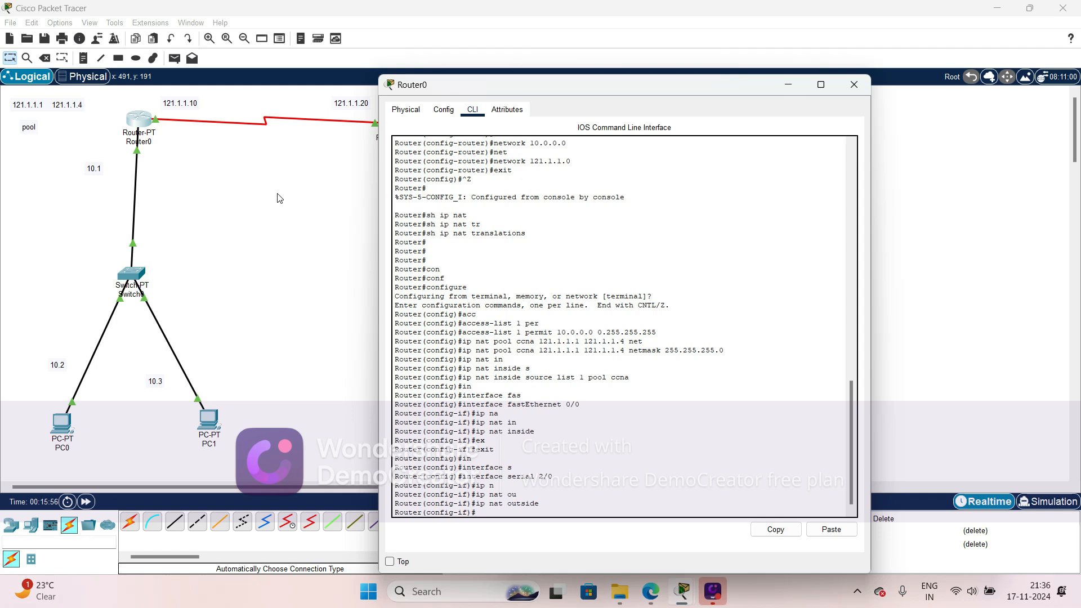
pyautogui.click(854, 83)
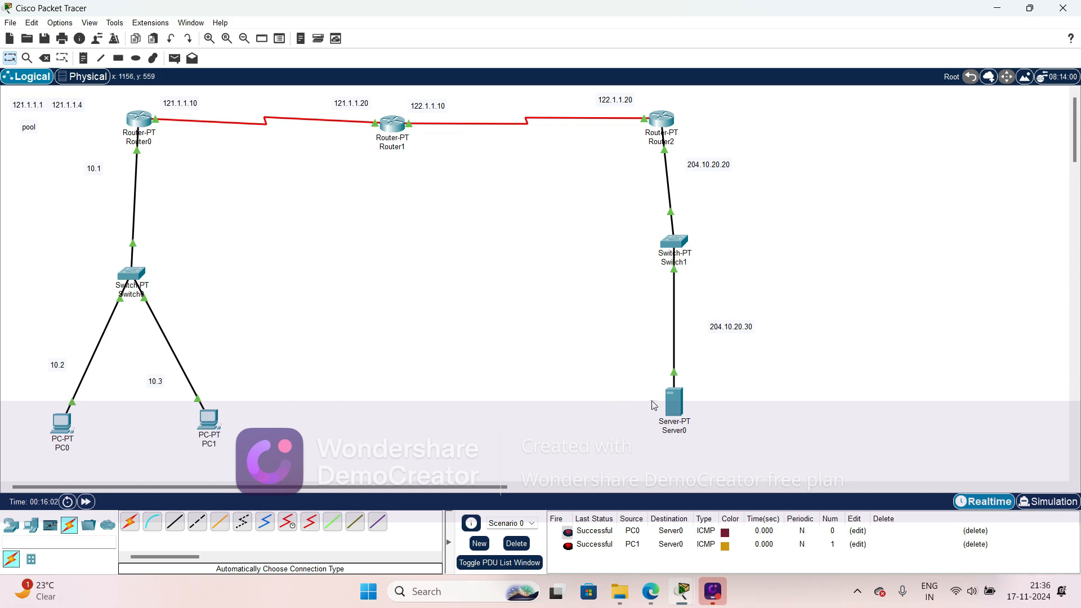
pyautogui.click(673, 406)
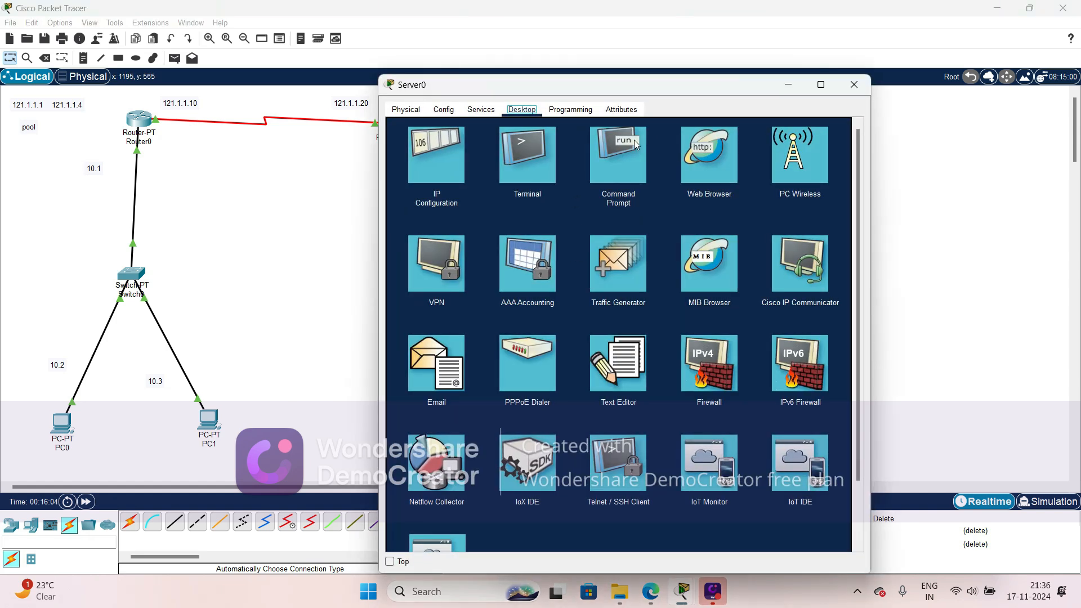
pyautogui.click(629, 161)
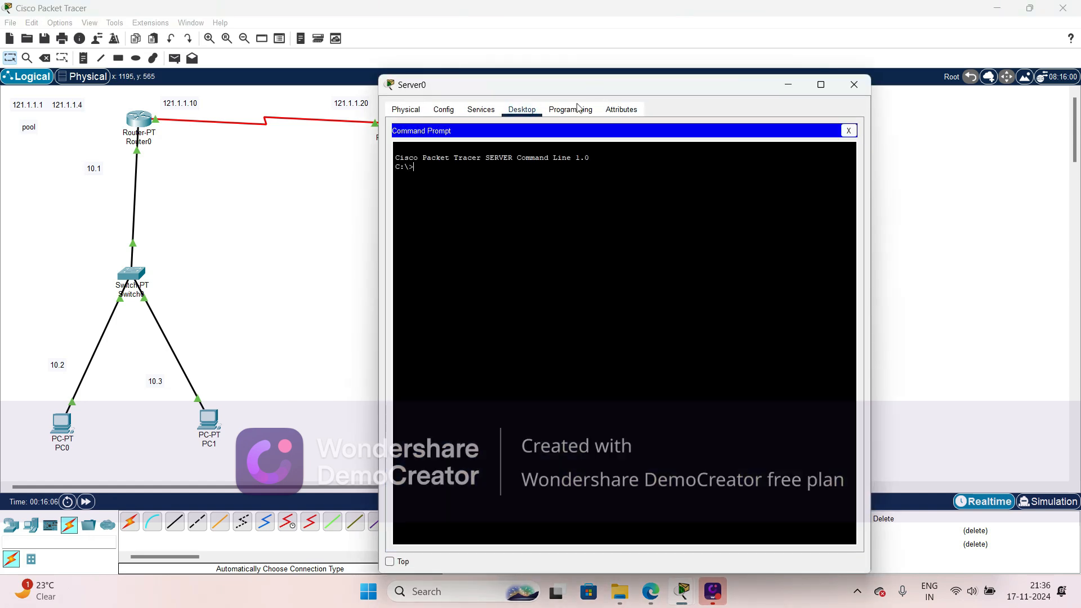
pyautogui.click(355, 237)
pyautogui.click(677, 411)
pyautogui.click(851, 132)
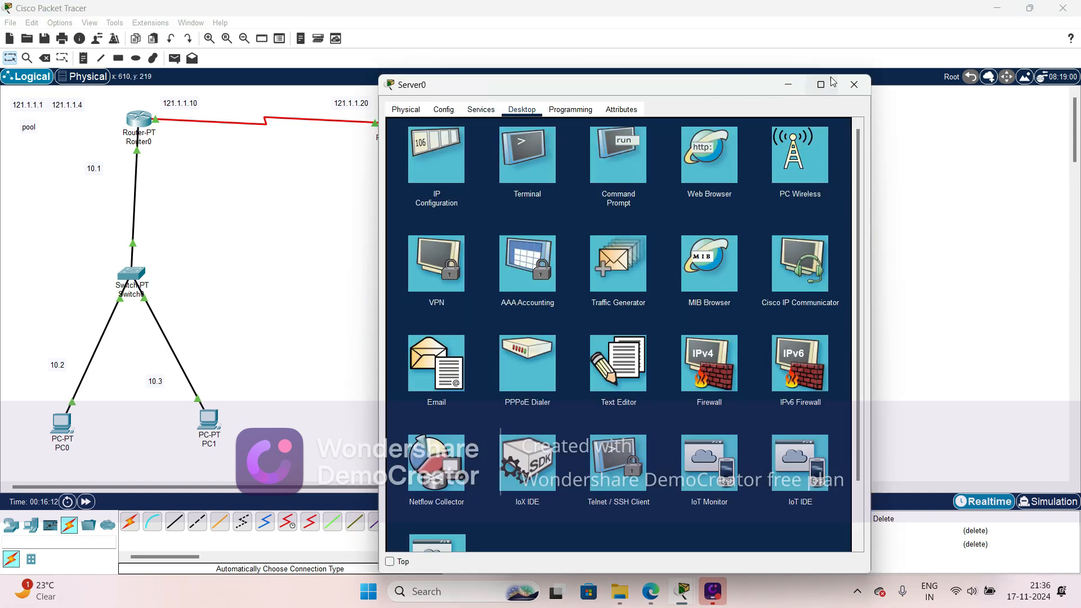
pyautogui.click(854, 84)
# Ping PC0 at 10.0.0.2 from Server0's command prompt and close the server's window
pyautogui.click(674, 400)
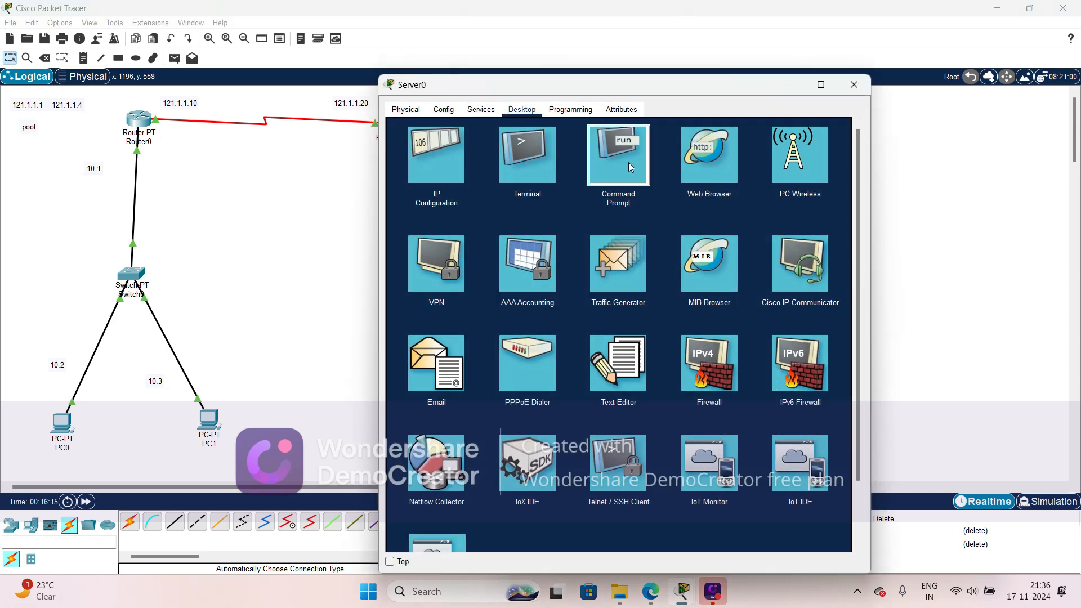
pyautogui.click(629, 163)
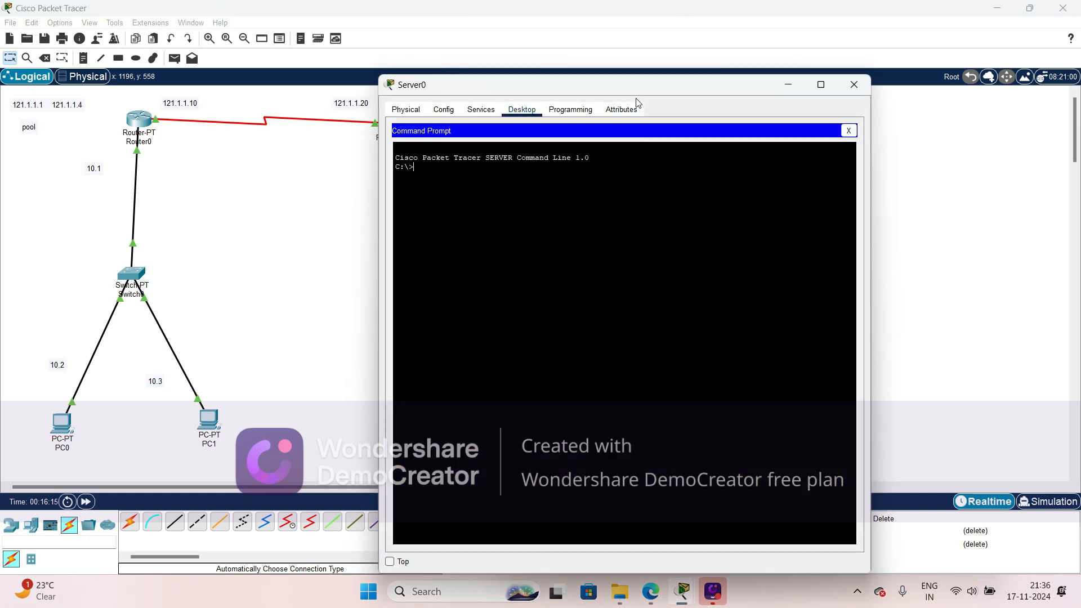
pyautogui.moveTo(632, 89); pyautogui.dragTo(750, 55)
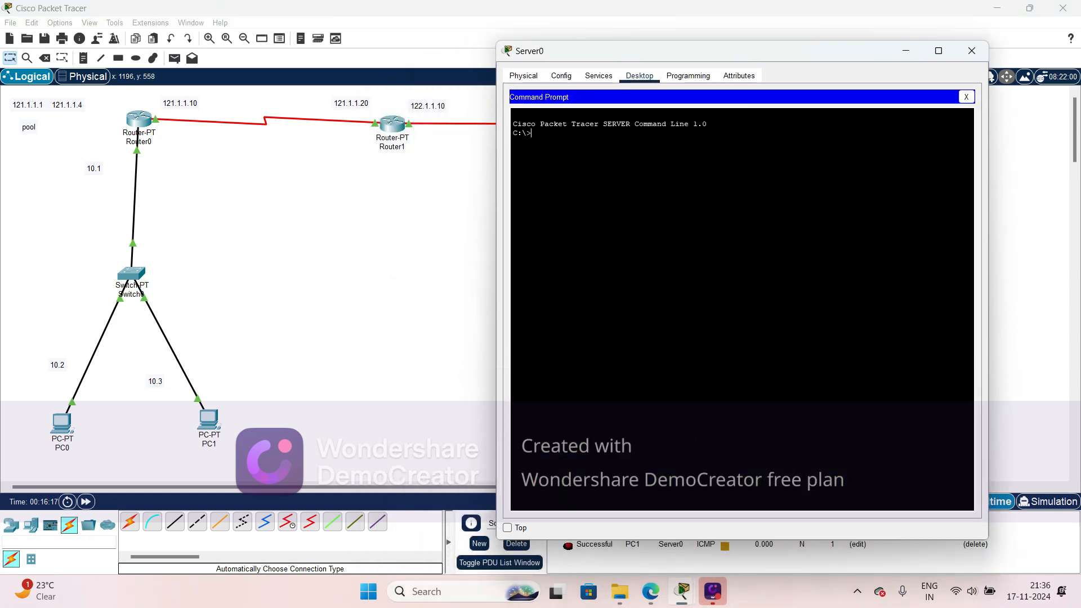
pyautogui.write('ping 10.0.0.2')
pyautogui.press('Return')
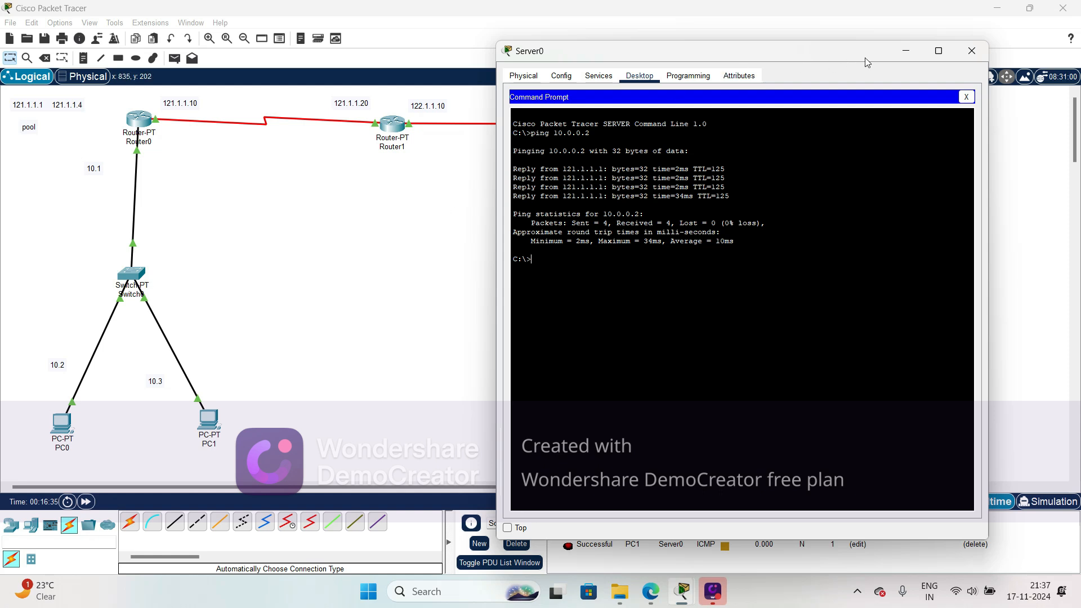
pyautogui.click(971, 52)
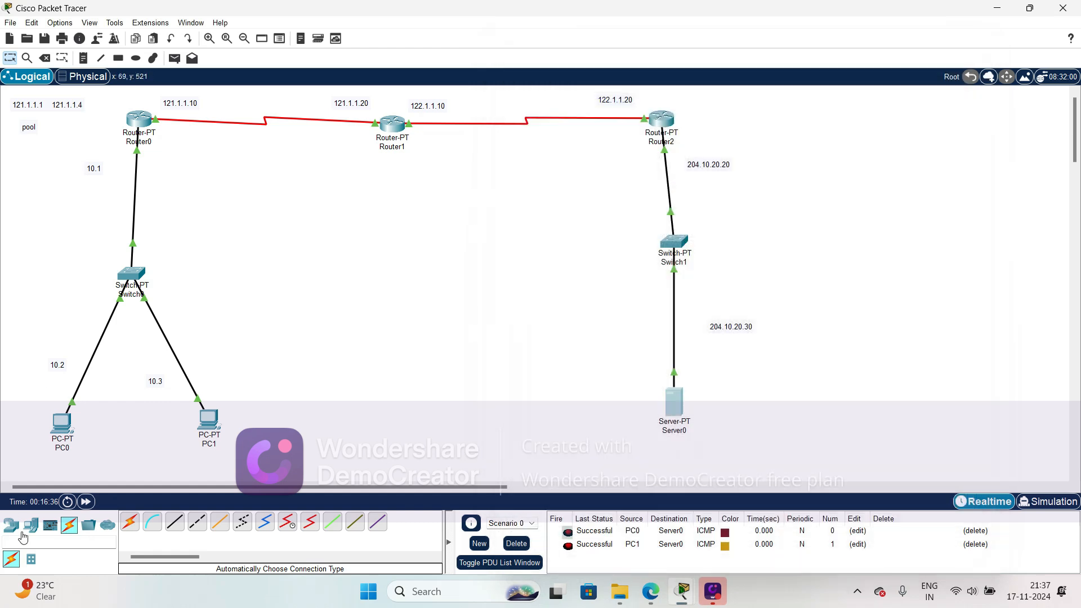
# Check the IP configuration of PC0
pyautogui.click(60, 427)
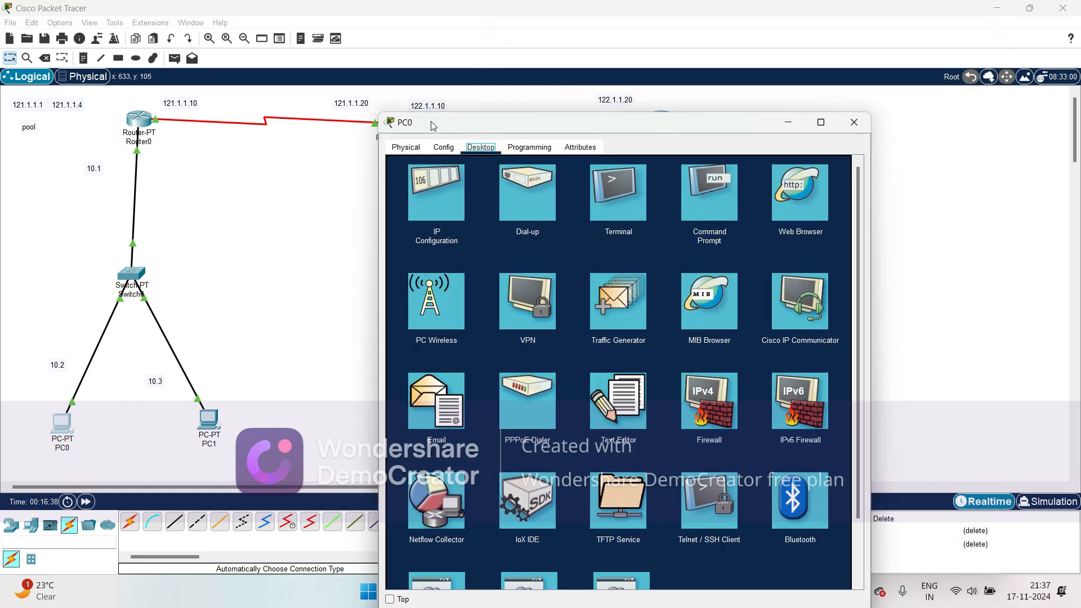
pyautogui.click(433, 194)
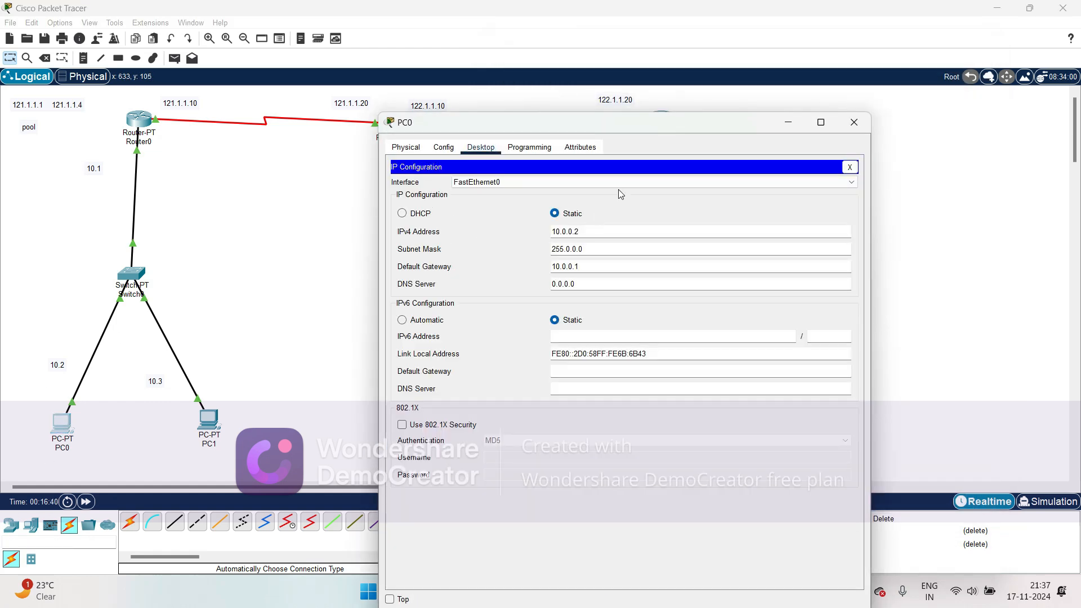
pyautogui.click(849, 167)
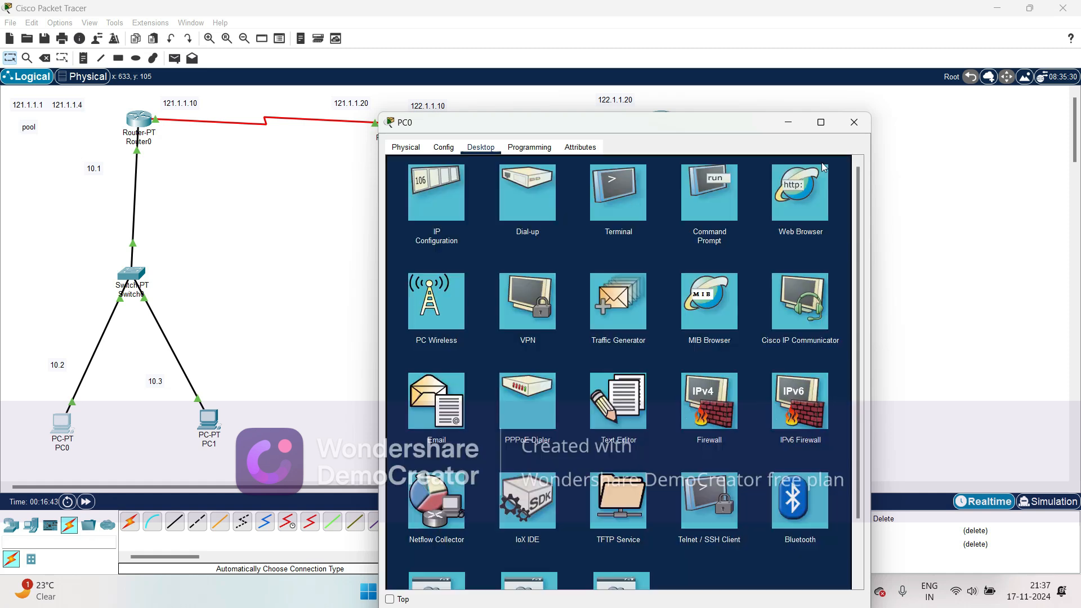
# Ping Server0 at 204.10.20.30 from PC0's command prompt and close the PC's window
pyautogui.click(708, 194)
pyautogui.moveTo(484, 125); pyautogui.dragTo(281, 46)
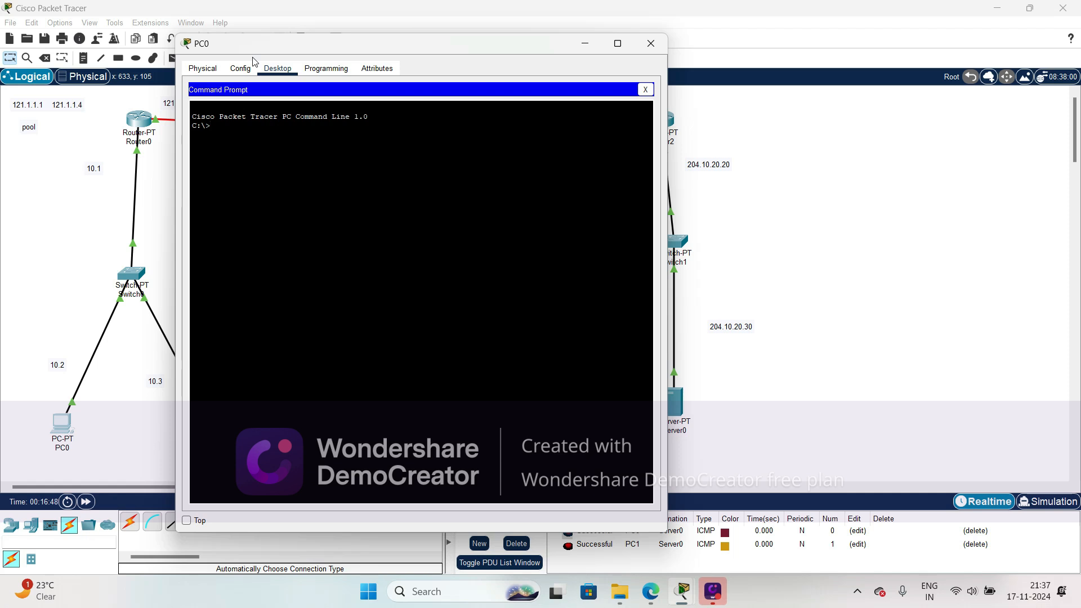
pyautogui.write('ping 204.10.20.30')
pyautogui.press('Return')
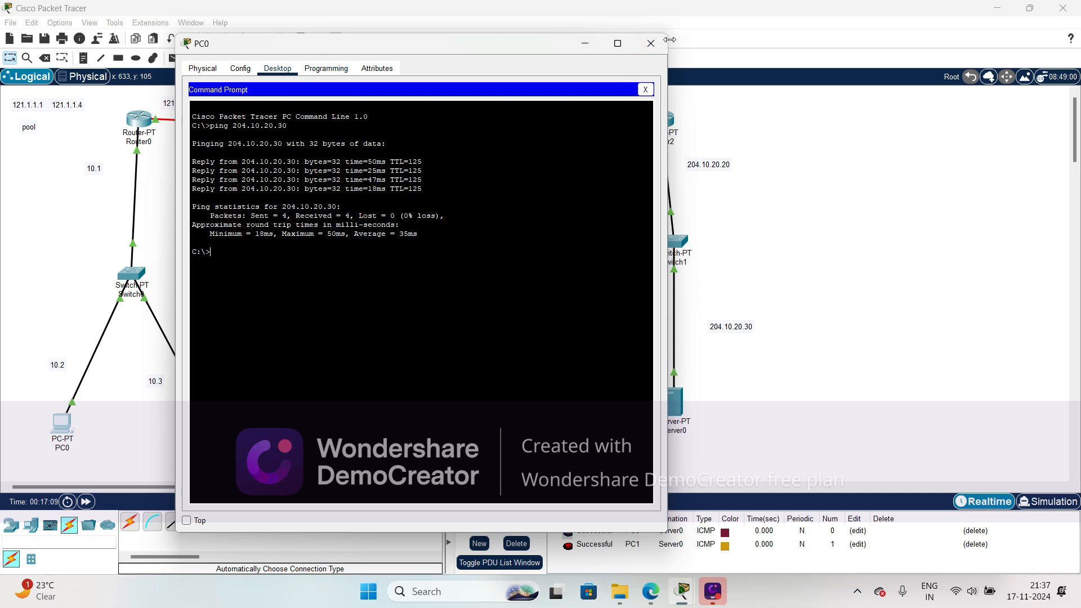
pyautogui.click(651, 45)
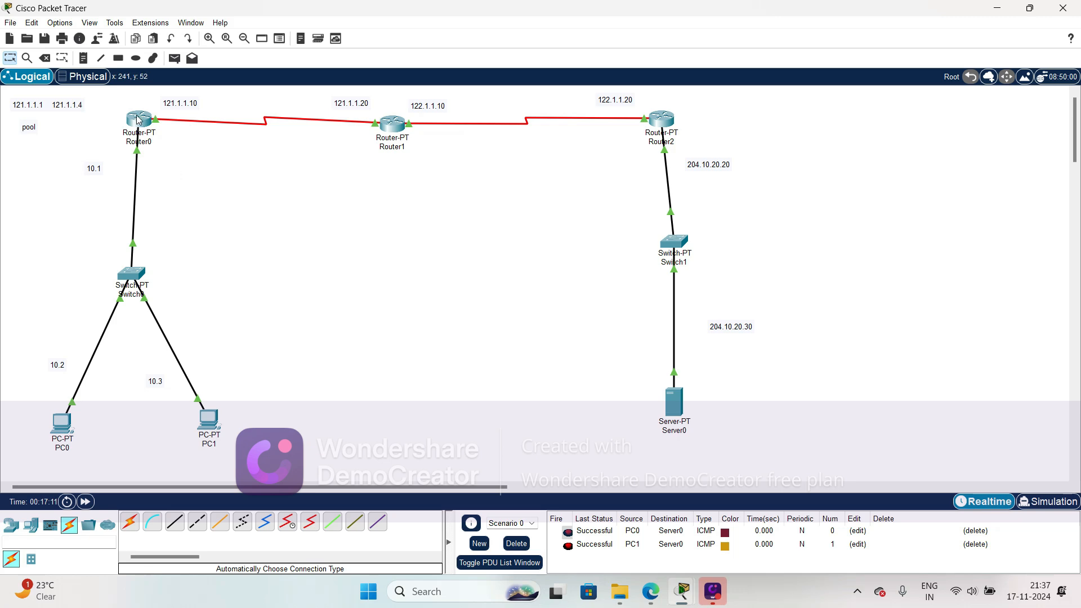
# Leave configuration mode on Router0 and list its NAT entries with sh ip nat translations
pyautogui.click(489, 512)
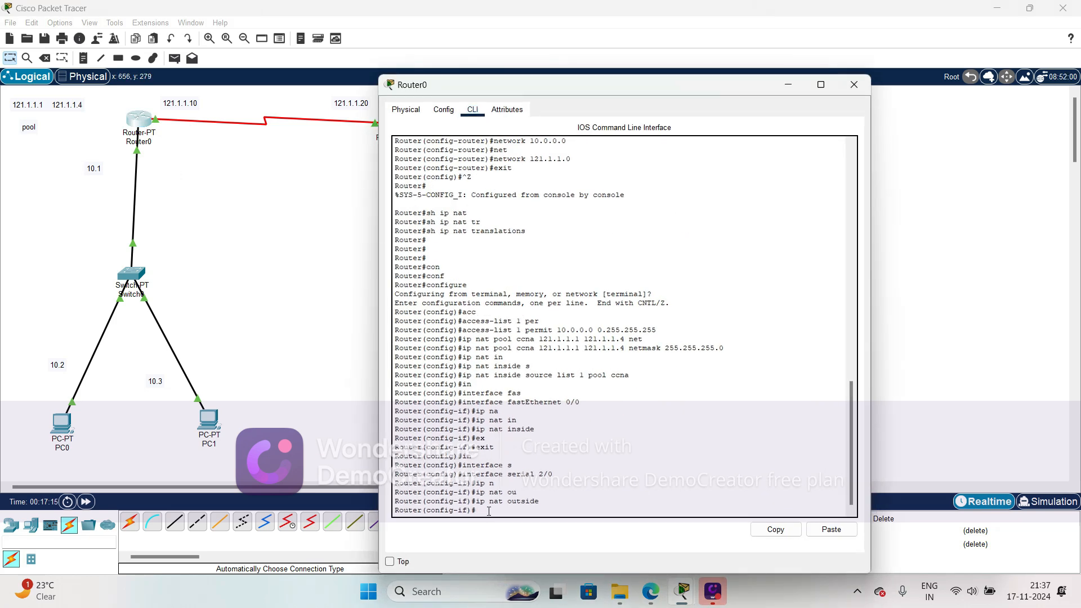
pyautogui.hotkey('ctrl', 'z')
pyautogui.press('Return')
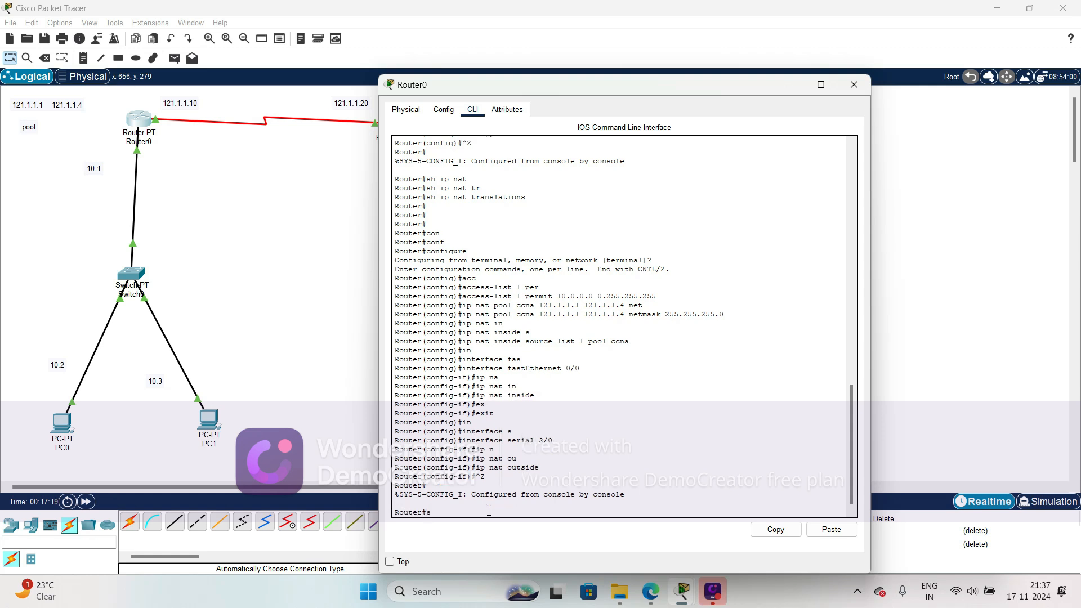
pyautogui.write('p nat tras')
pyautogui.press('Tab')
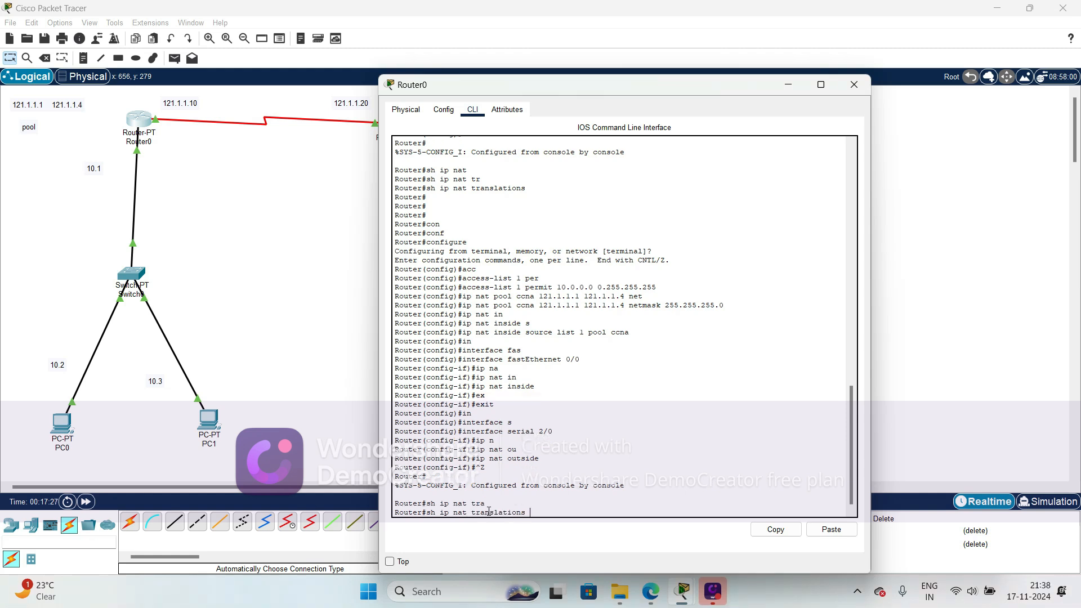
pyautogui.press('Return')
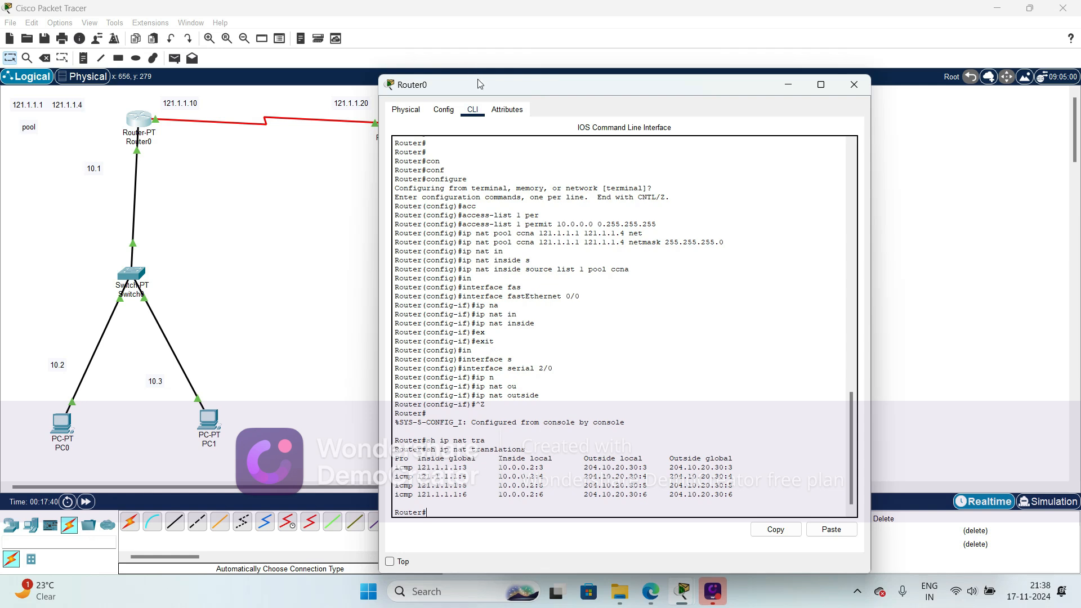
pyautogui.moveTo(479, 83); pyautogui.dragTo(522, 78)
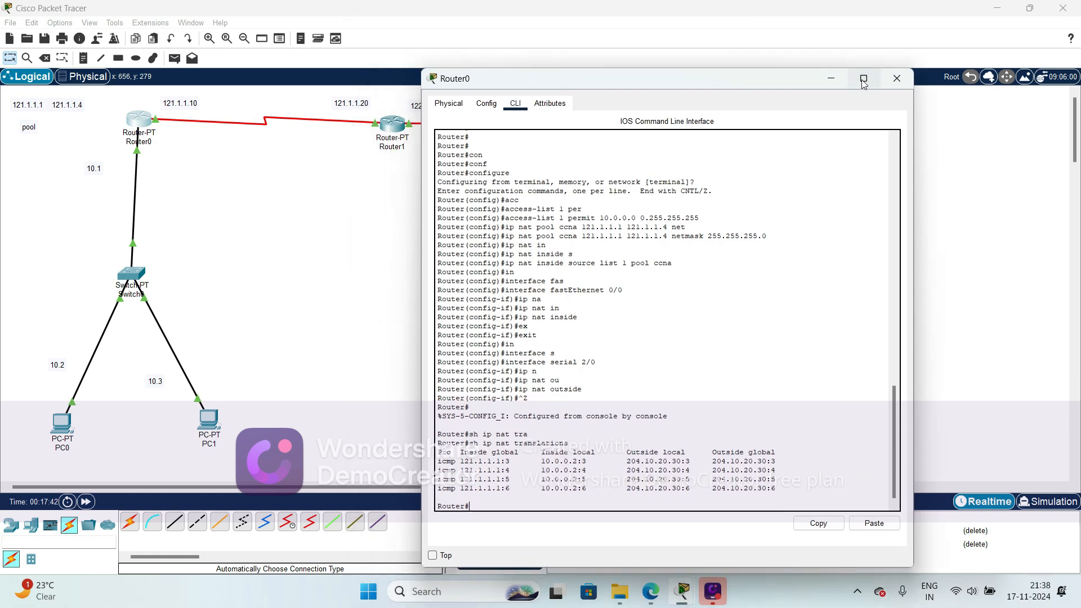
pyautogui.click(332, 218)
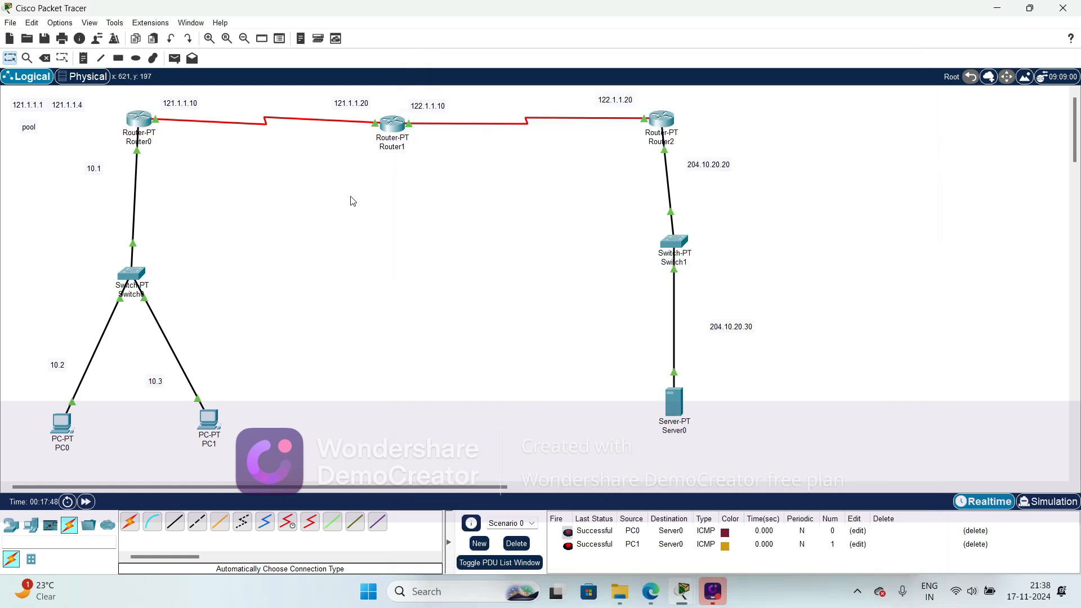